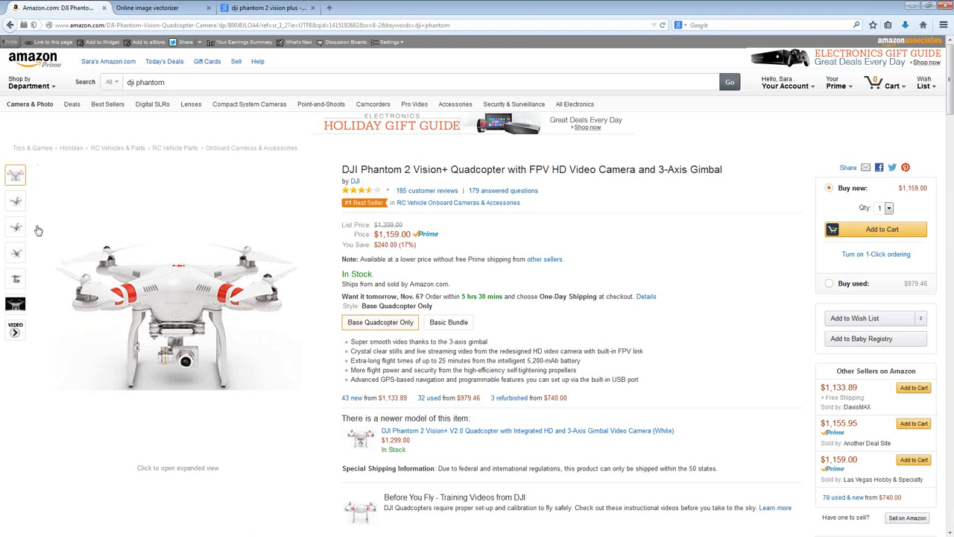
Look through the DJI Phantom 2 Vision+ product photos and open the third one in the expanded view
mouse_move(16, 210)
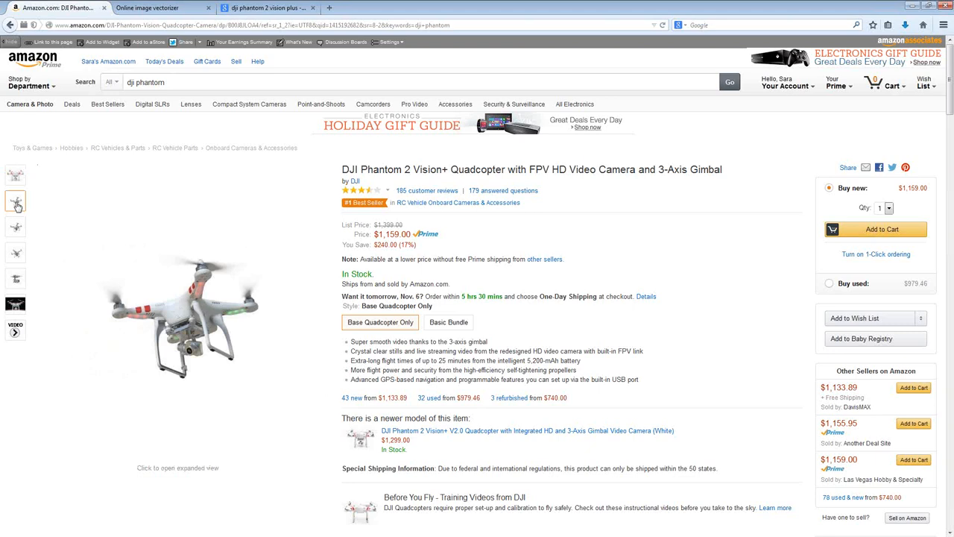
mouse_move(12, 177)
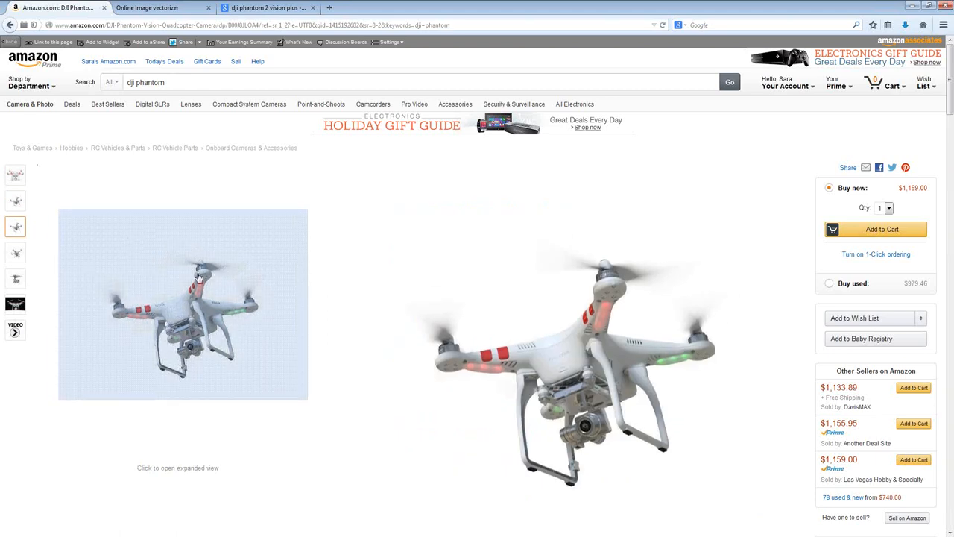
click(189, 341)
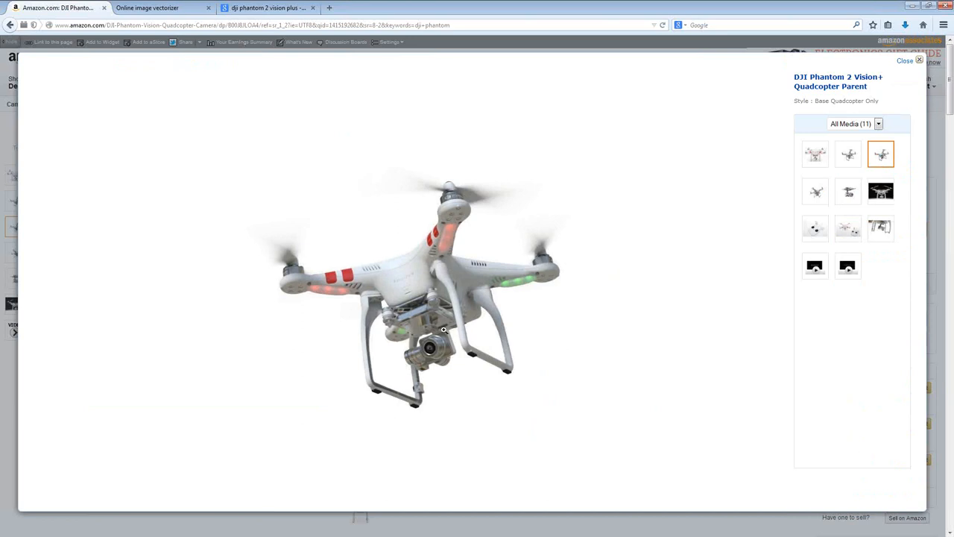
right_click(423, 306)
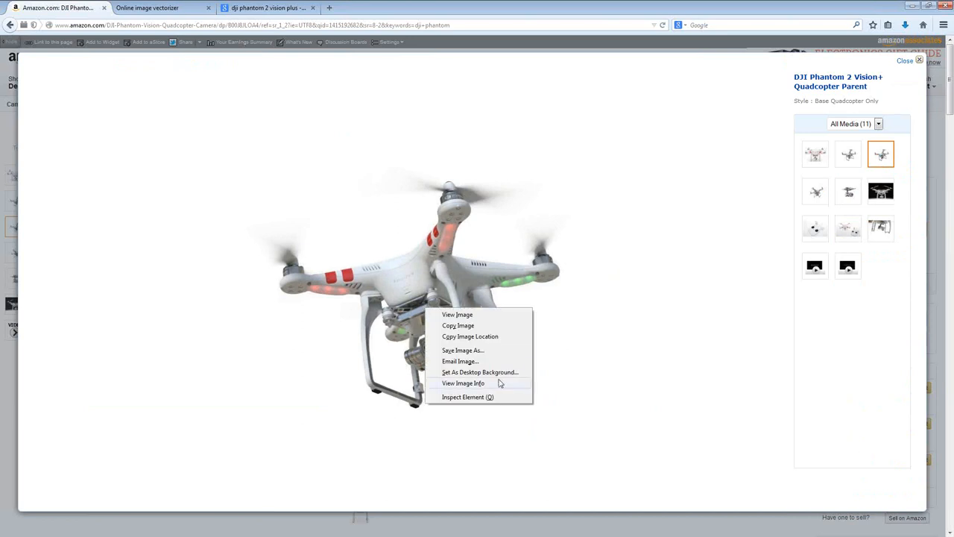
click(462, 352)
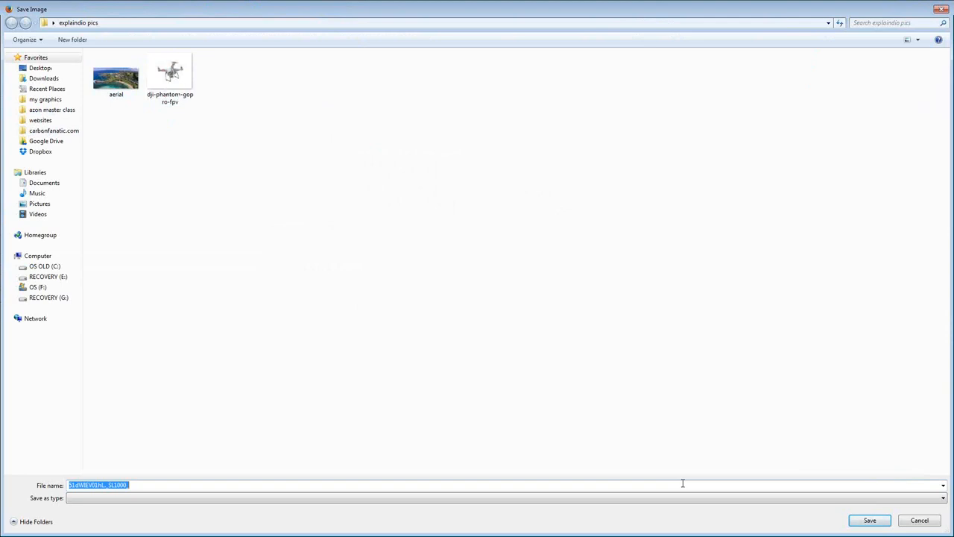
click(170, 74)
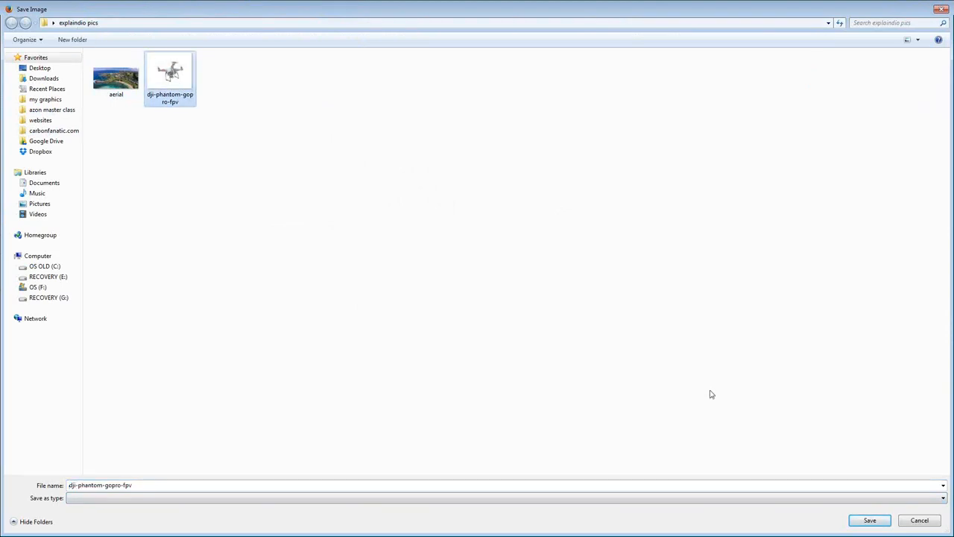
click(923, 520)
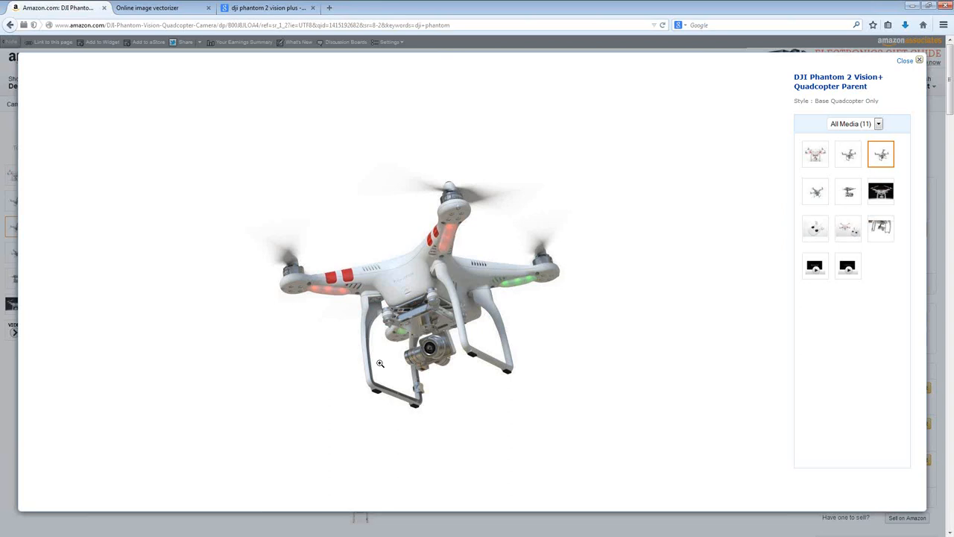
click(902, 64)
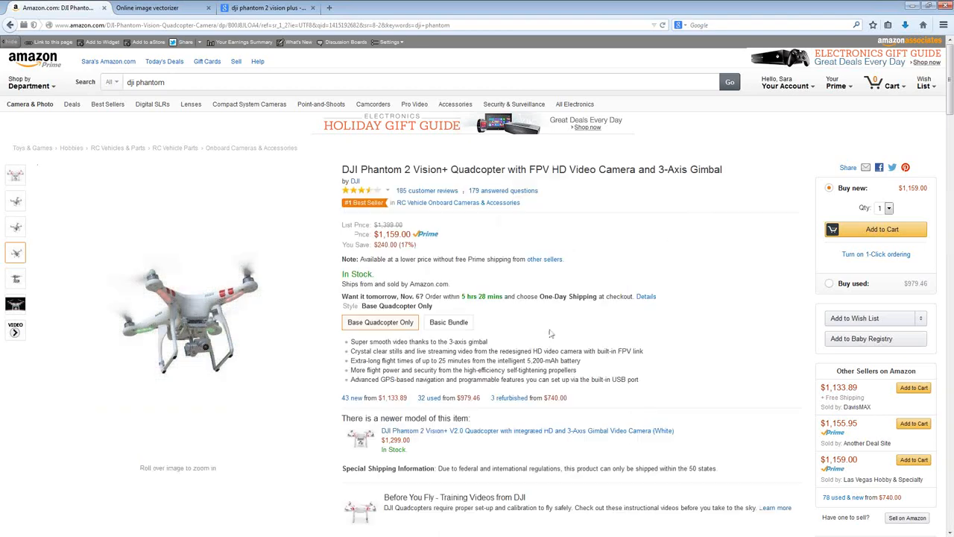
Inspect the second product photo of the quadcopter in its magnified preview
mouse_move(15, 210)
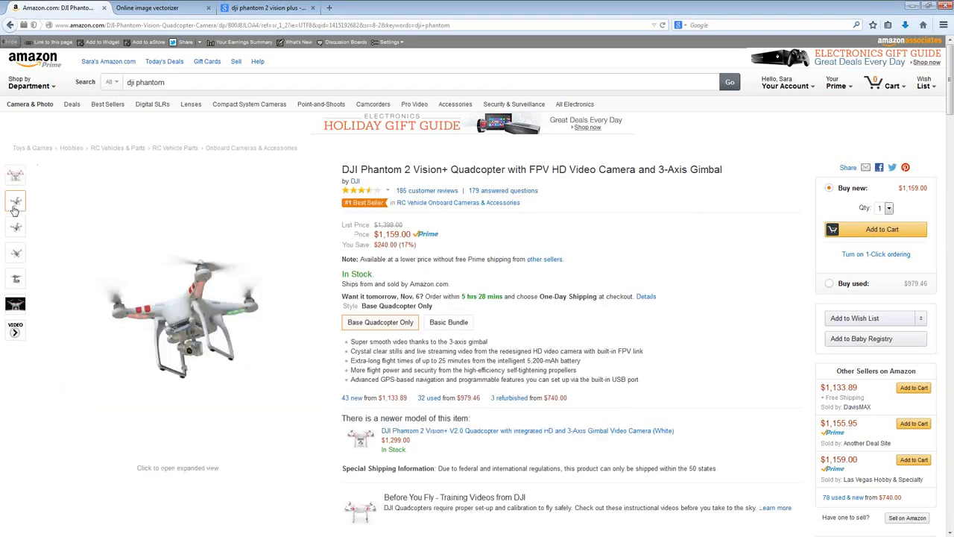
mouse_move(124, 221)
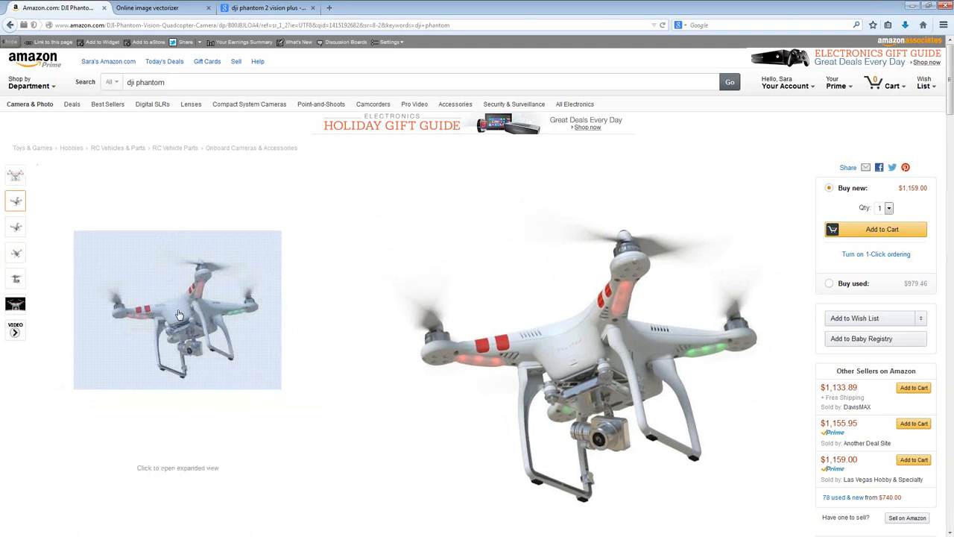
Switch to the Autotracer.org image vectorizer and load its start page afresh
click(145, 7)
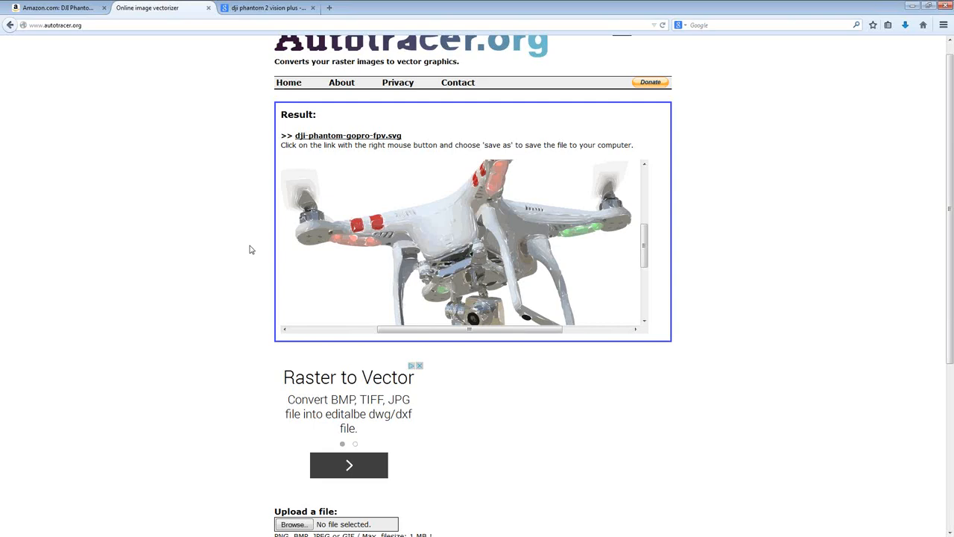
scroll(183, 234, up, 1)
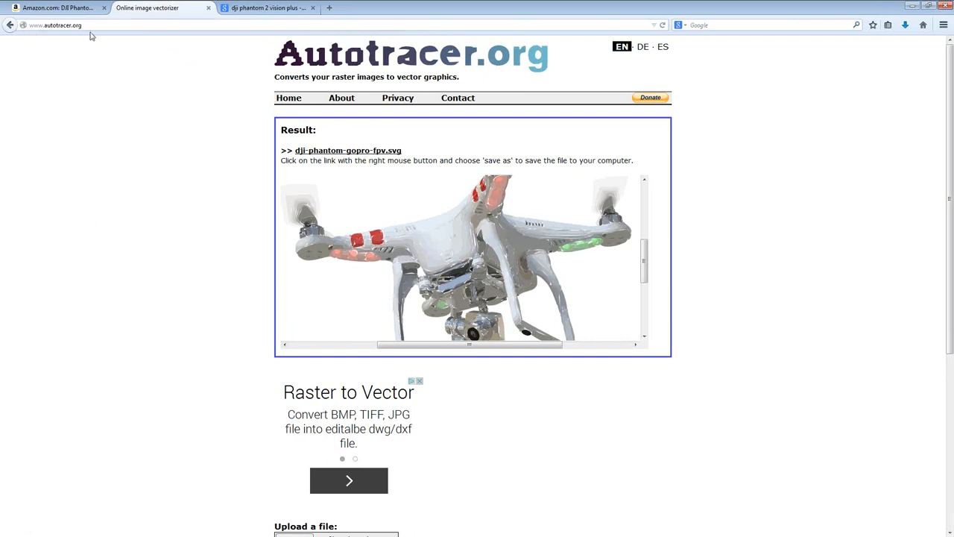
scroll(179, 291, down, 3)
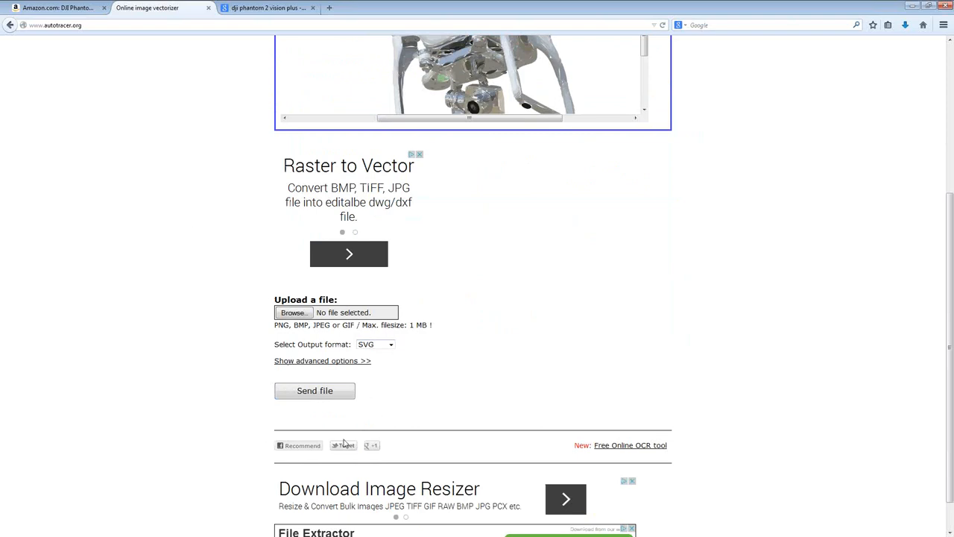
click(95, 24)
key(Return)
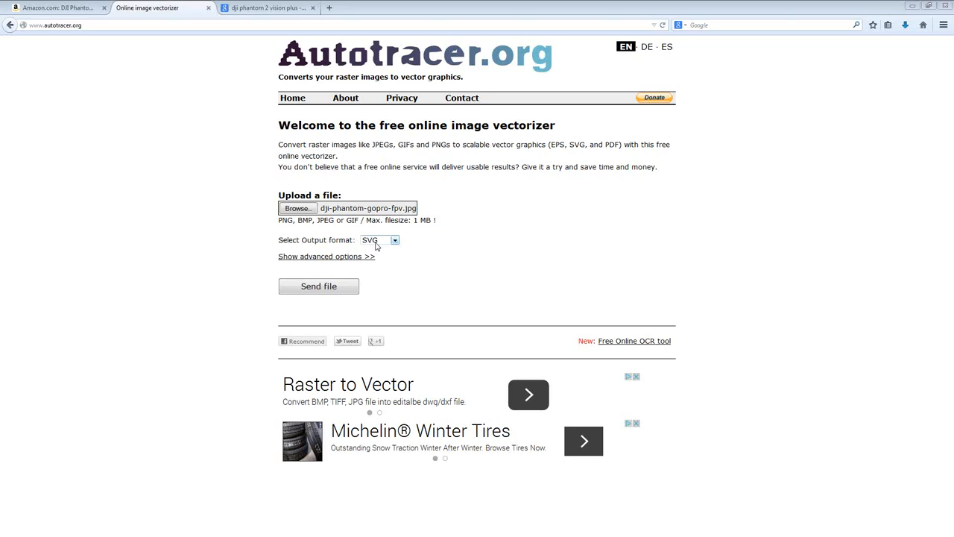
Set the number of colors to 256 in the advanced options and send dji-phantom-gopro-fpv.jpg for conversion to SVG
click(319, 260)
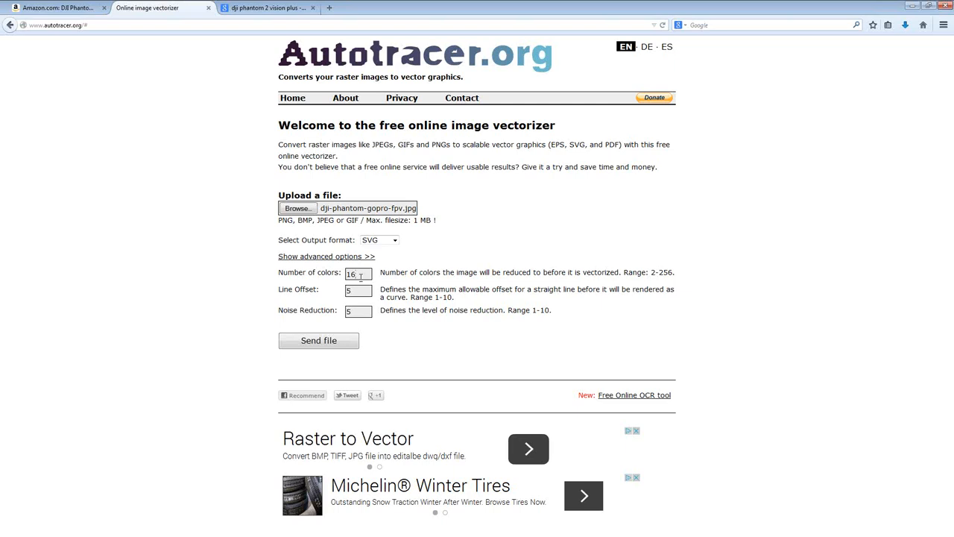
double_click(360, 274)
text(256)
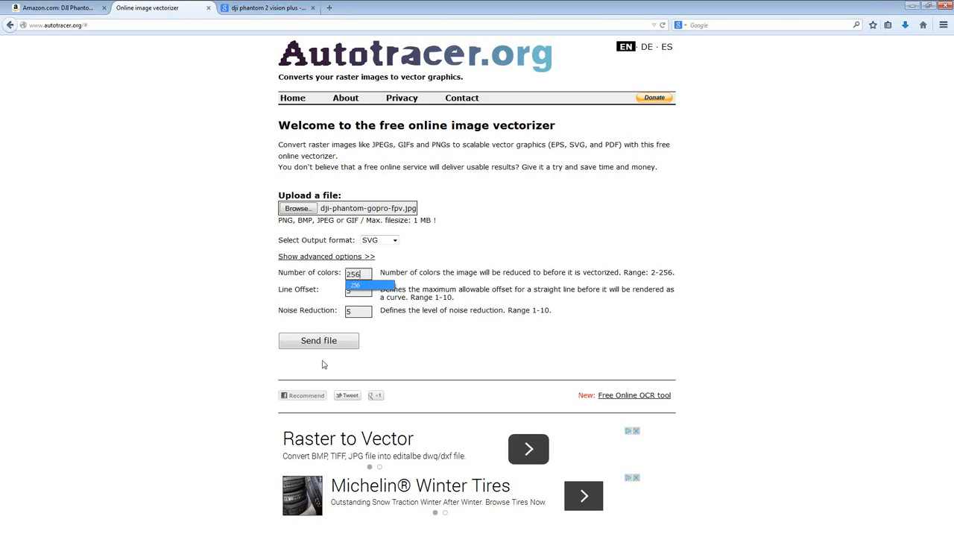
drag(673, 272, 659, 272)
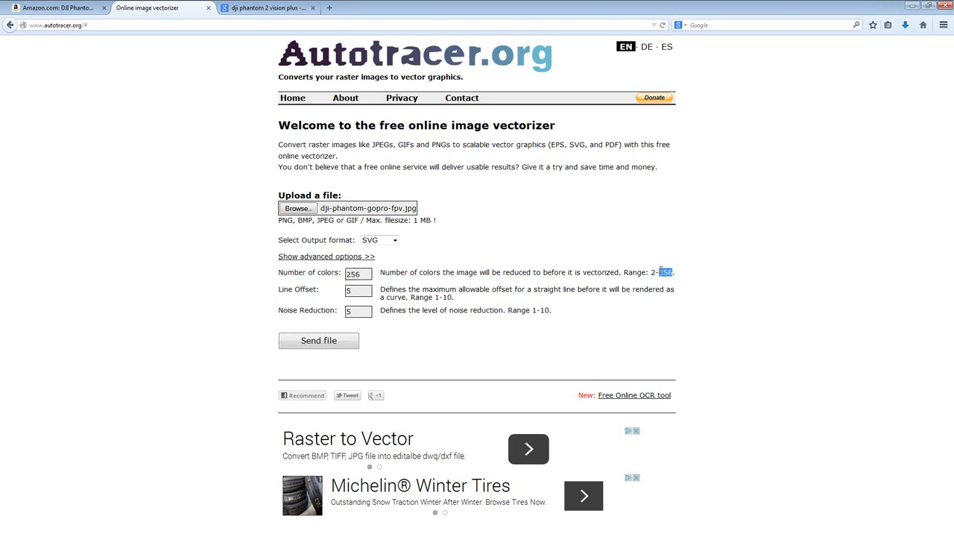
click(458, 280)
click(312, 347)
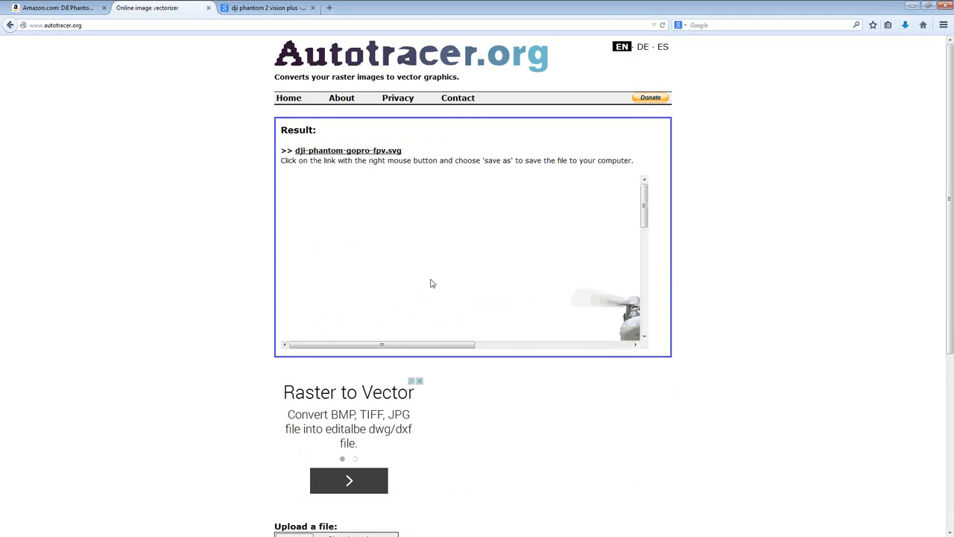
Examine the traced quadcopter in the result preview from rotors to landing gear and check the save options of the SVG link
drag(440, 349, 517, 351)
scroll(510, 270, down, 3)
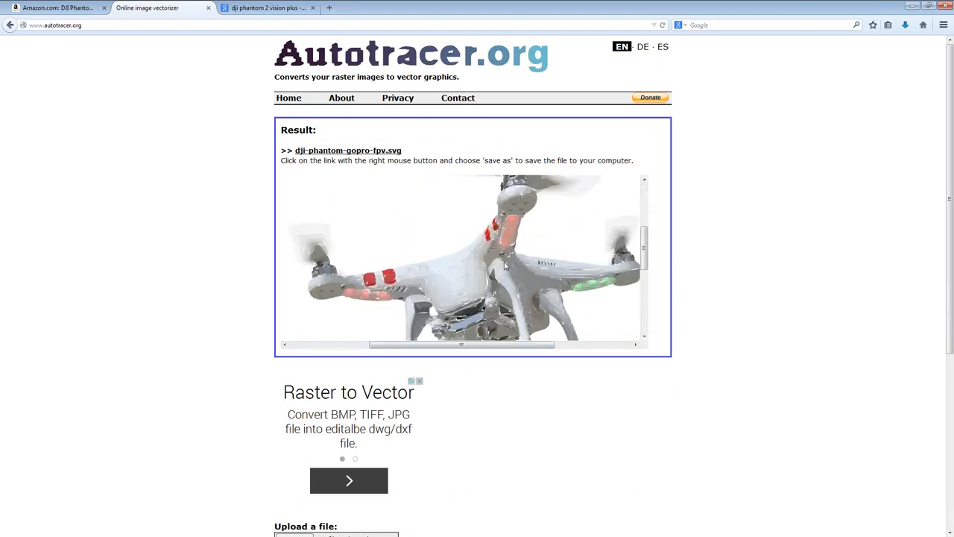
scroll(505, 265, down, 5)
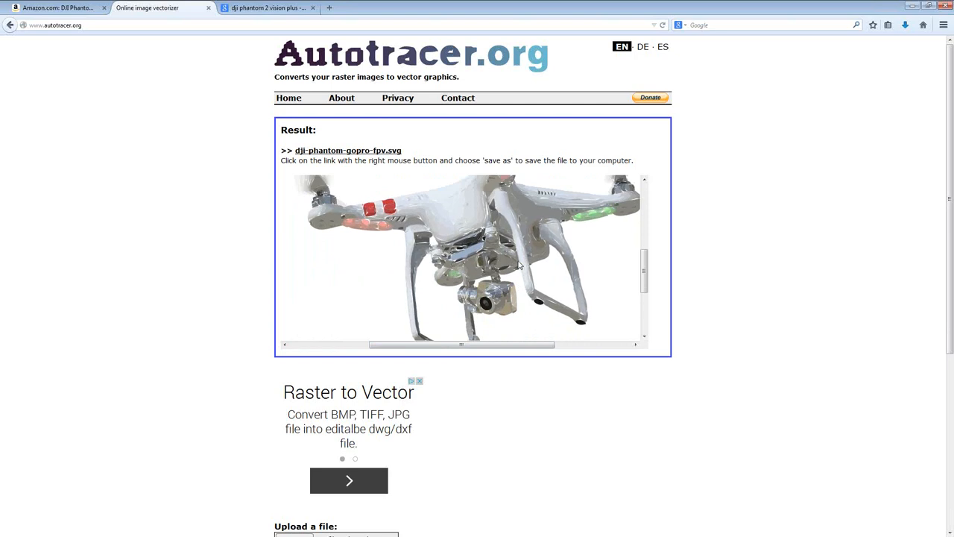
scroll(519, 265, up, 1)
scroll(508, 253, down, 1)
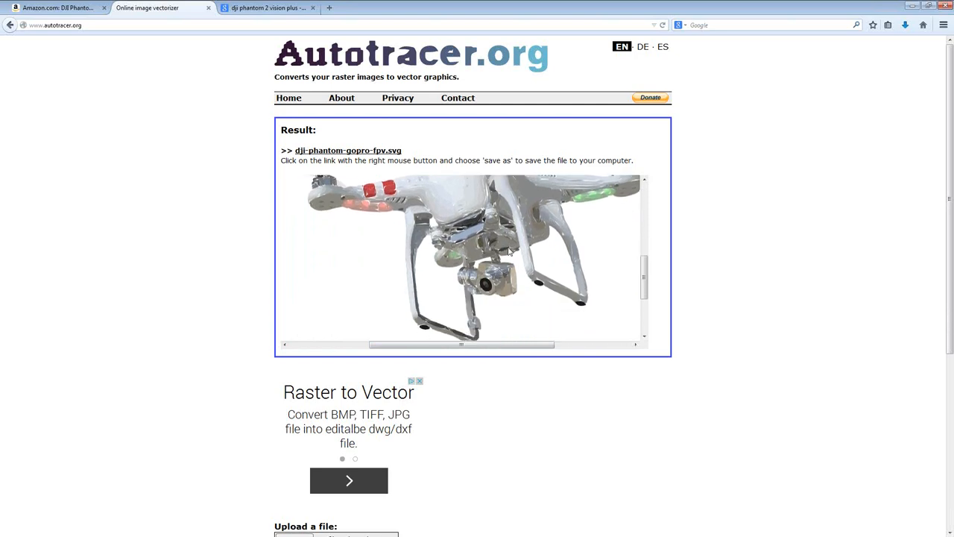
scroll(509, 254, down, 1)
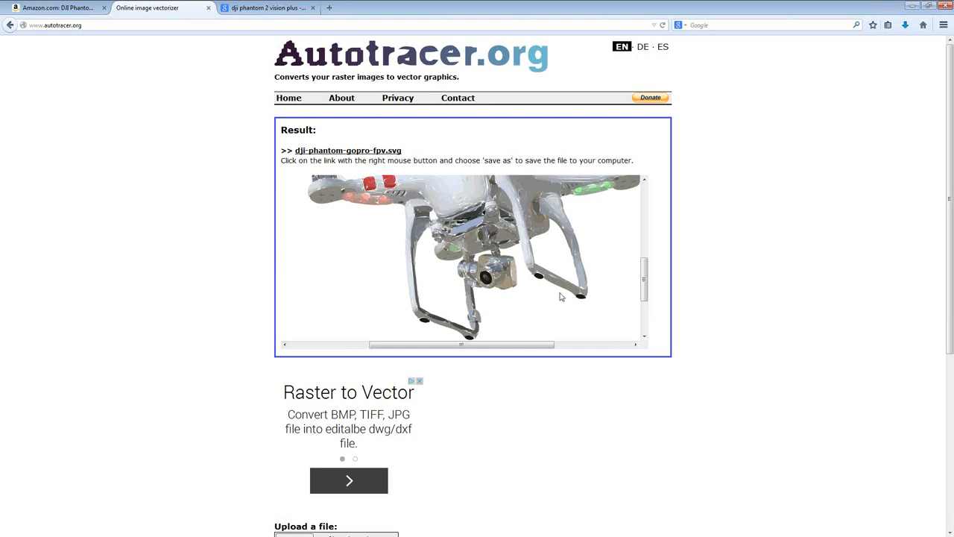
scroll(557, 294, down, 2)
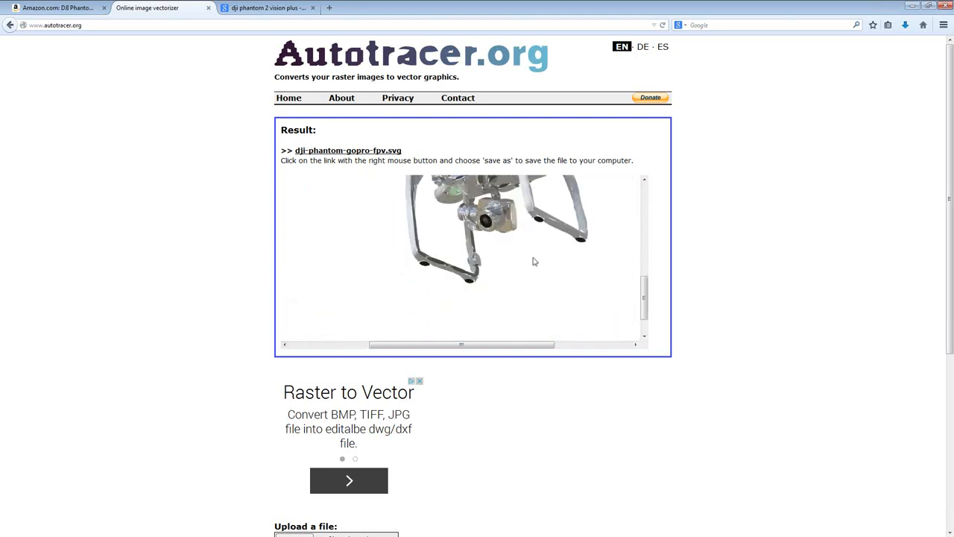
scroll(532, 261, up, 4)
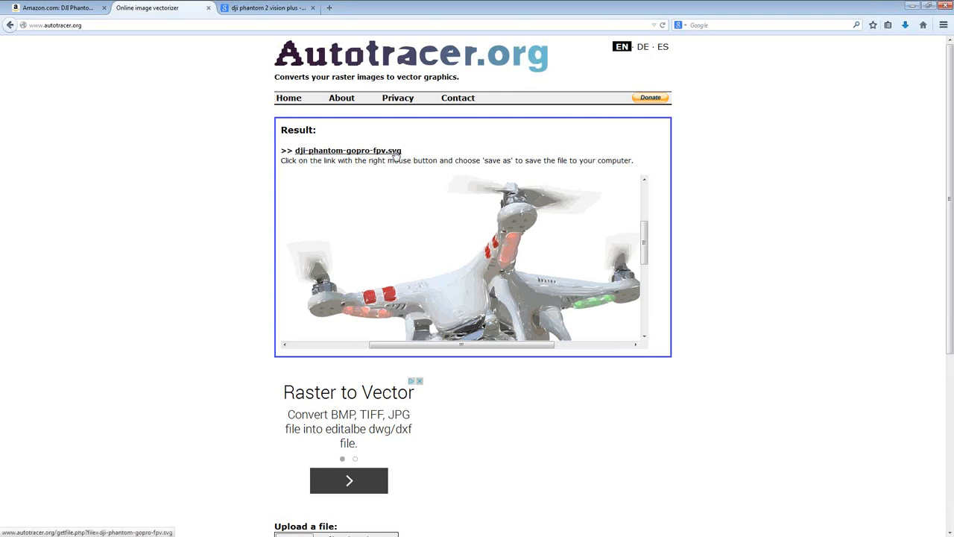
right_click(326, 154)
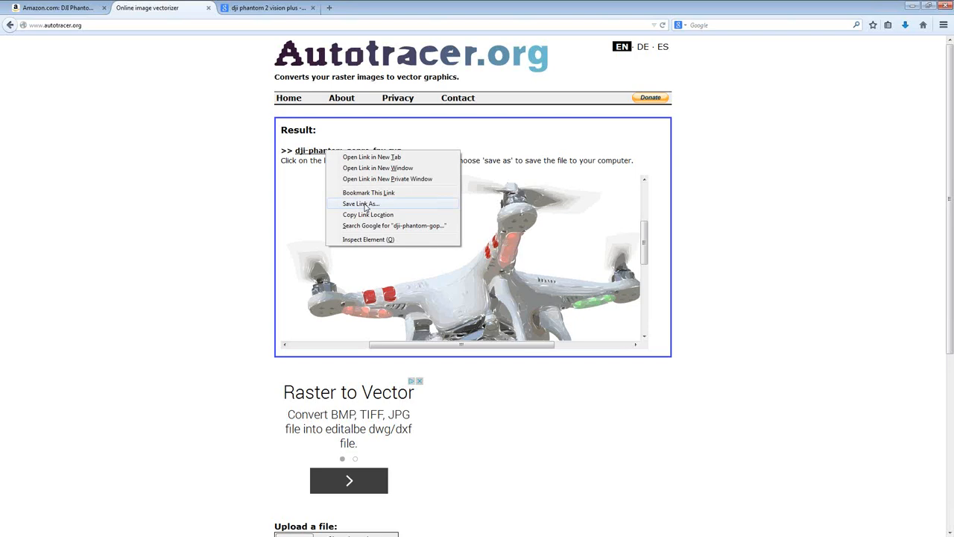
click(738, 272)
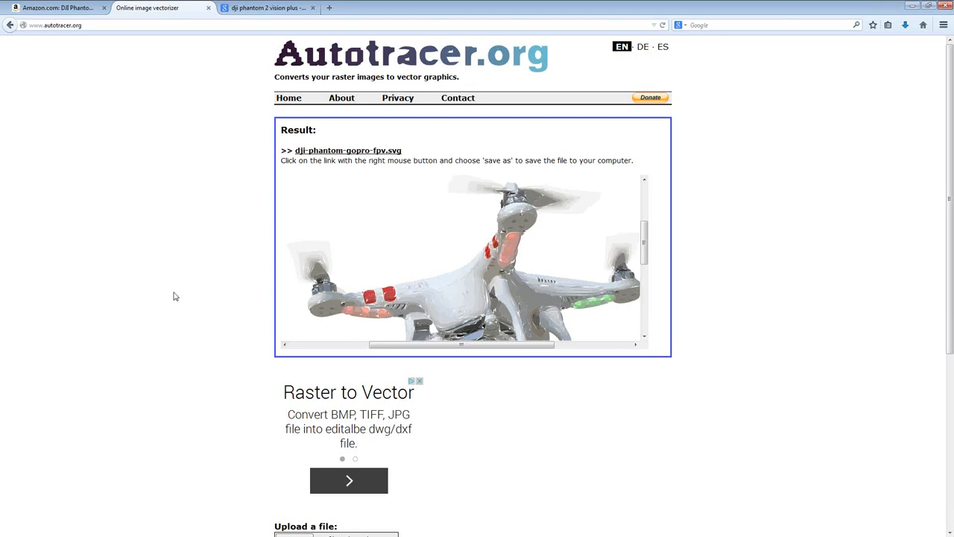
Switch to the Google image results and inspect the caption of the coastal aerial photo for the drone model that took it
click(259, 9)
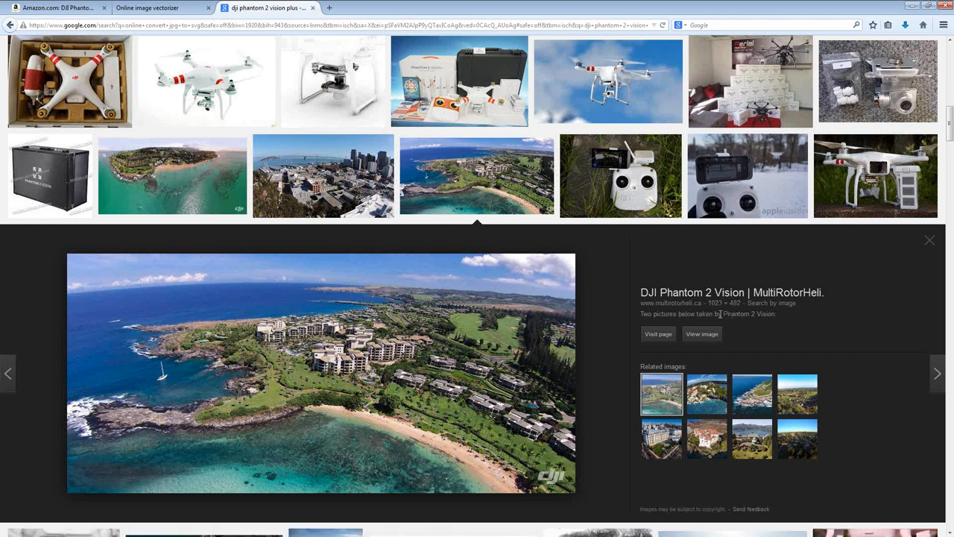
drag(724, 314, 781, 316)
click(606, 337)
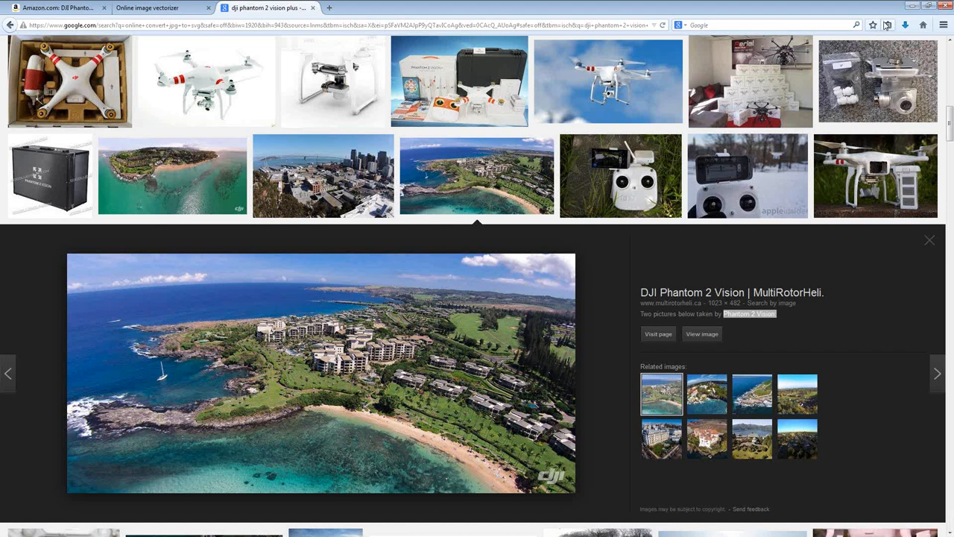
Switch to Explaindio Video Creator, maximize its window and play the project preview
drag(953, 71, 430, 88)
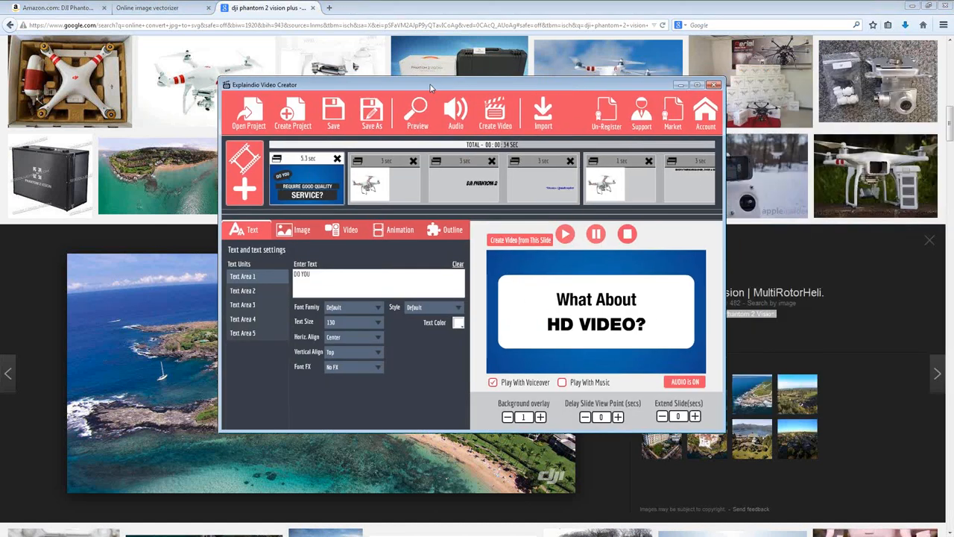
double_click(430, 88)
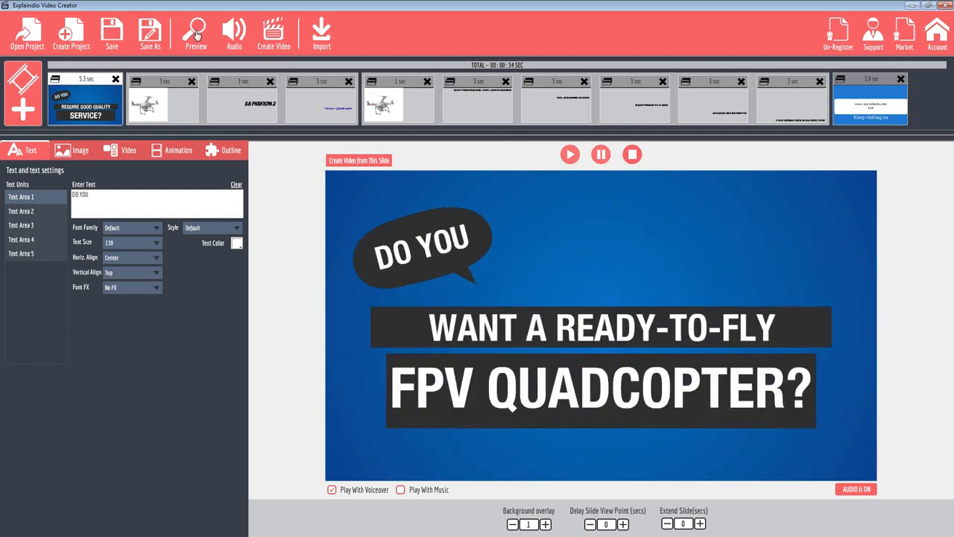
click(196, 33)
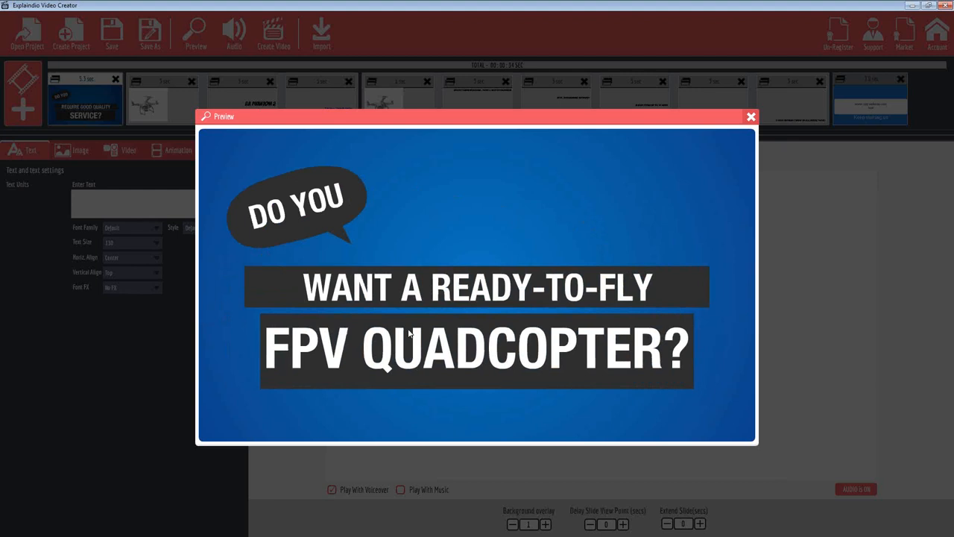
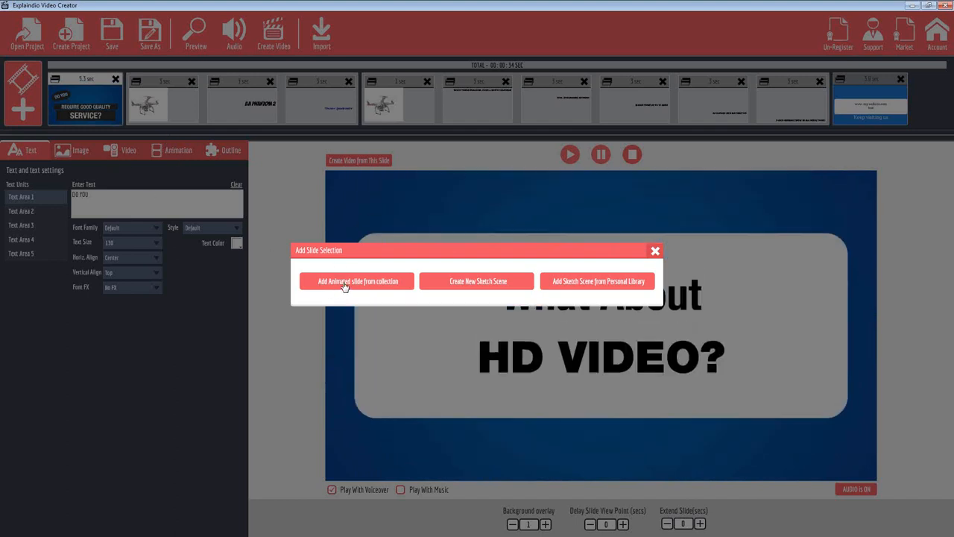
Open the animated slide collection and preview each of the five slides in the Business Show 1 pack
click(351, 288)
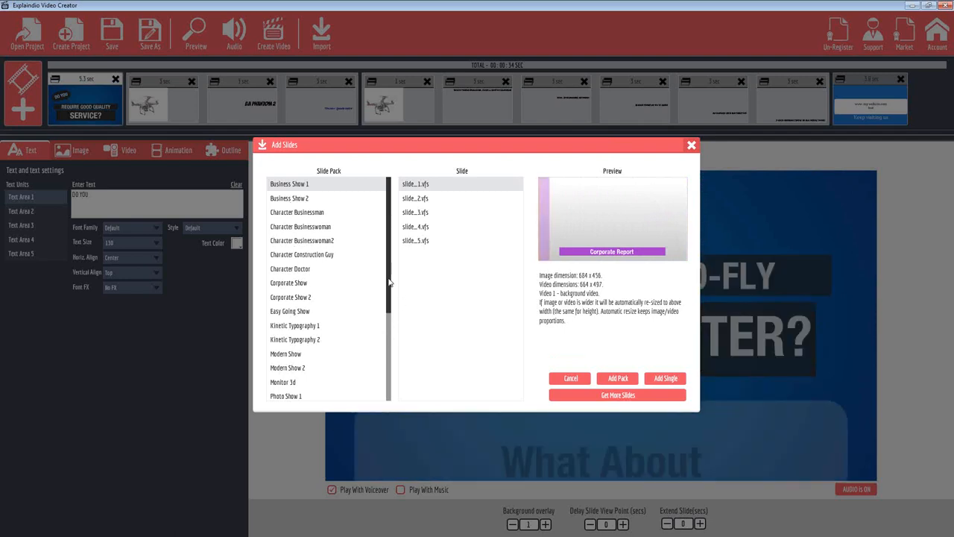
mouse_move(391, 291)
mouse_down()
mouse_move(387, 399)
mouse_move(379, 277)
mouse_up()
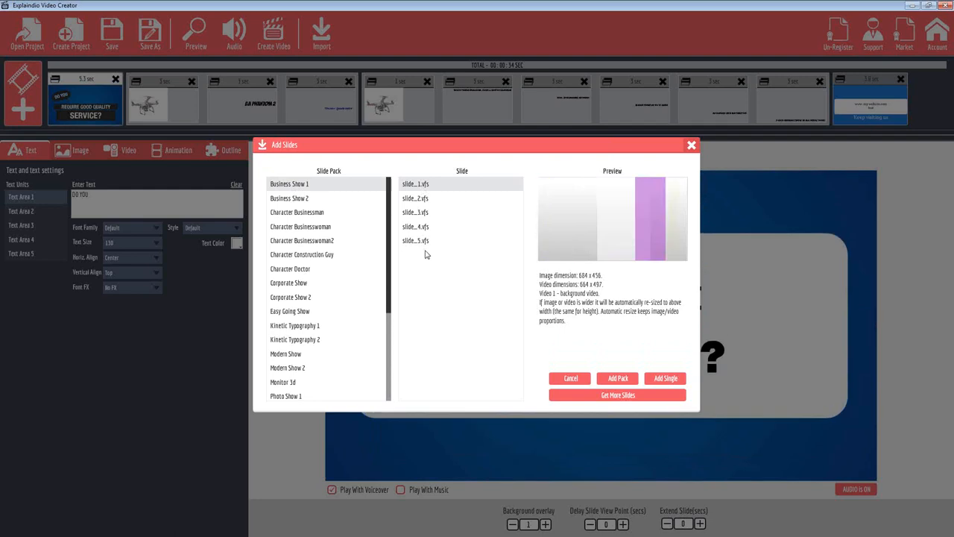
click(418, 200)
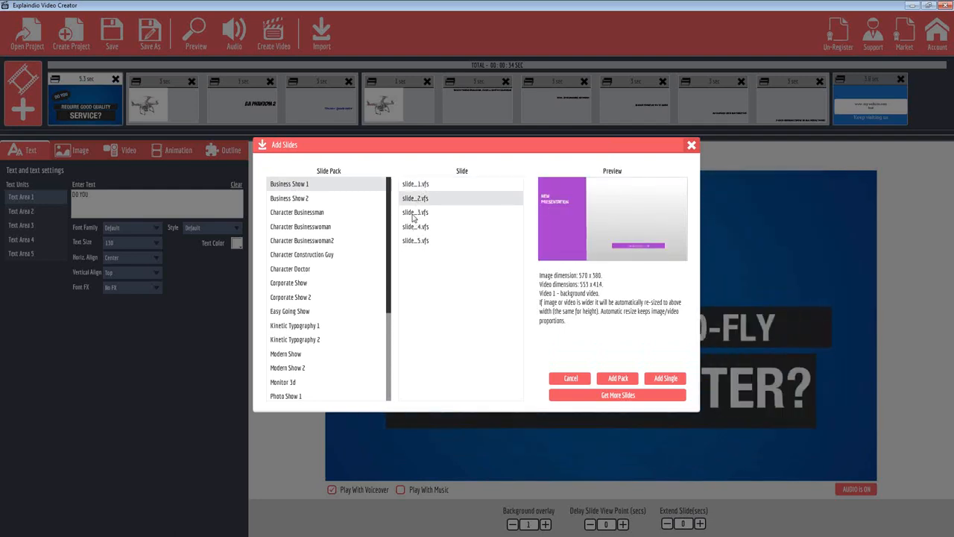
click(414, 213)
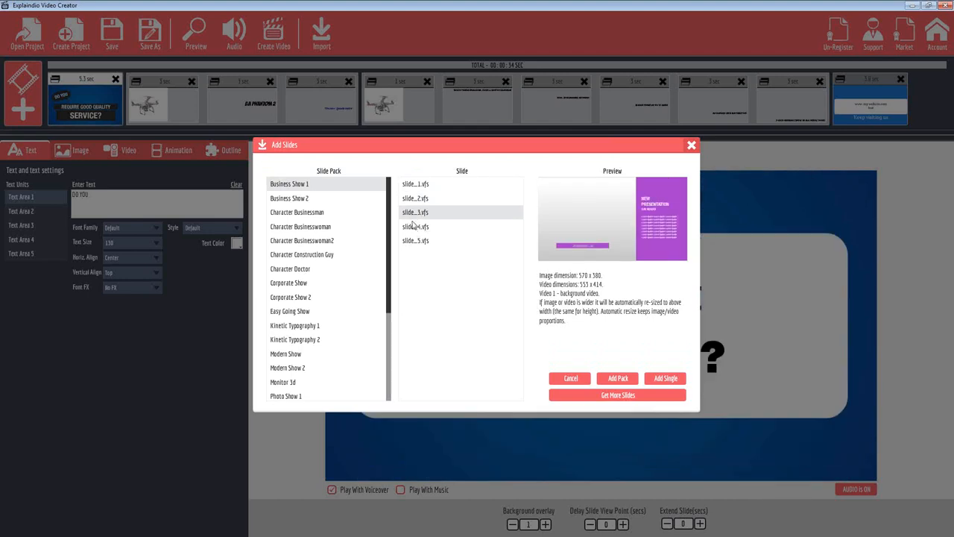
click(415, 227)
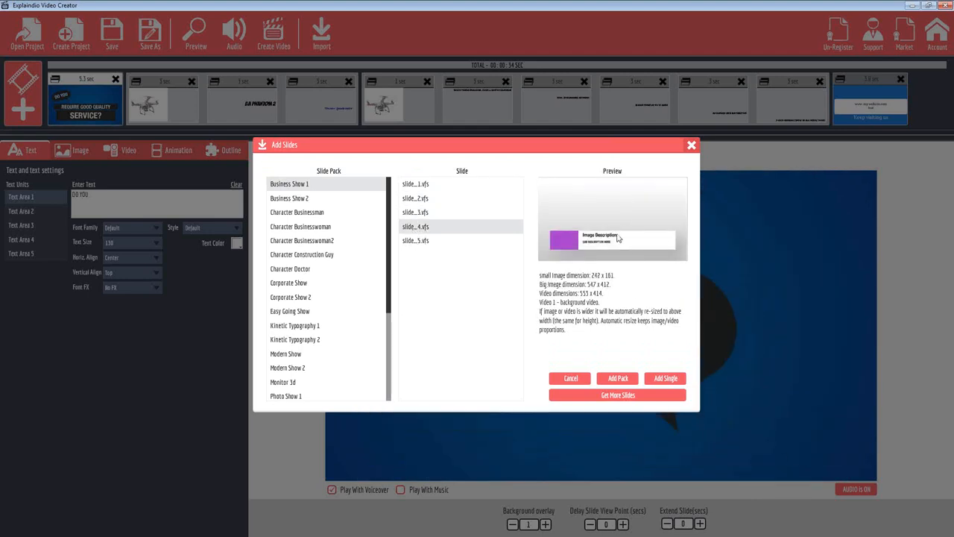
click(414, 241)
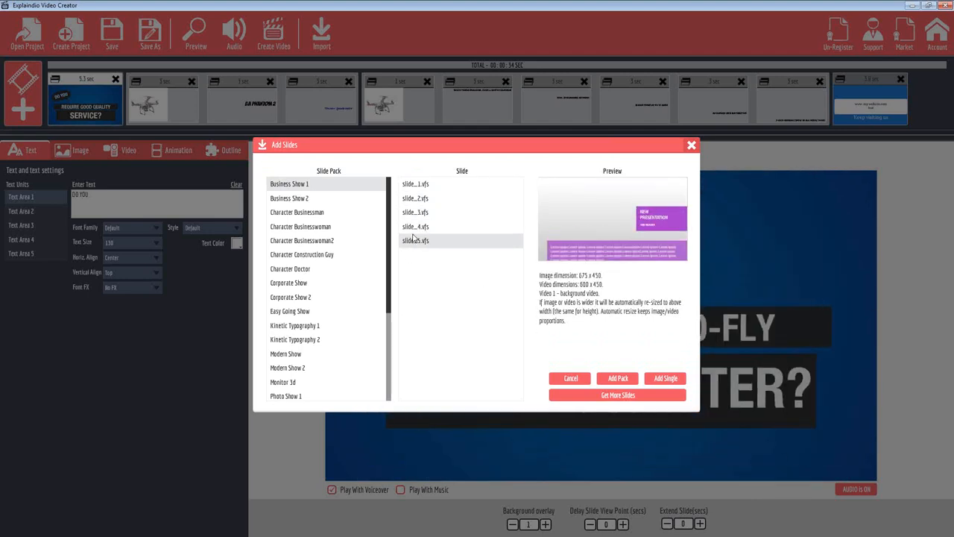
click(411, 230)
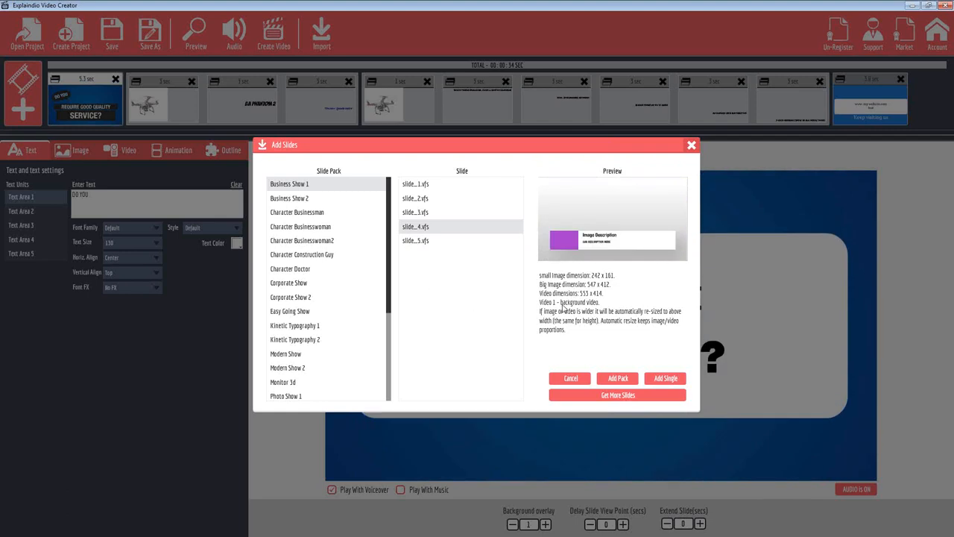
click(421, 241)
click(408, 212)
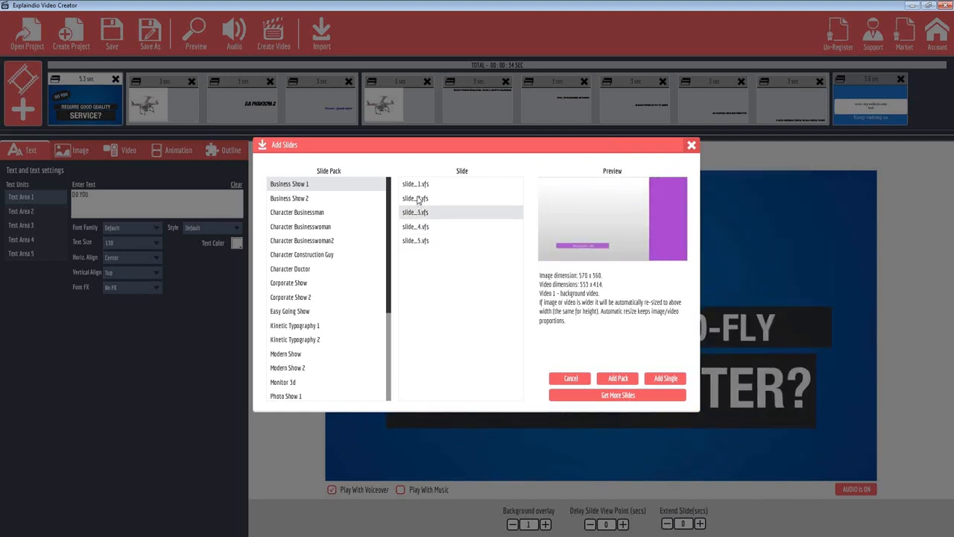
click(412, 199)
click(415, 187)
Preview slides 1 and 2 of Business Show 2, recheck slides 3 and 4 of Business Show 1, and close the collection without adding any
click(291, 200)
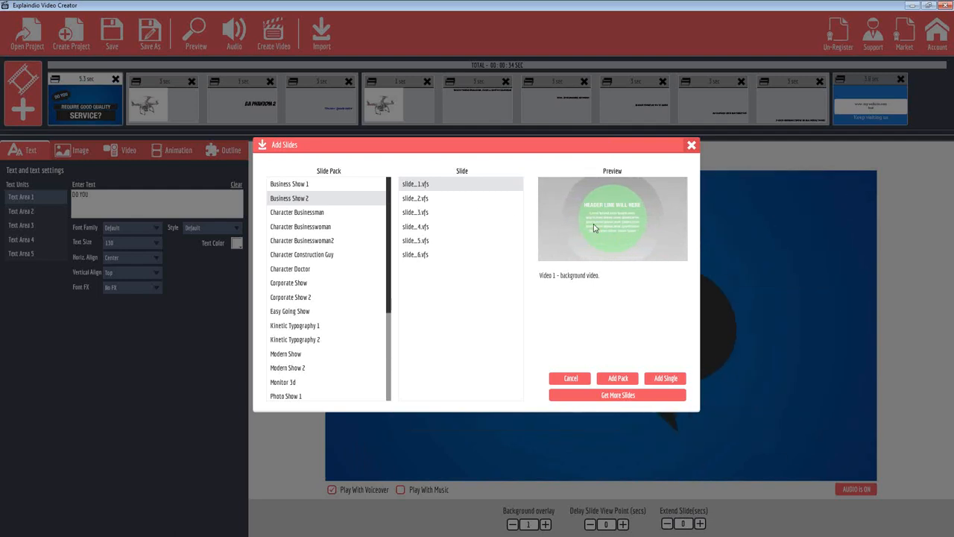
click(411, 201)
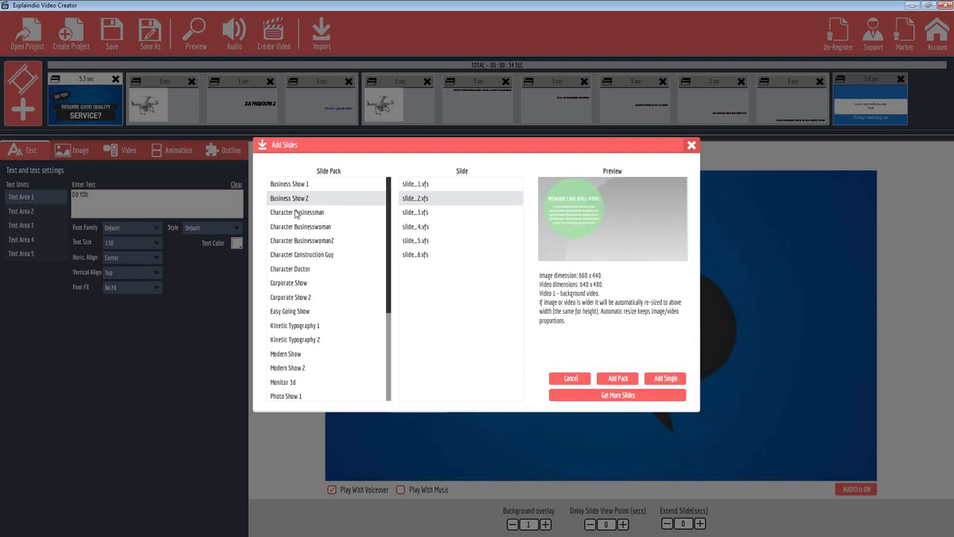
click(290, 184)
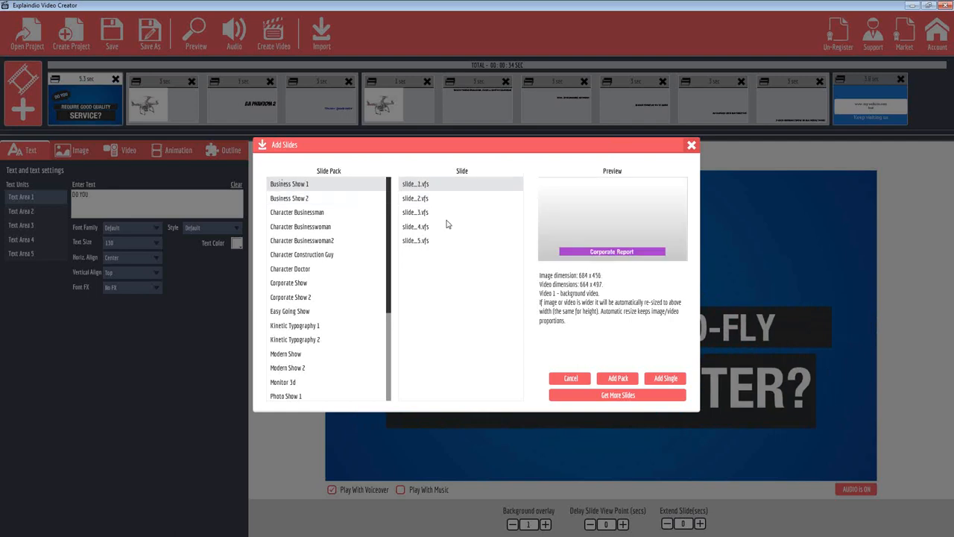
click(422, 216)
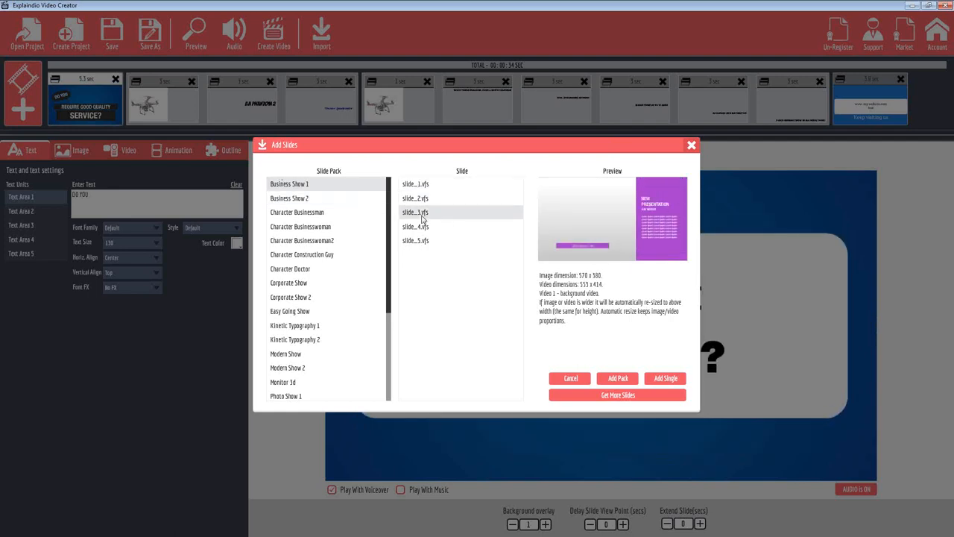
click(422, 228)
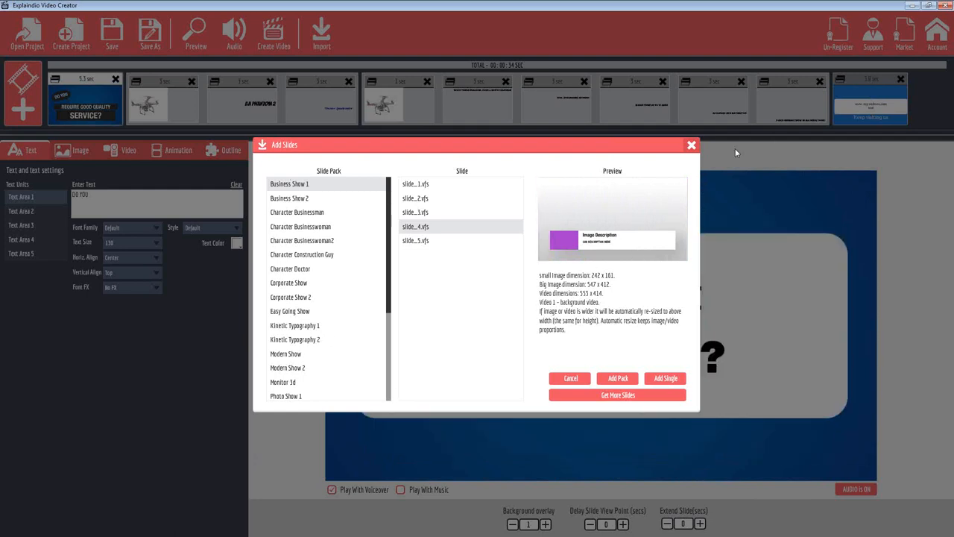
click(690, 146)
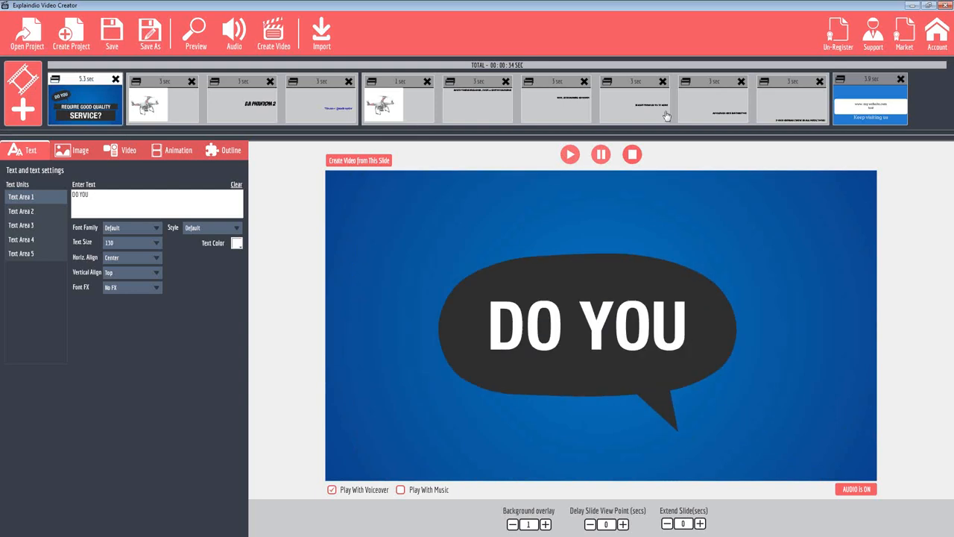
View the DJI Phantom 2 sketch scene, then return to the opening slide and play its animation
click(166, 83)
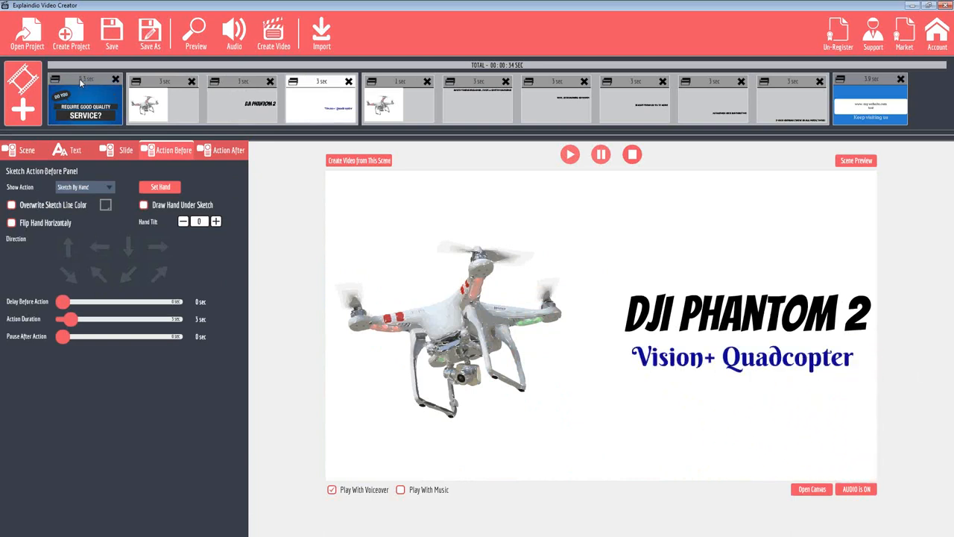
click(80, 83)
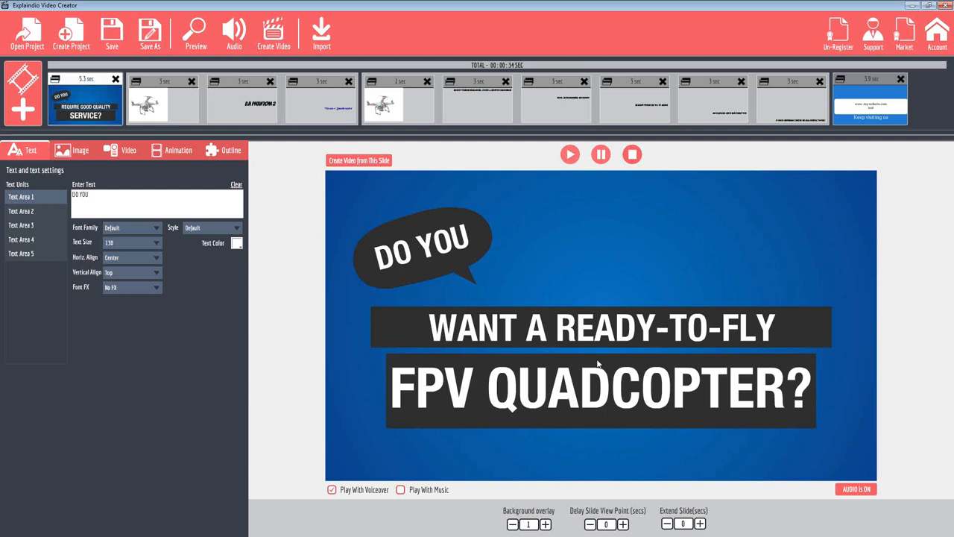
click(573, 160)
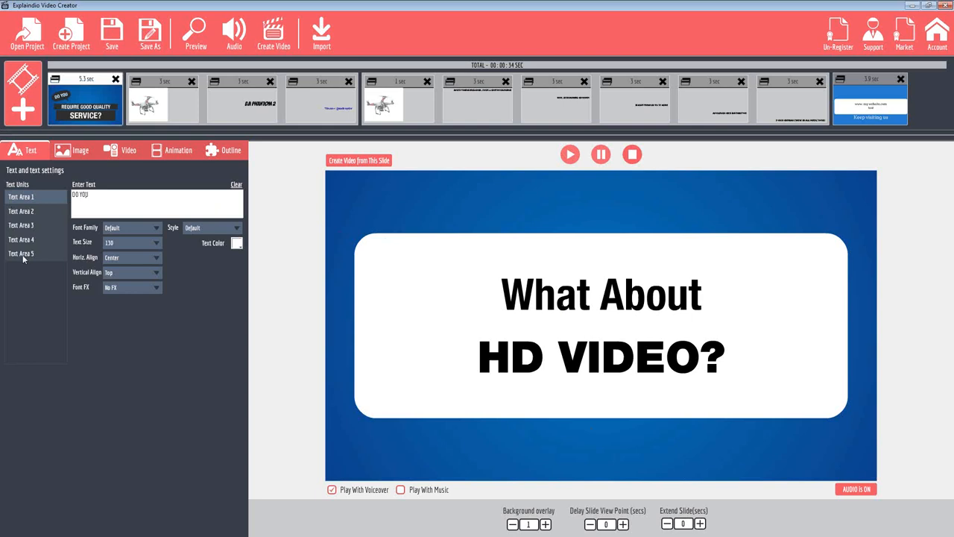
click(570, 155)
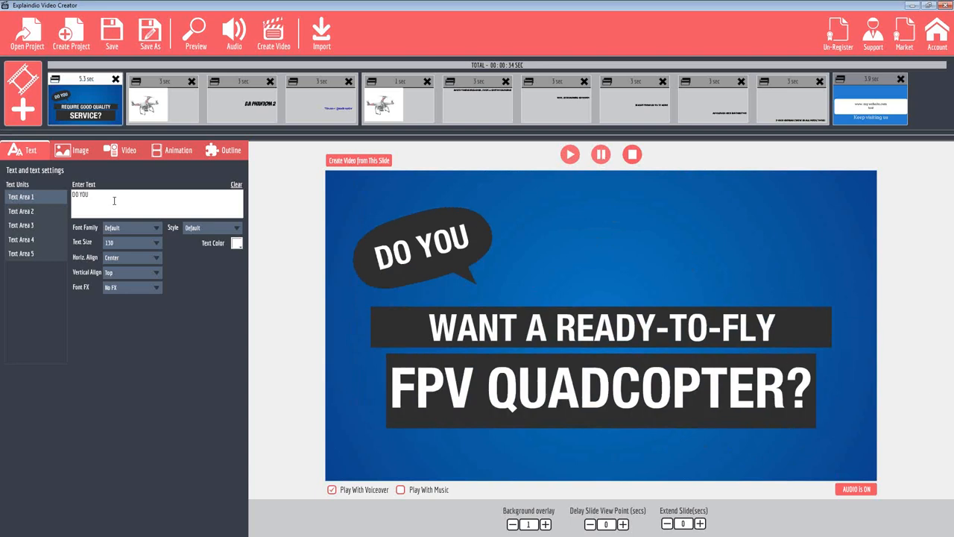
Review the wording of the first three text areas on the opening slide
key(ctrl+a)
click(18, 211)
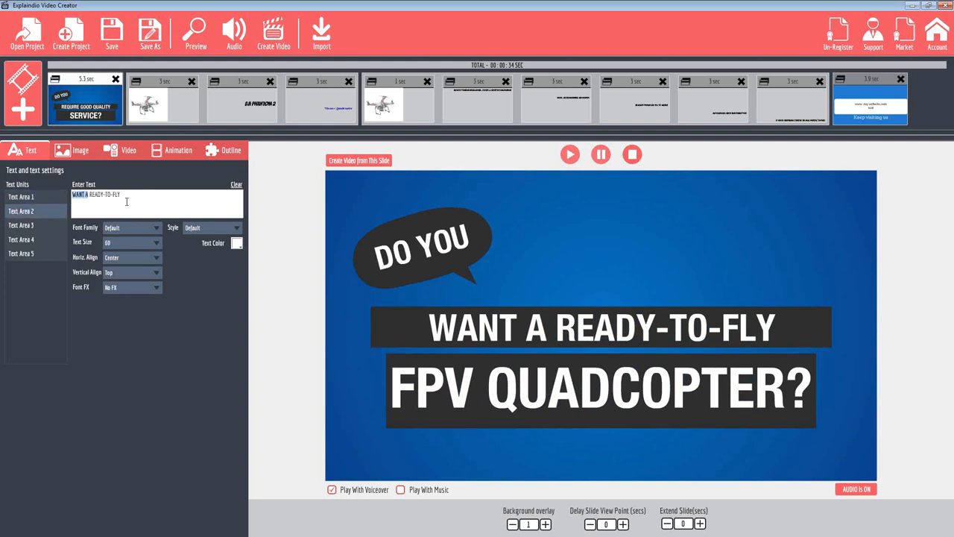
key(ctrl+a)
click(18, 226)
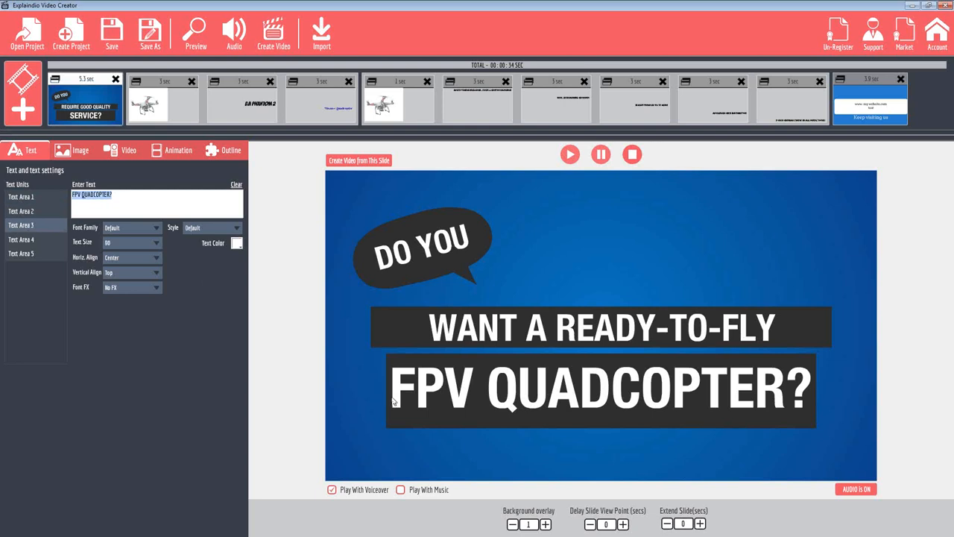
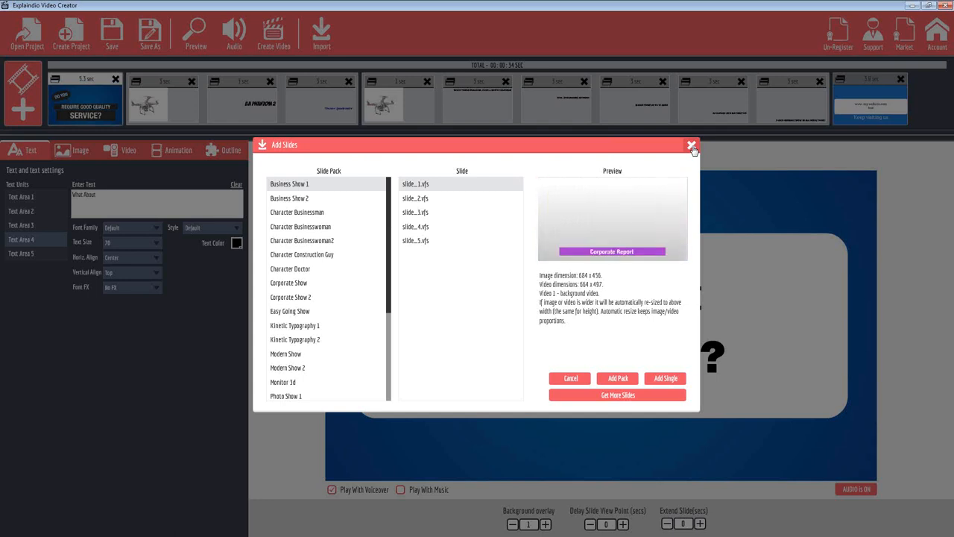
Close the animated slide collection and check the choices for adding a slide while the first drone sketch slide is selected
click(691, 146)
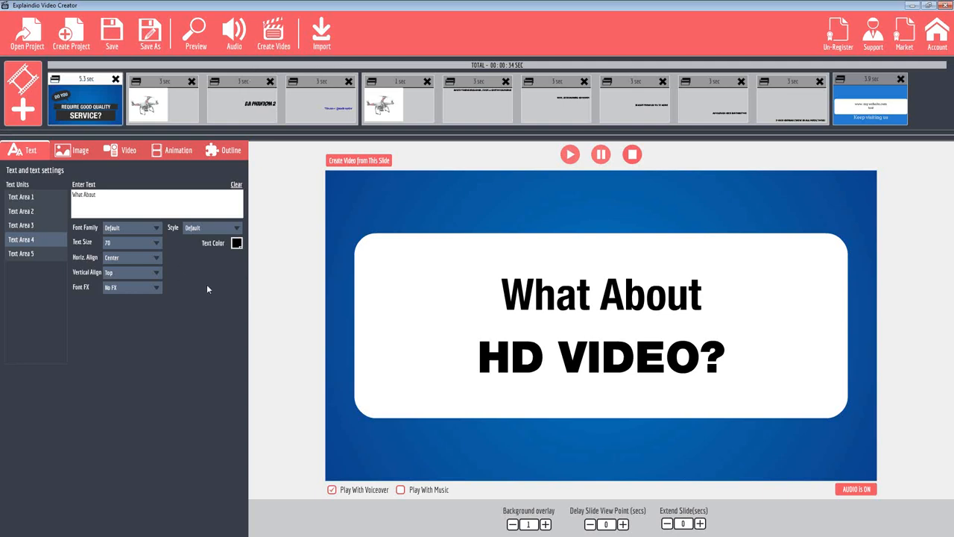
click(162, 82)
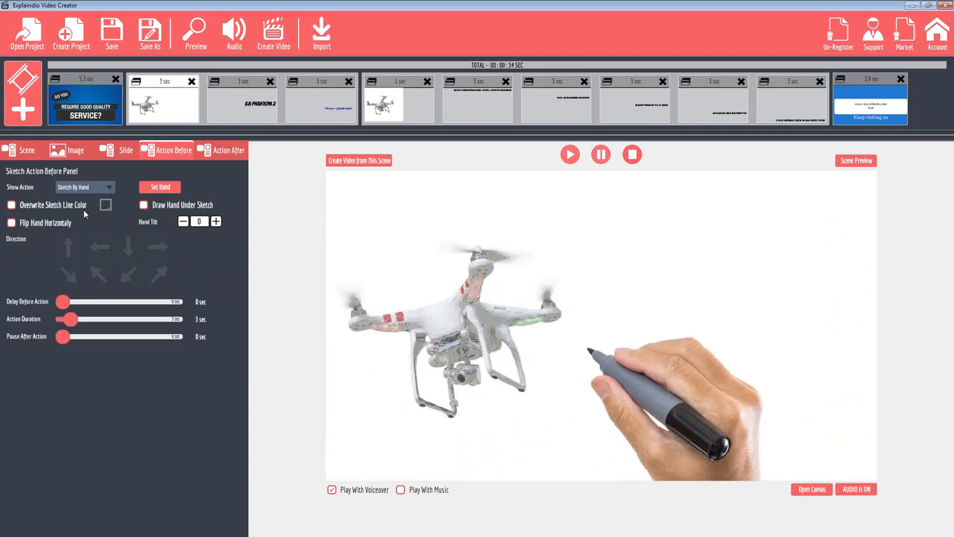
click(22, 110)
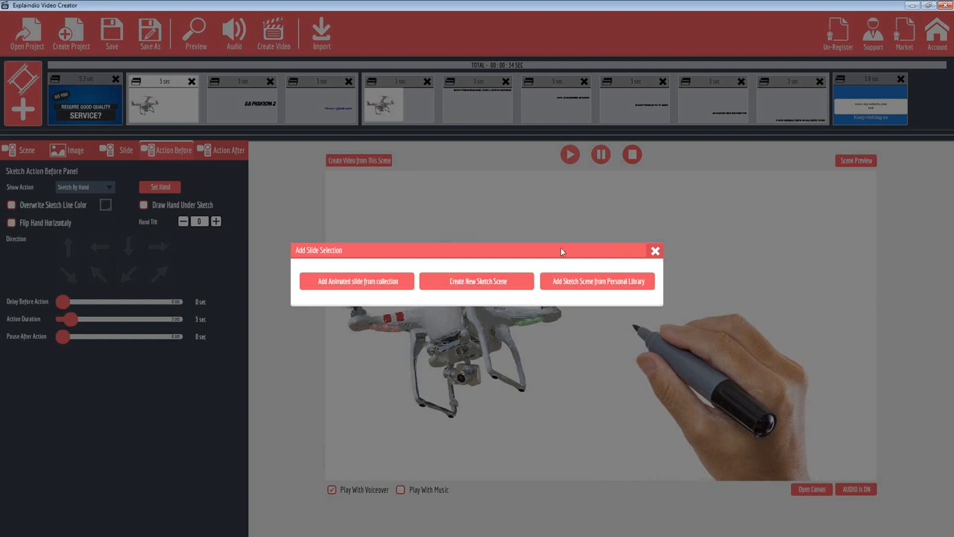
click(655, 252)
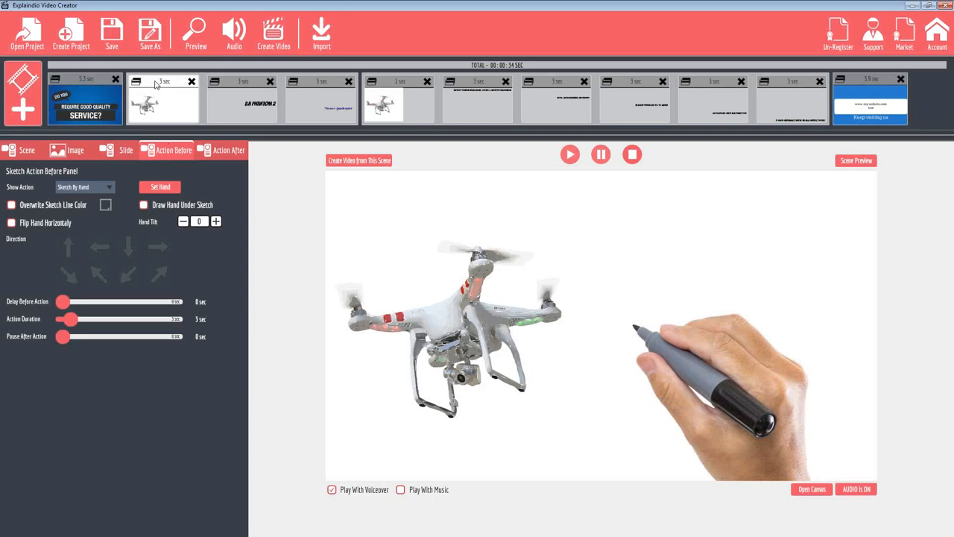
View the three slides of the DJI Phantom 2 sketch scene and the scene settings of its drone slide
click(237, 85)
click(319, 82)
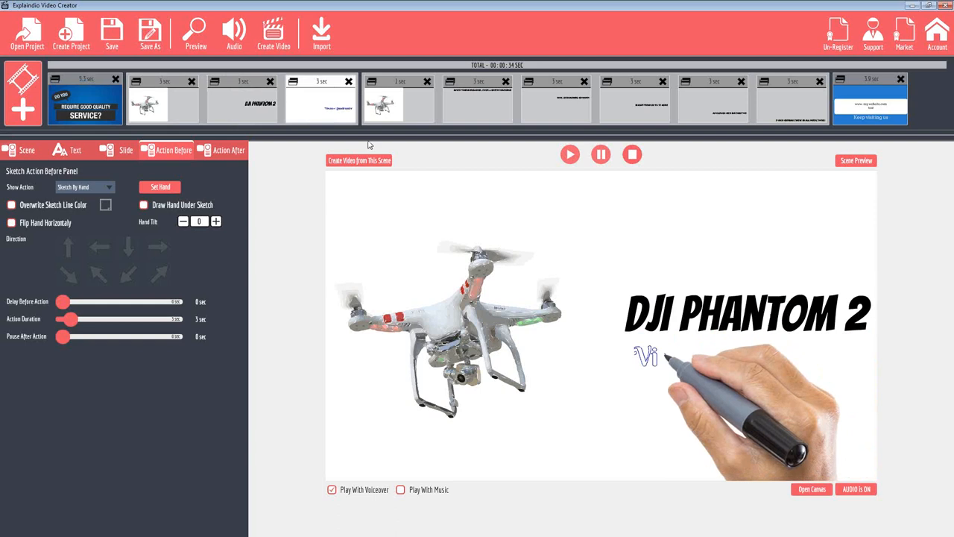
click(195, 88)
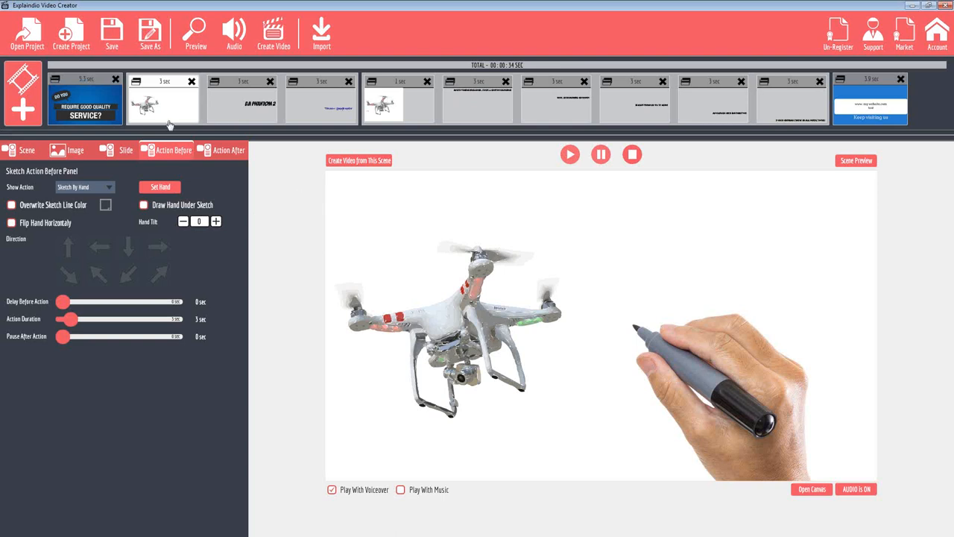
click(18, 151)
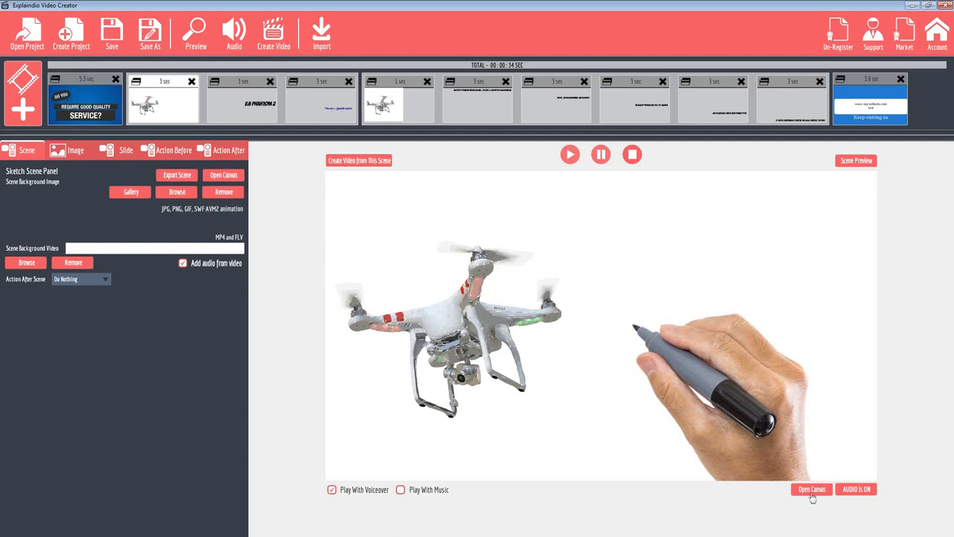
click(411, 90)
click(156, 86)
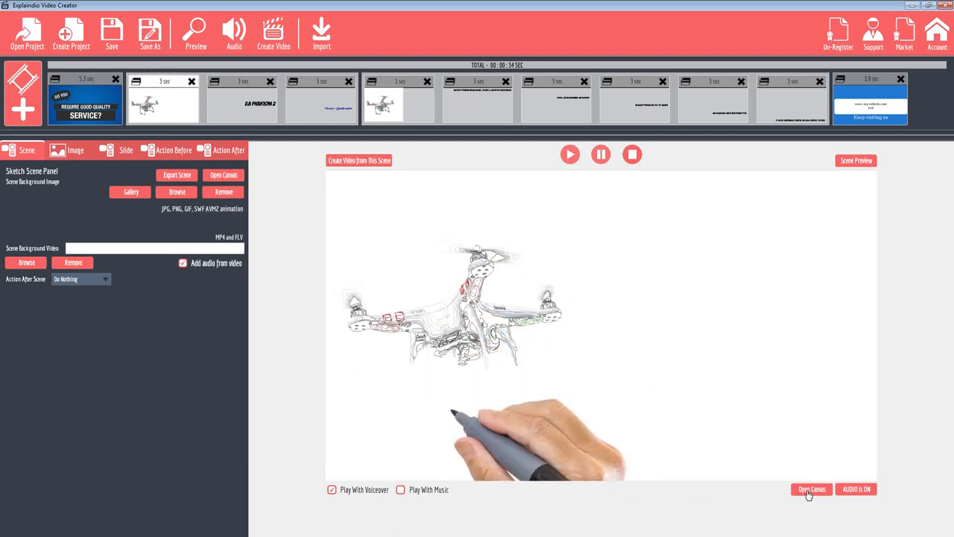
Open the DJI Phantom 2 scene on the canvas and examine the text settings of its title and subtitle slides
click(810, 491)
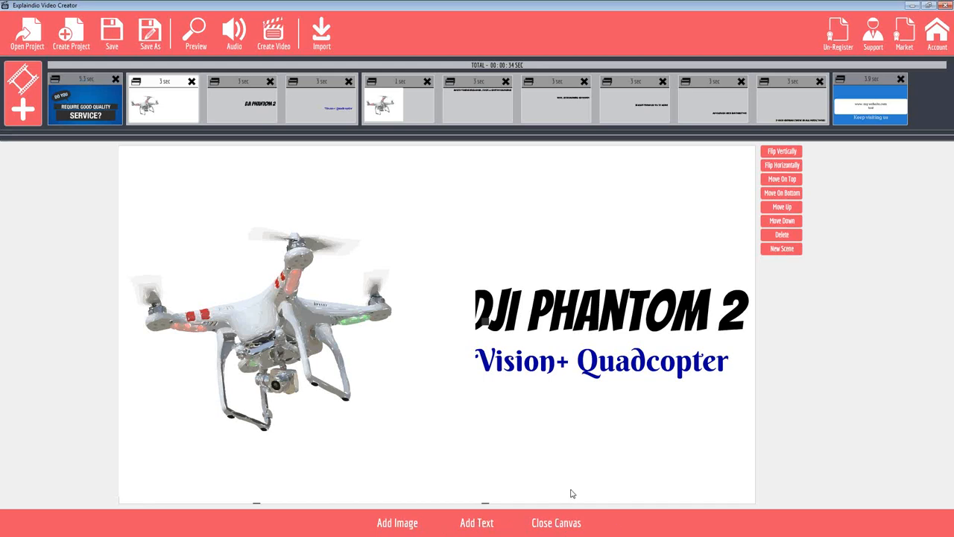
click(555, 523)
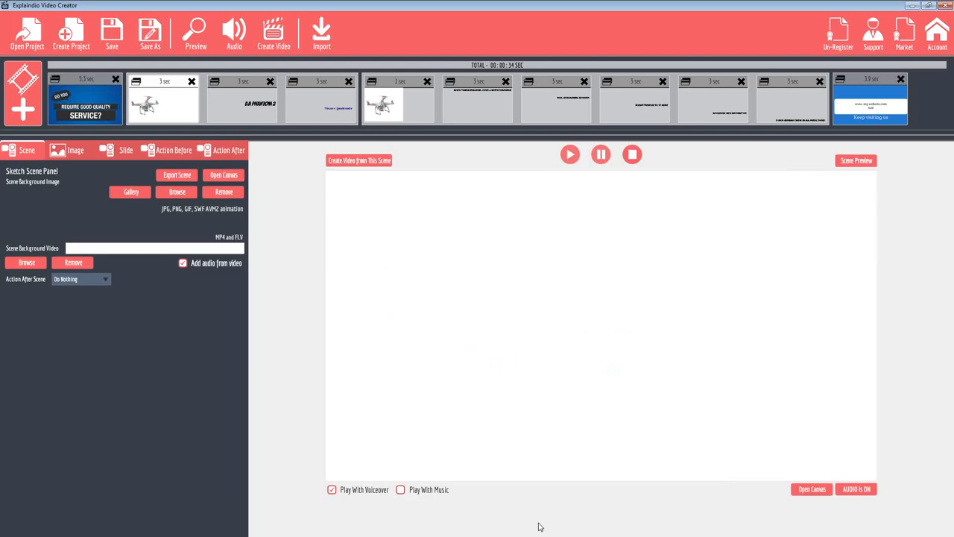
click(804, 489)
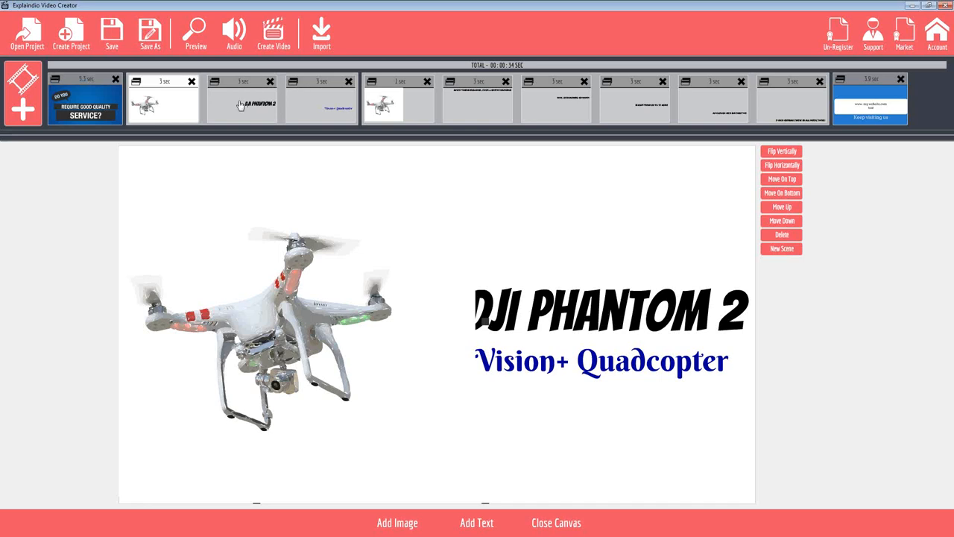
click(244, 84)
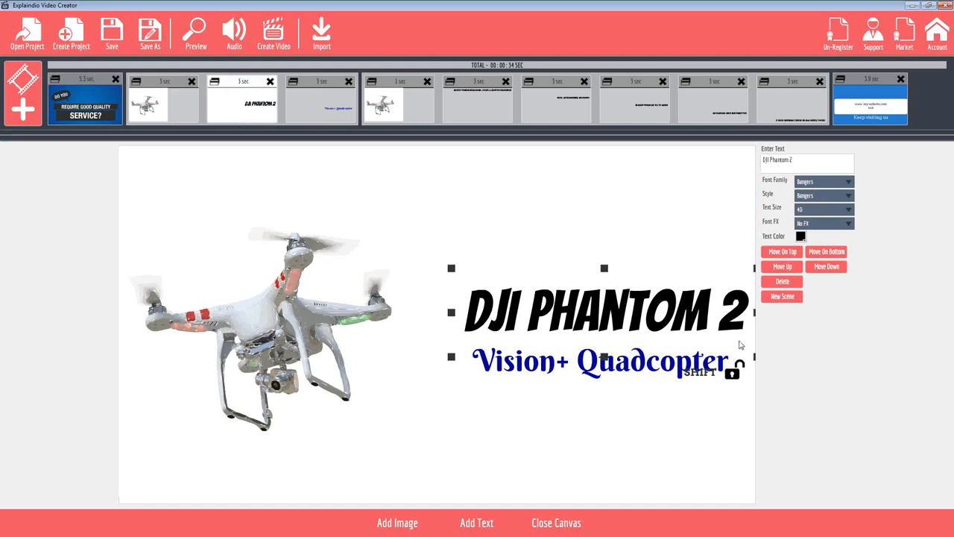
drag(804, 158, 713, 157)
click(321, 80)
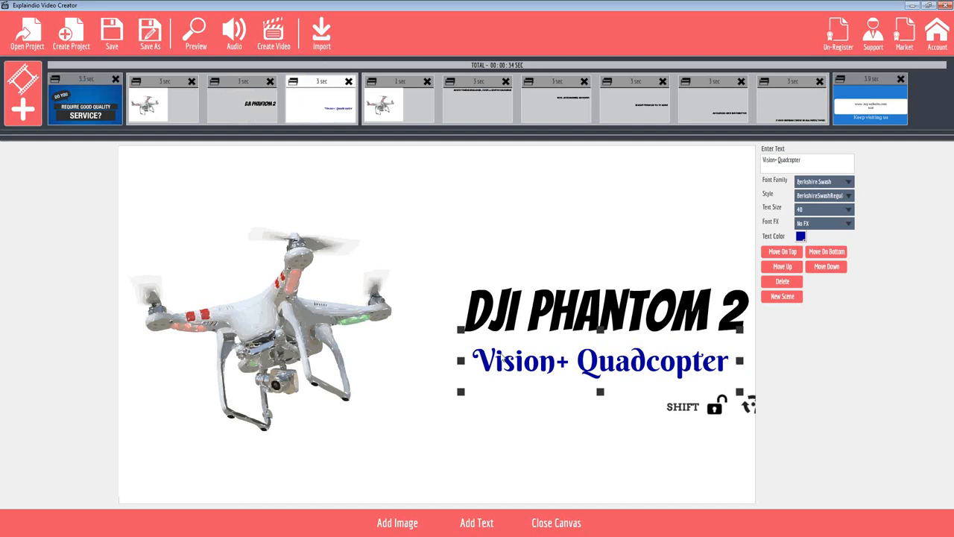
drag(812, 159, 722, 179)
click(162, 78)
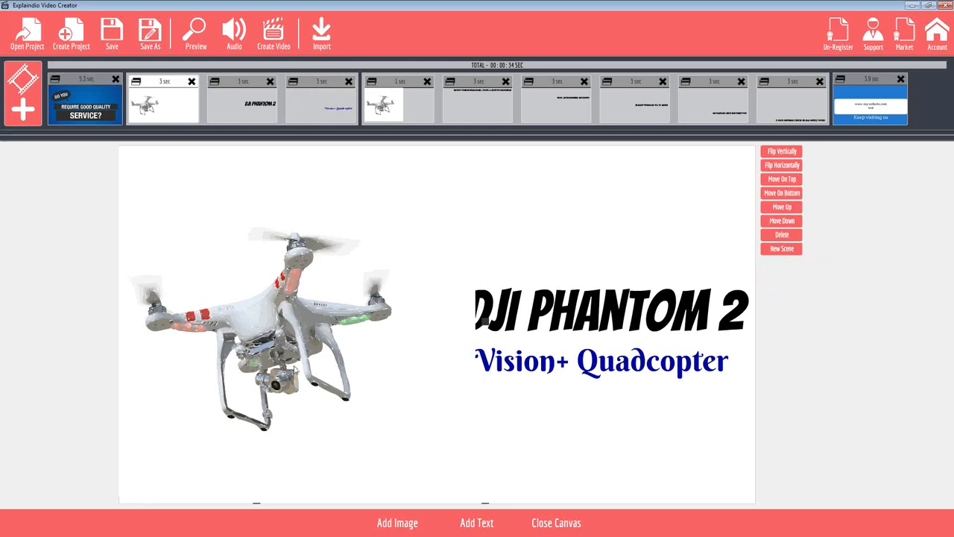
Delete the drone slide from the DJI Phantom 2 scene and open the sketch image gallery for a replacement
click(191, 82)
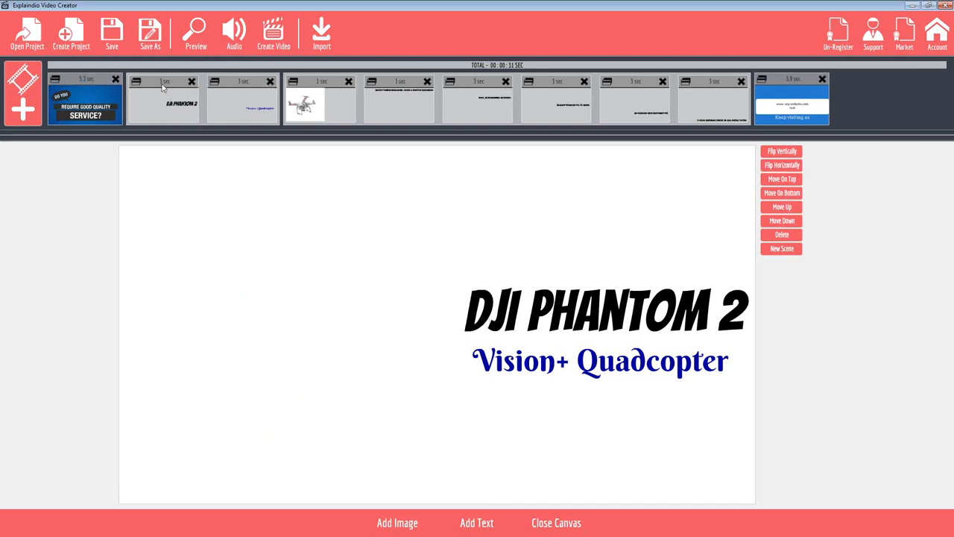
click(387, 525)
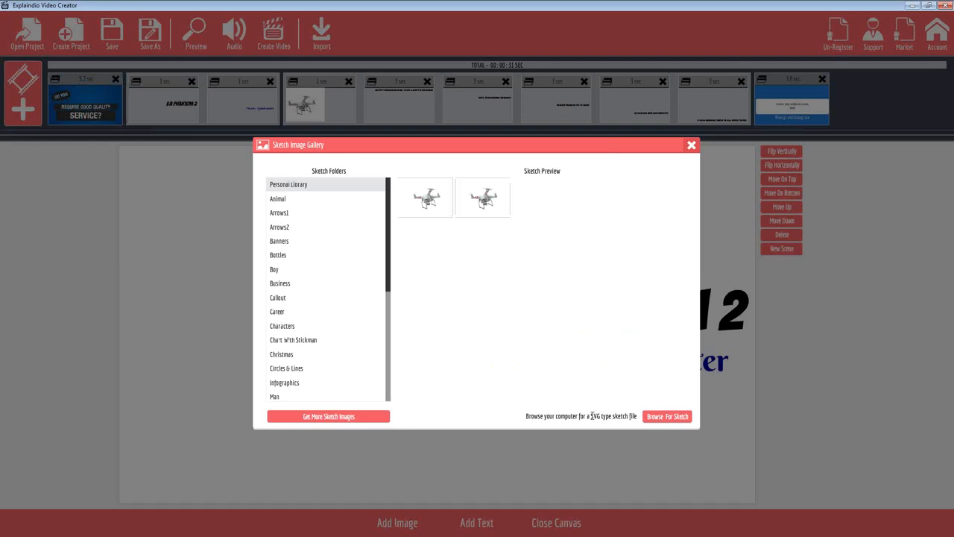
Browse the Transportation and Whiteboards folders in the sketch image gallery
double_click(595, 415)
drag(389, 266, 382, 405)
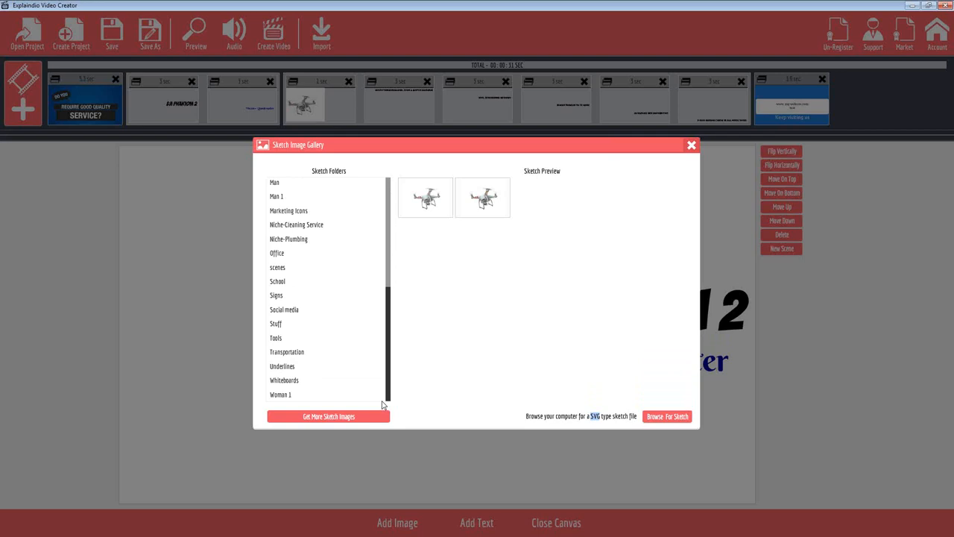
click(285, 353)
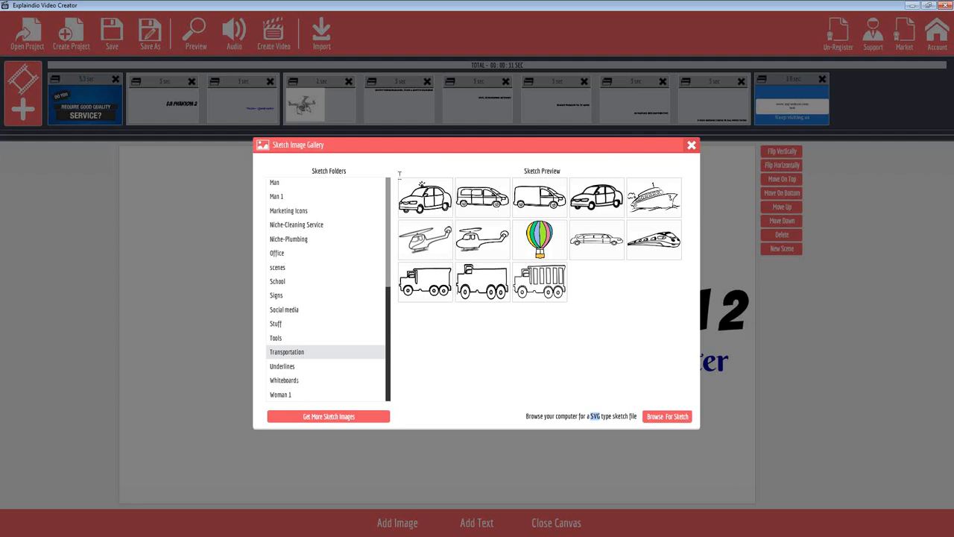
click(283, 381)
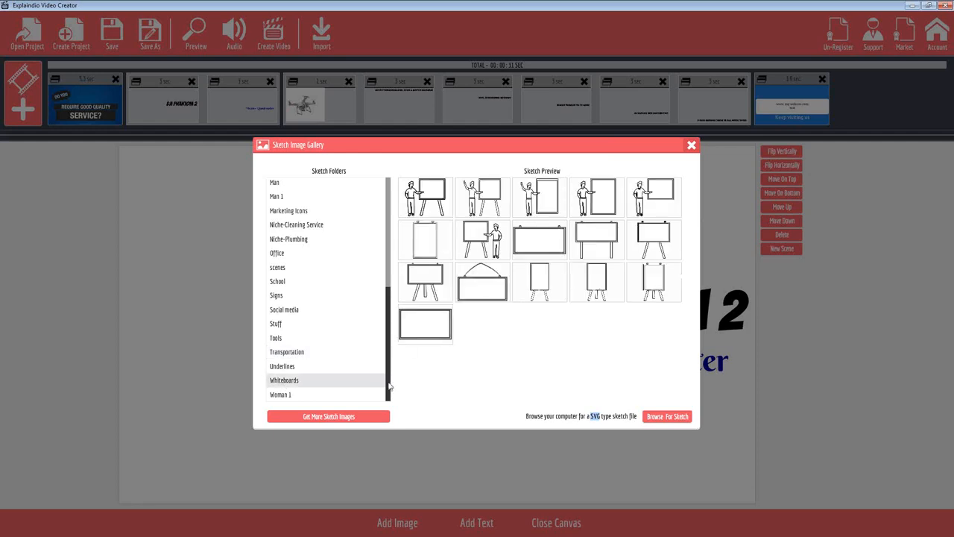
drag(389, 385, 384, 233)
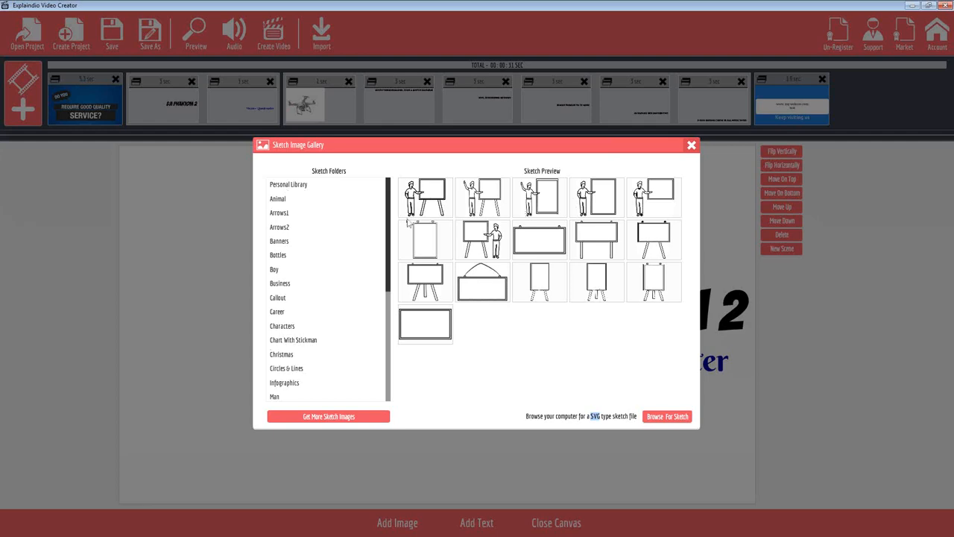
Add the first drone image from the Personal Library and move it to the left half of the canvas
click(282, 187)
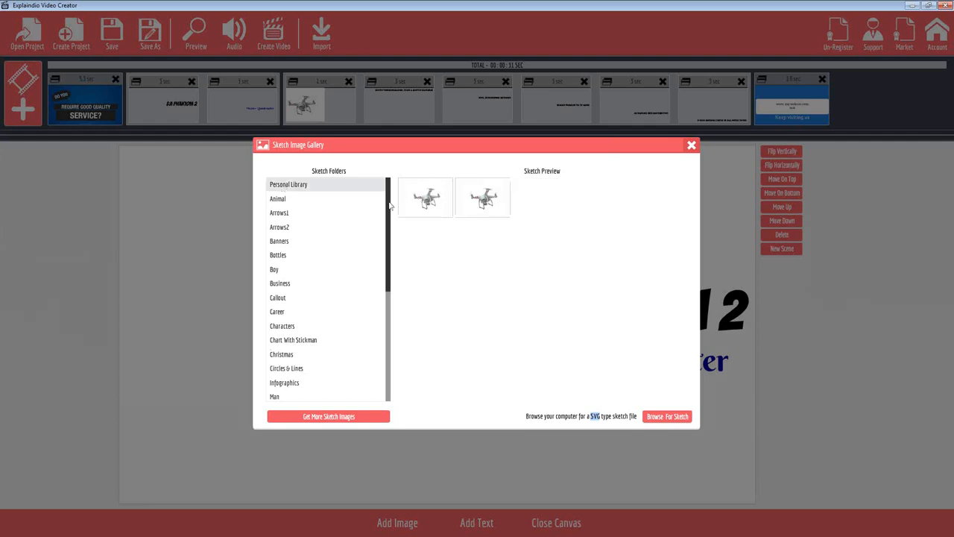
click(430, 209)
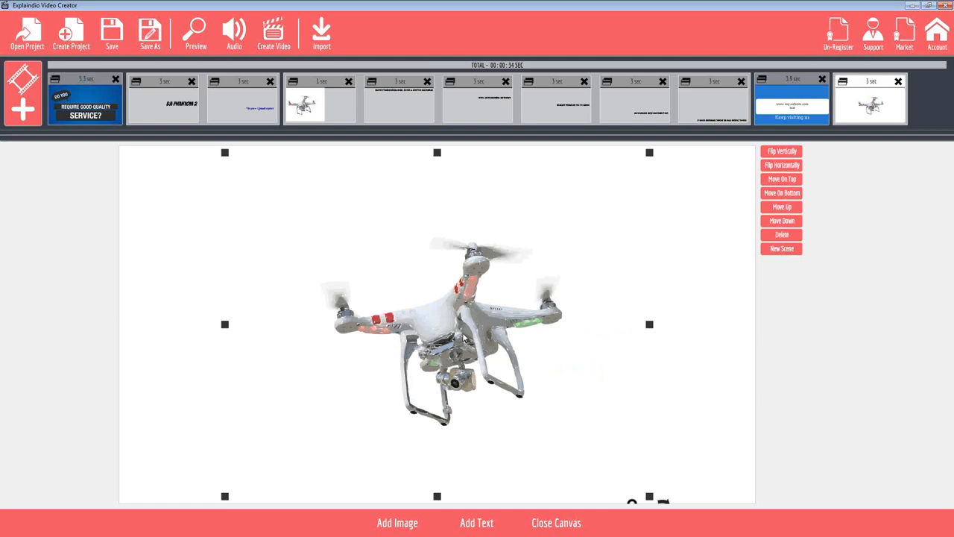
drag(464, 338, 270, 317)
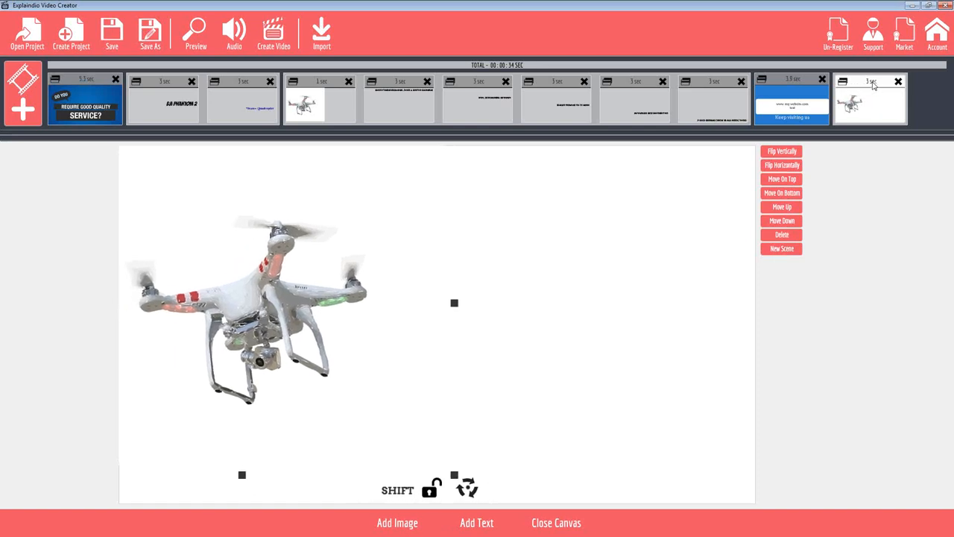
Place the new drone slide directly after the opening slide and shift its drone slightly down before closing the canvas
drag(643, 88, 216, 86)
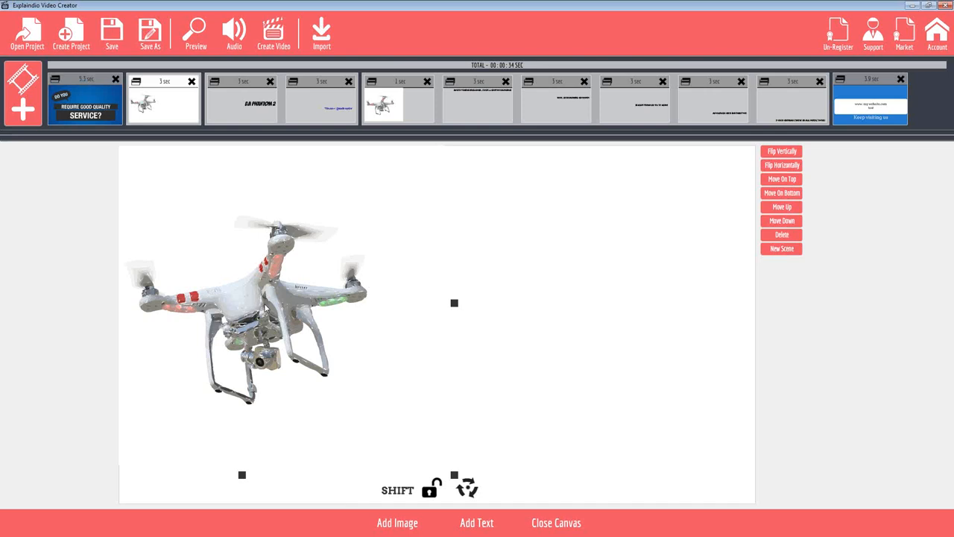
mouse_move(265, 307)
mouse_down()
mouse_move(352, 283)
mouse_move(256, 330)
mouse_move(265, 320)
mouse_up()
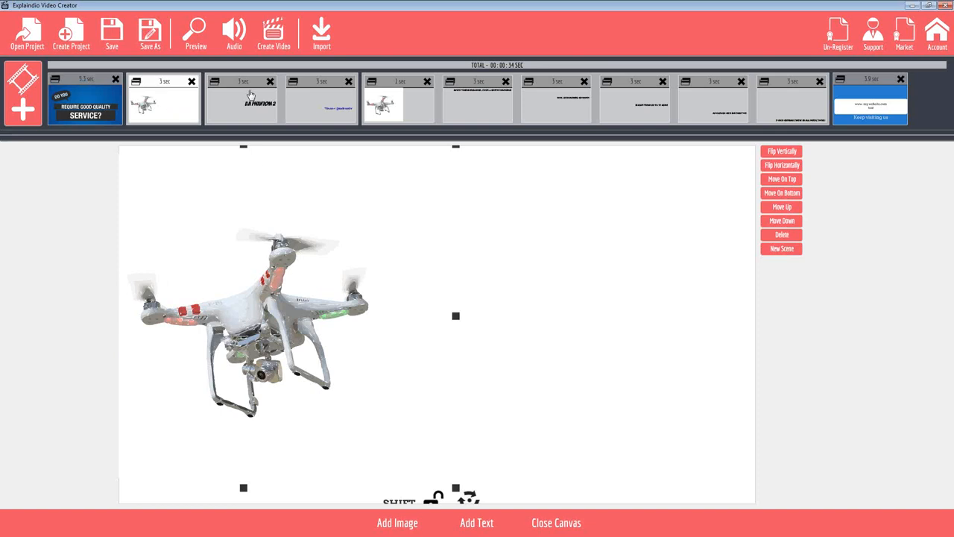
drag(161, 85, 304, 85)
drag(190, 82, 138, 86)
click(551, 526)
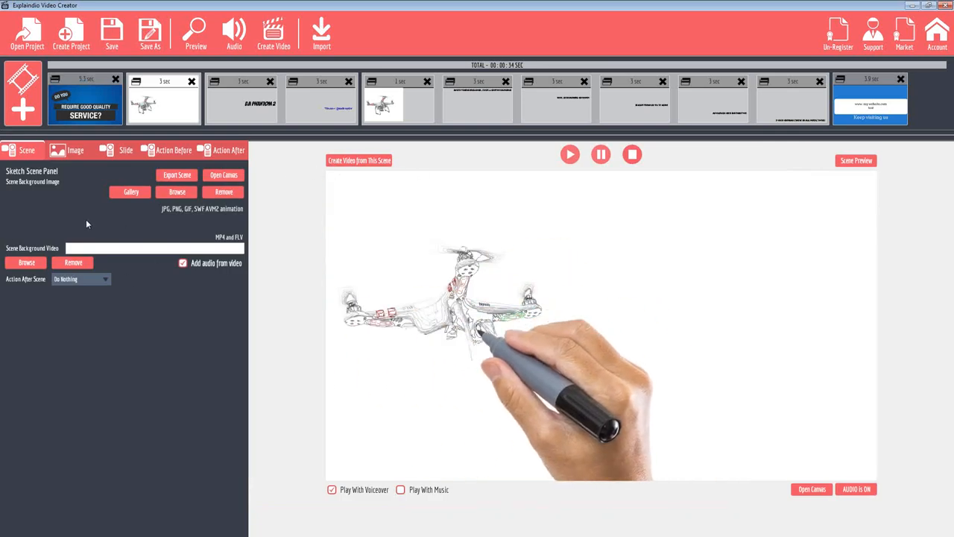
Turn on Draw on previous slide for the DJI Phantom 2 title slide, combining it with the drone slide's scene
click(242, 83)
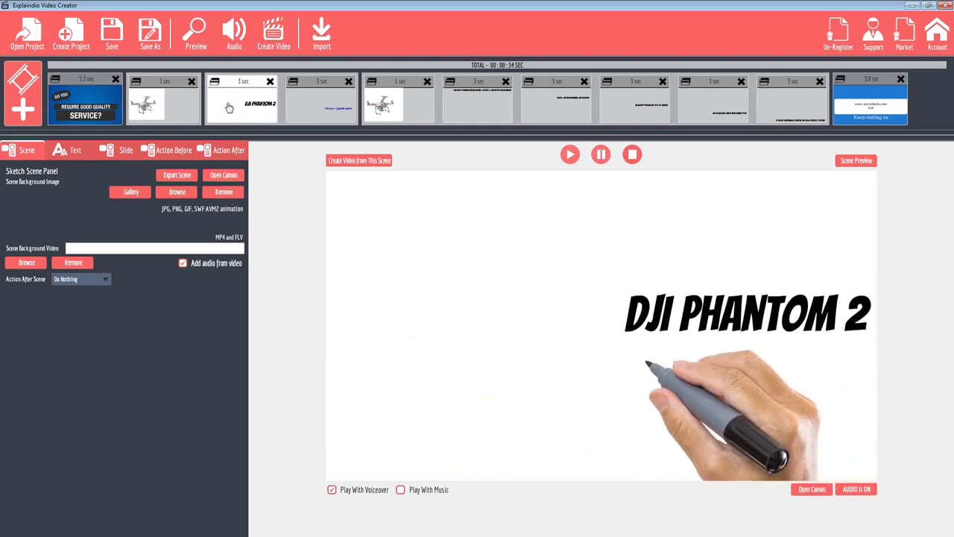
click(121, 152)
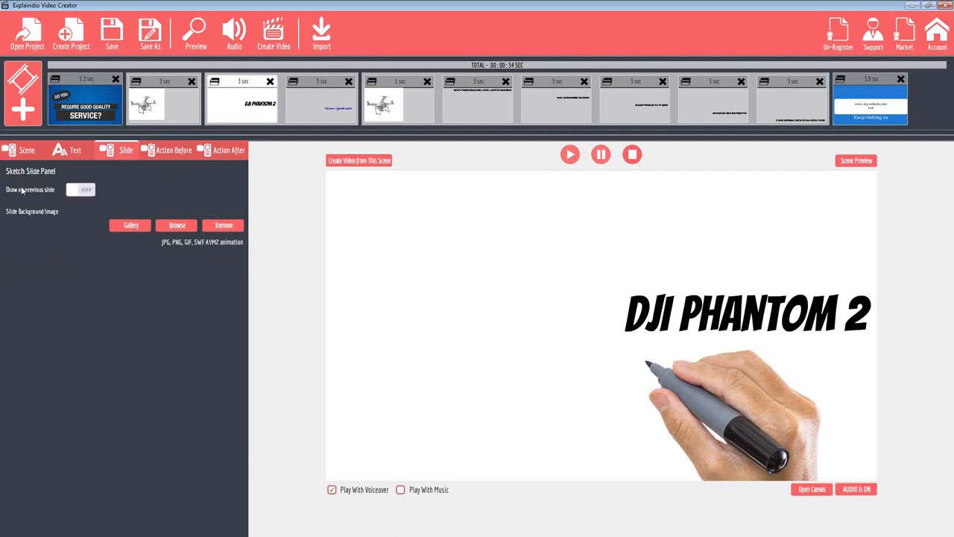
click(82, 190)
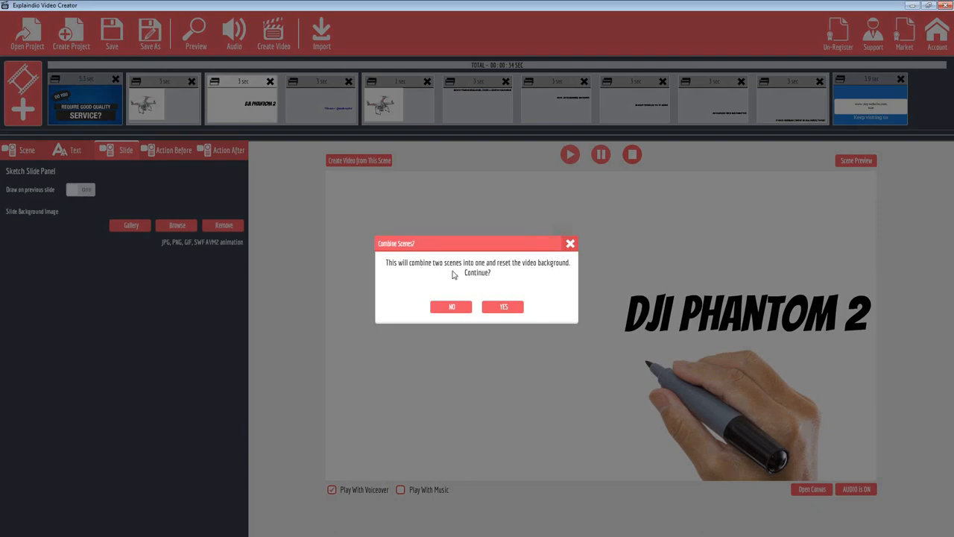
click(504, 308)
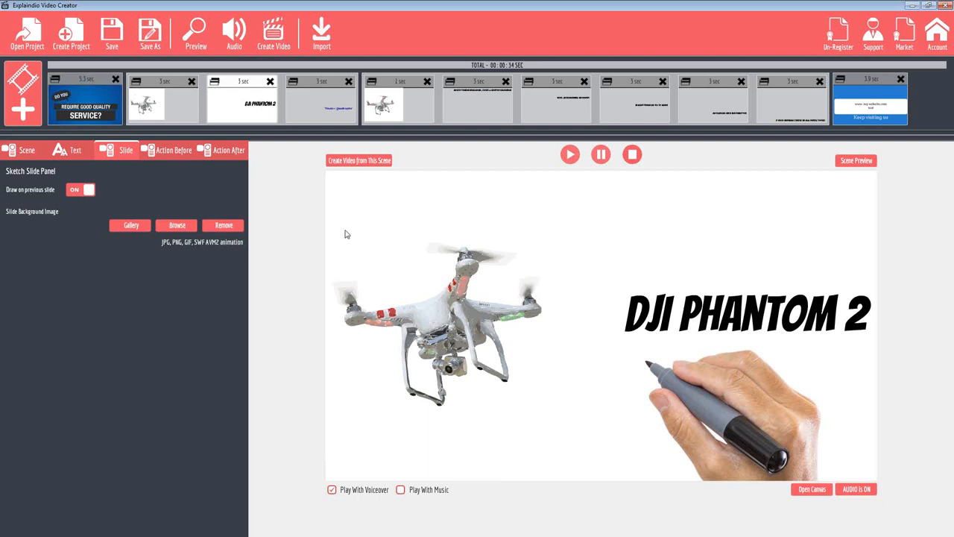
Preview the combined drone scene from its first slide, then close the preview
click(158, 87)
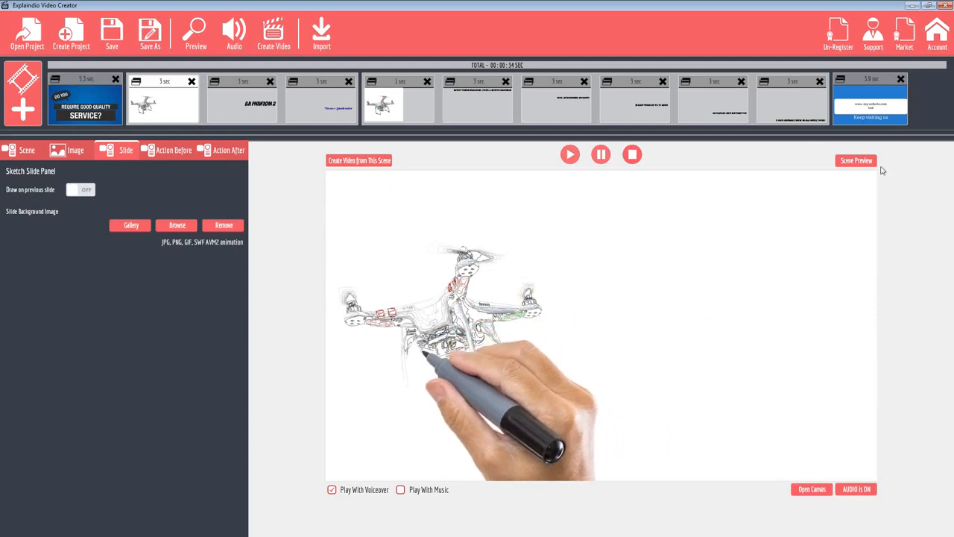
click(857, 161)
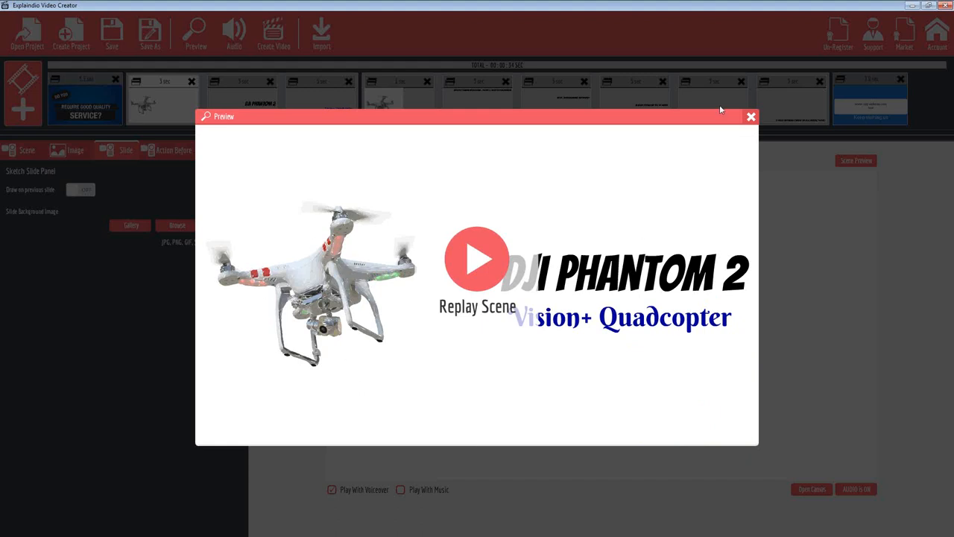
click(752, 117)
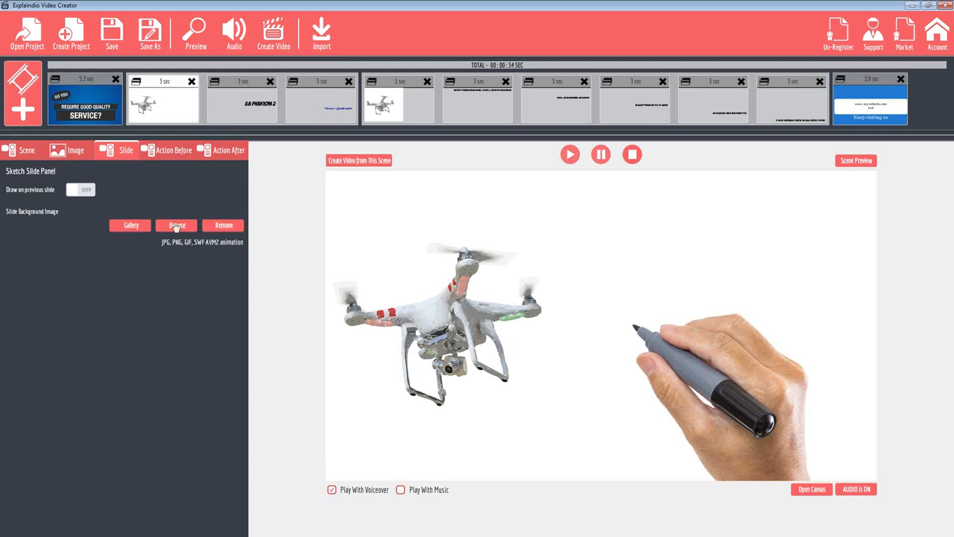
Set the drone slide's sketch-by-hand action duration to 24 seconds
click(165, 151)
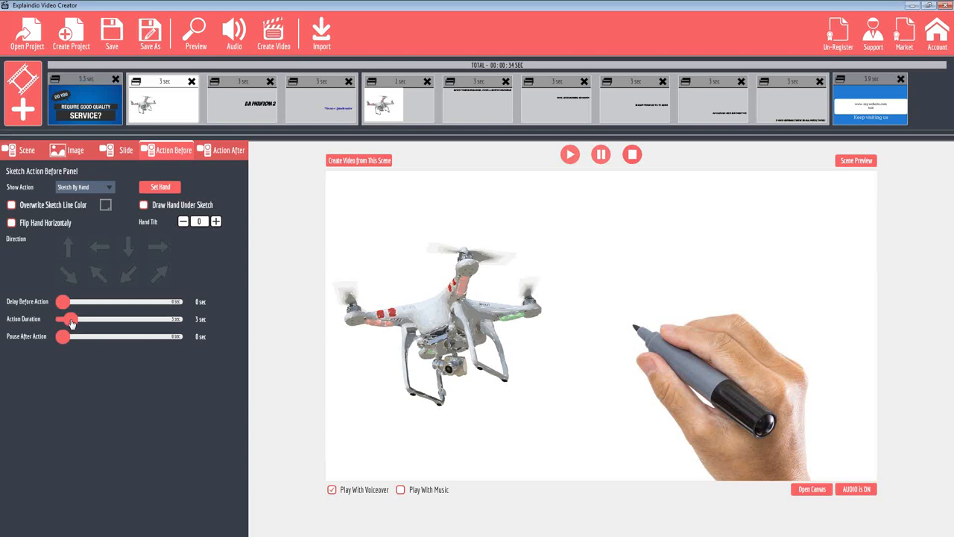
drag(71, 322, 153, 326)
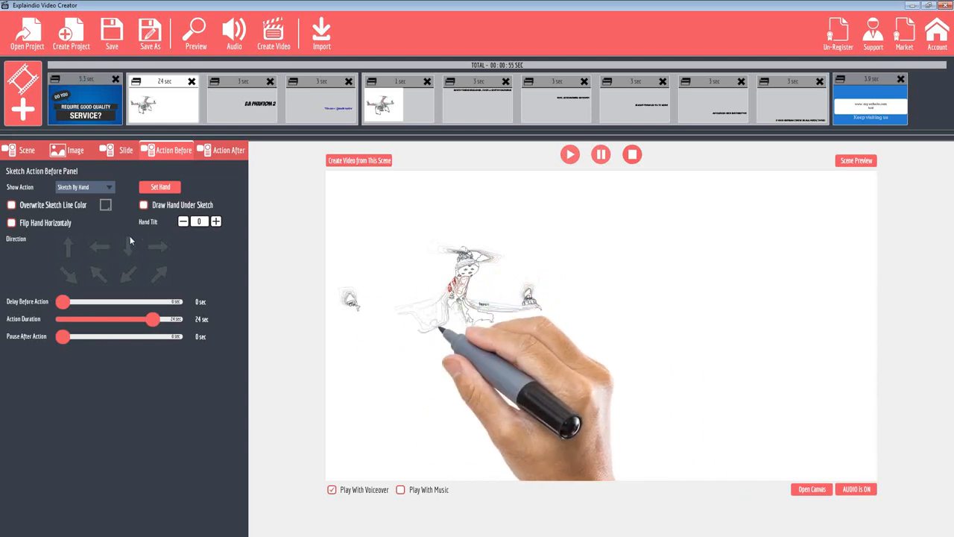
Try the Nothing, Sketch and Fade In show actions on the first drone slide
click(103, 187)
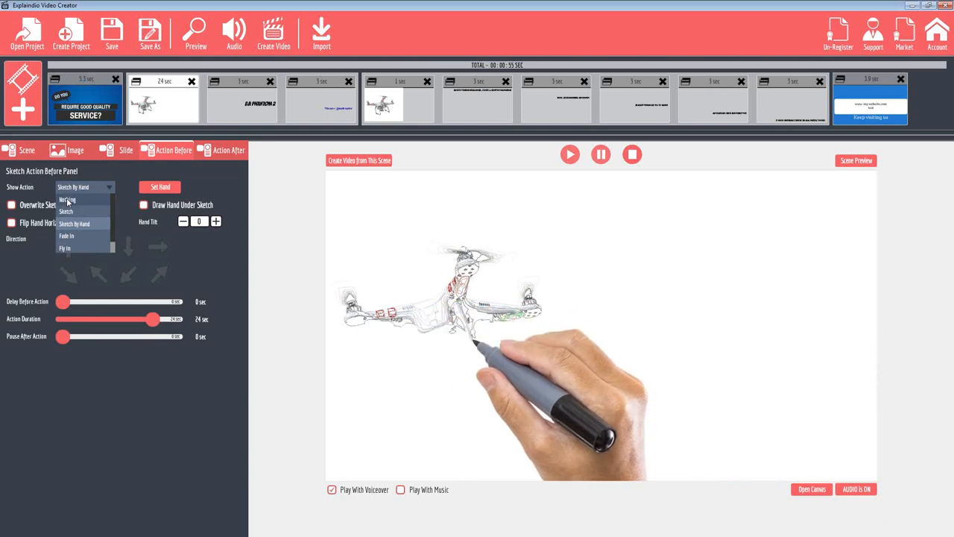
click(67, 200)
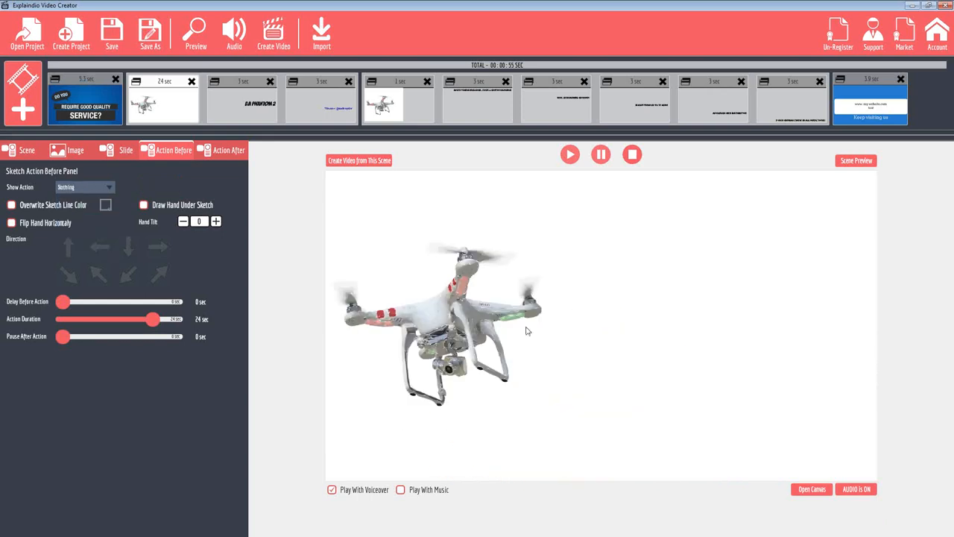
click(107, 187)
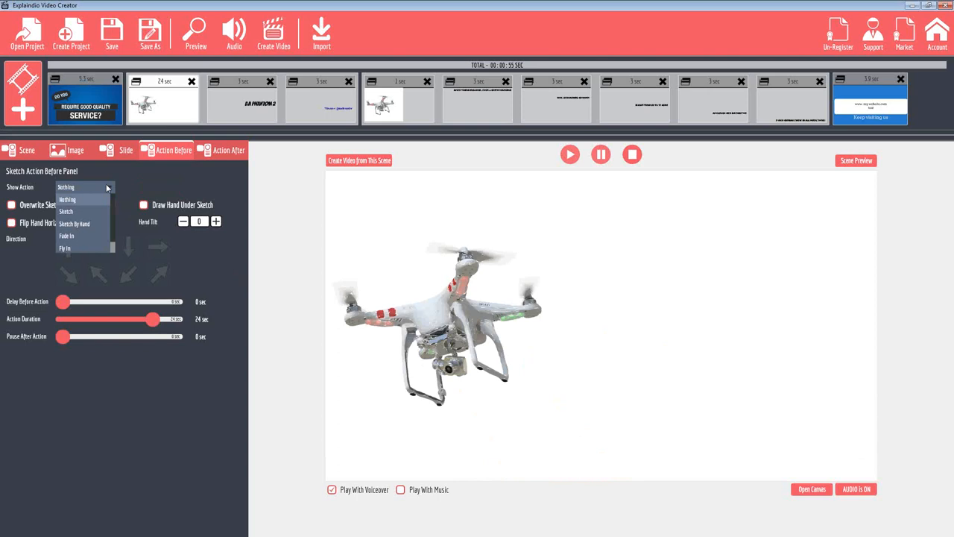
click(72, 213)
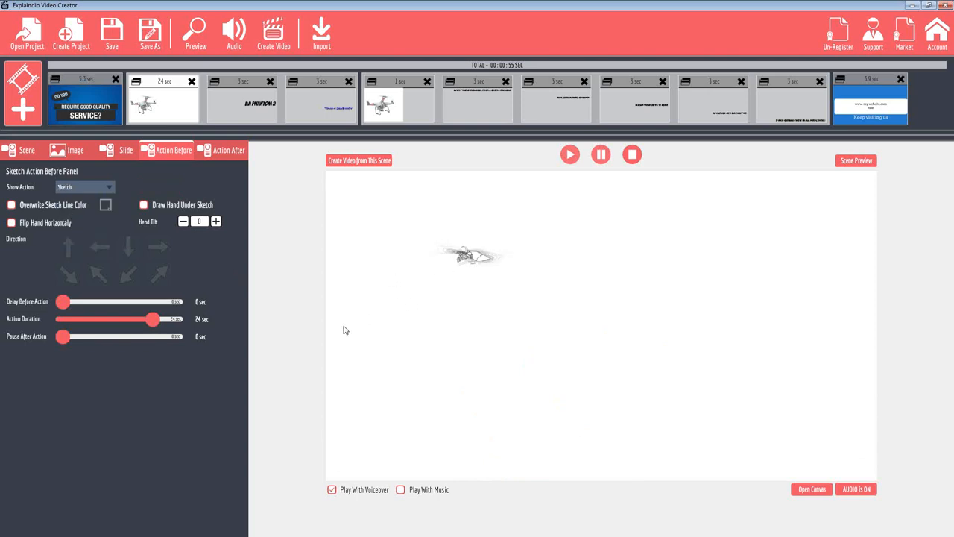
click(99, 188)
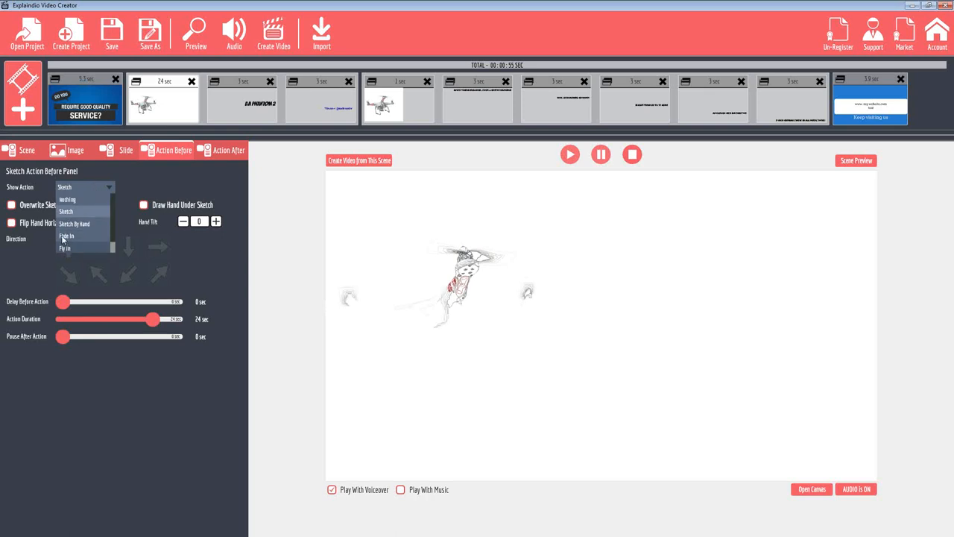
click(65, 236)
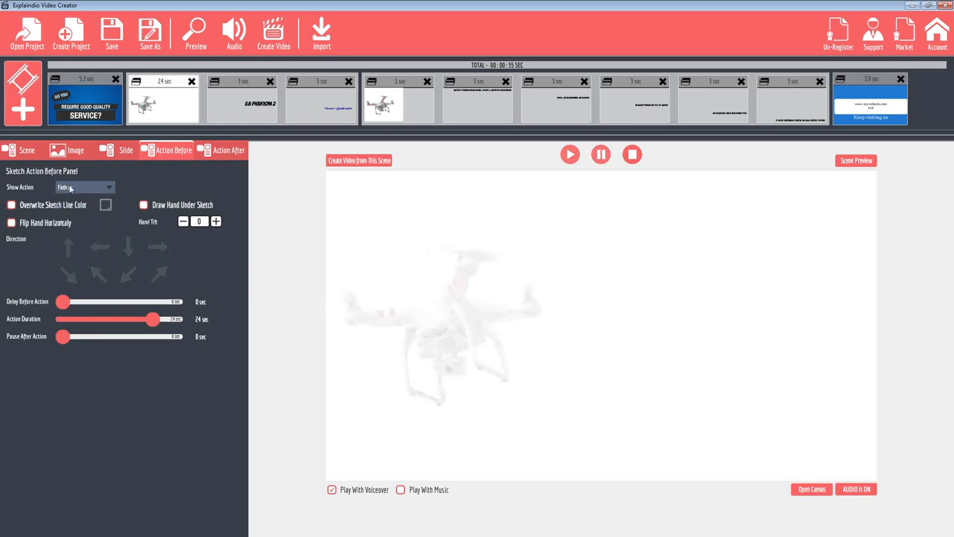
Set the first drone slide's show action to Fly In, with a rightward direction and an action duration of 4 seconds
click(71, 189)
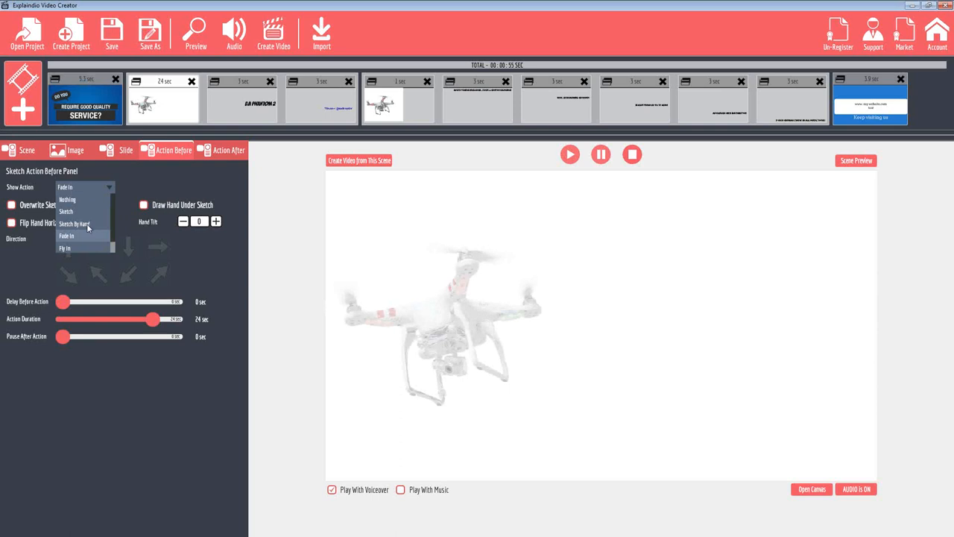
click(66, 248)
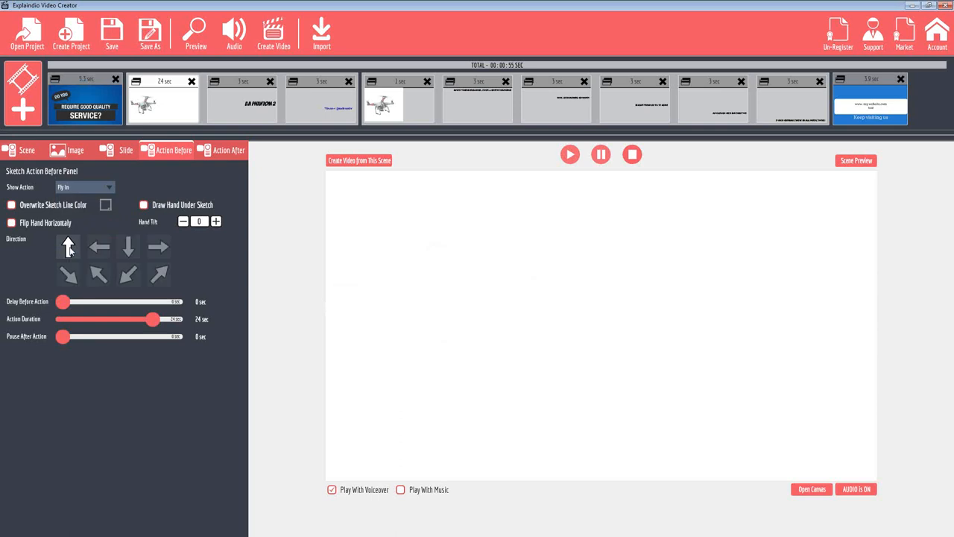
click(159, 247)
drag(153, 319, 75, 321)
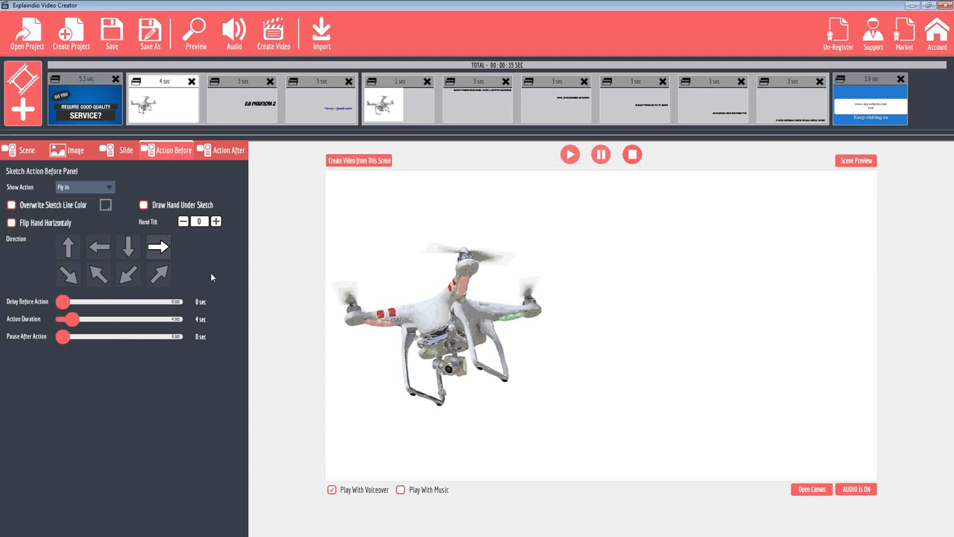
Try the Fly In By Hand show action on the first drone slide
click(85, 188)
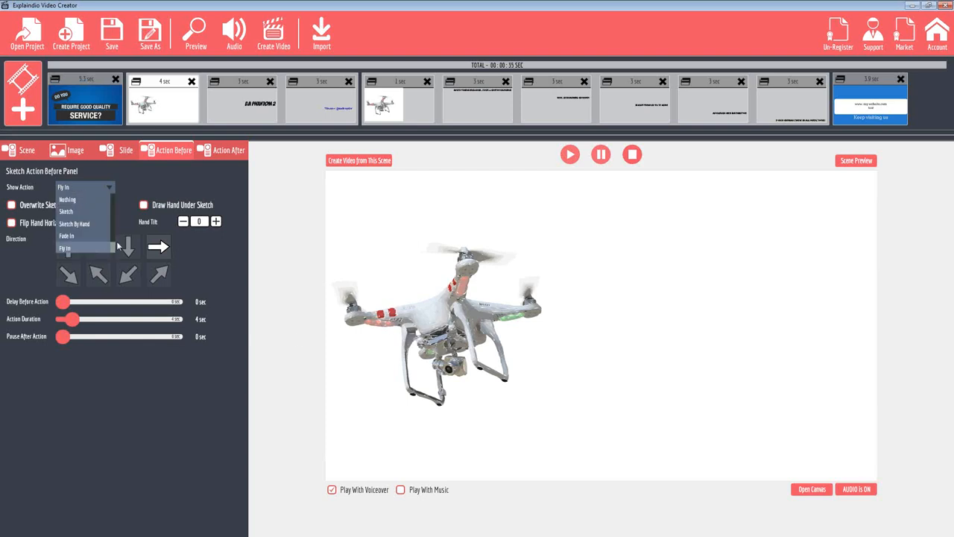
scroll(115, 237, down, 1)
click(116, 189)
click(82, 185)
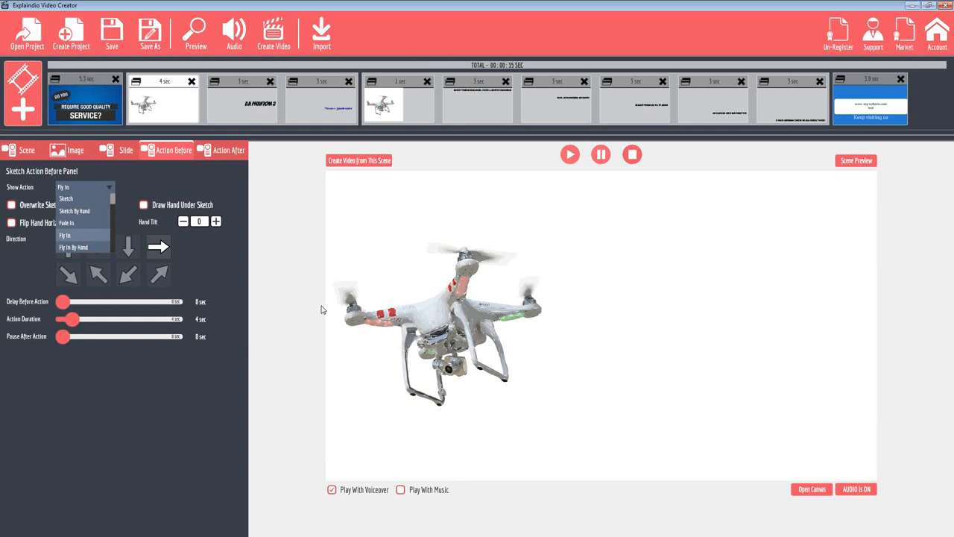
click(72, 247)
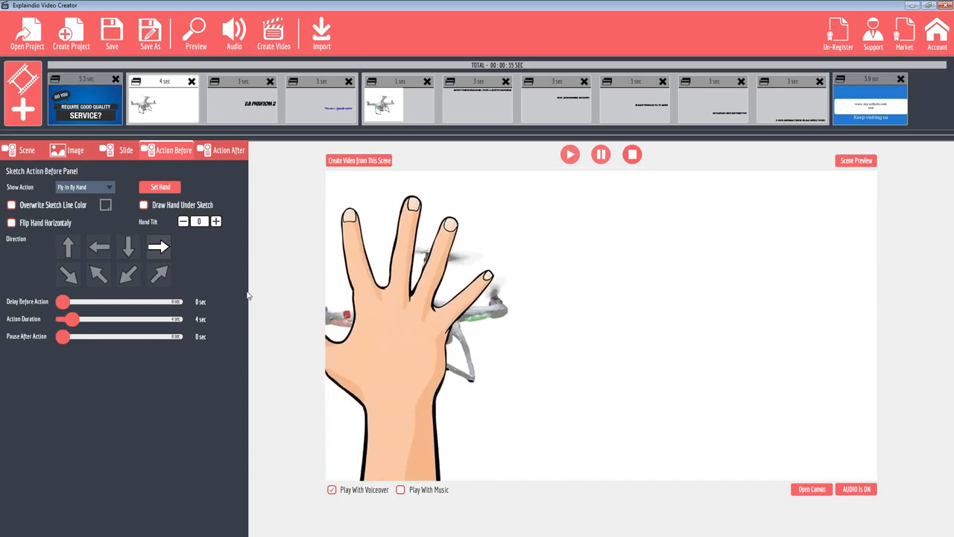
Set the first drone slide's show action to Sketch By Hand, using the hand with the orange pencil from the Pen Gallery
click(88, 186)
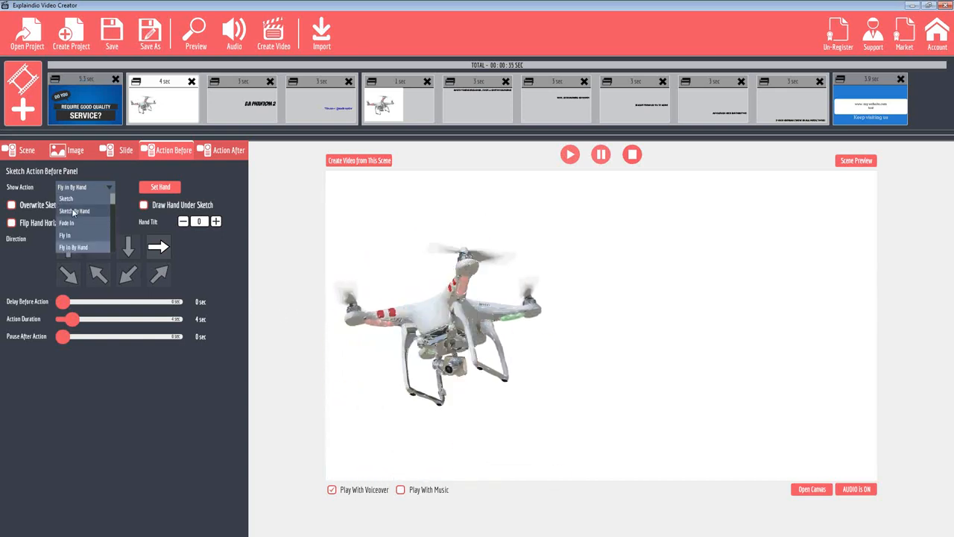
click(73, 212)
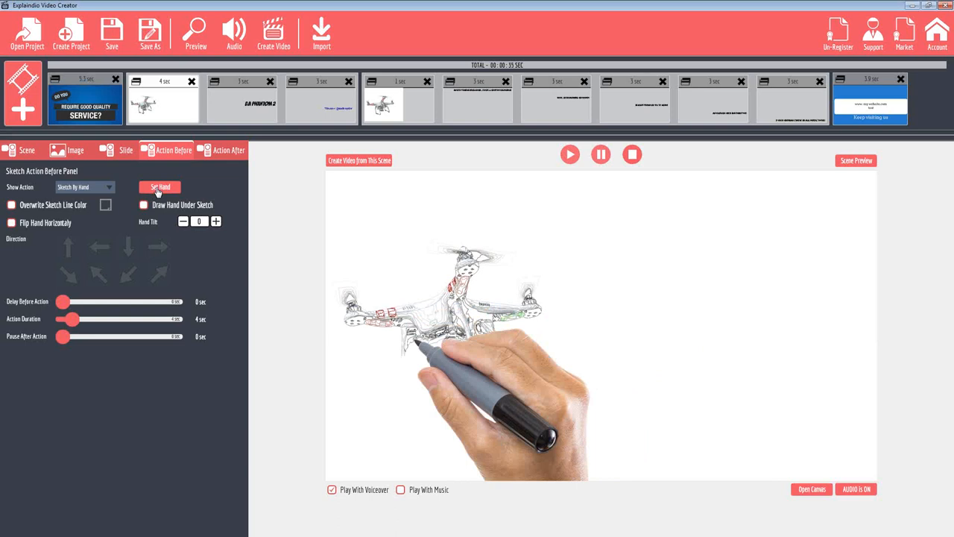
click(156, 188)
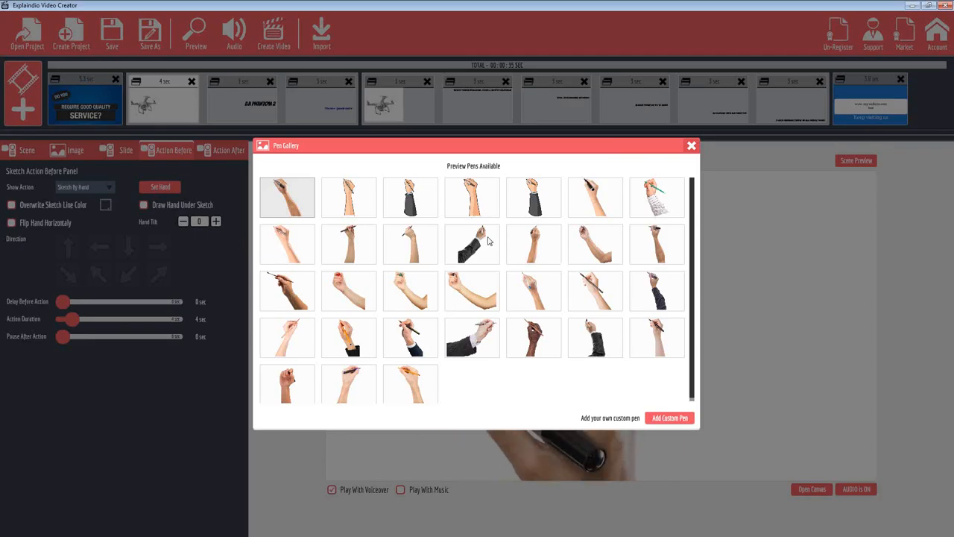
click(412, 385)
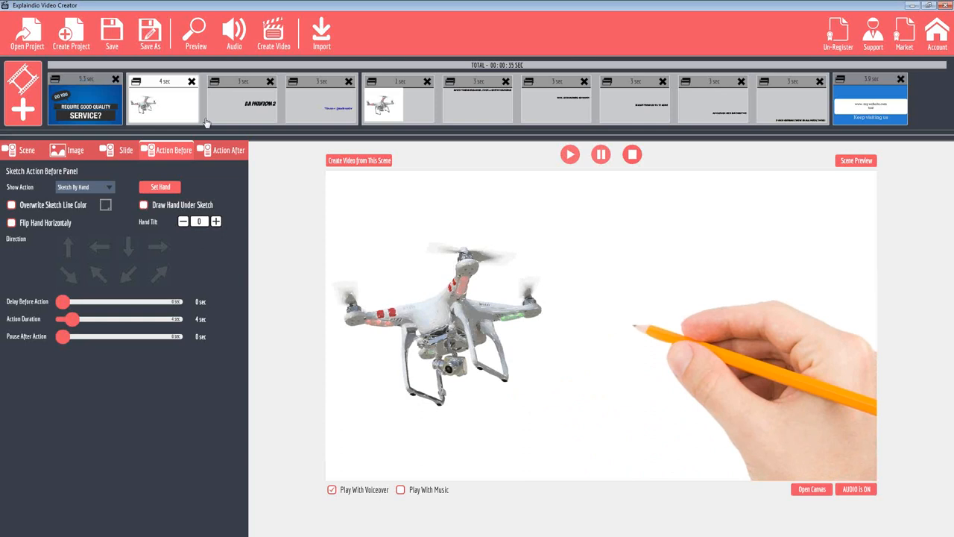
Turn on Draw Hand Under Sketch for the DJI Phantom 2 title slide and choose the front-facing hand with a black pen
click(144, 207)
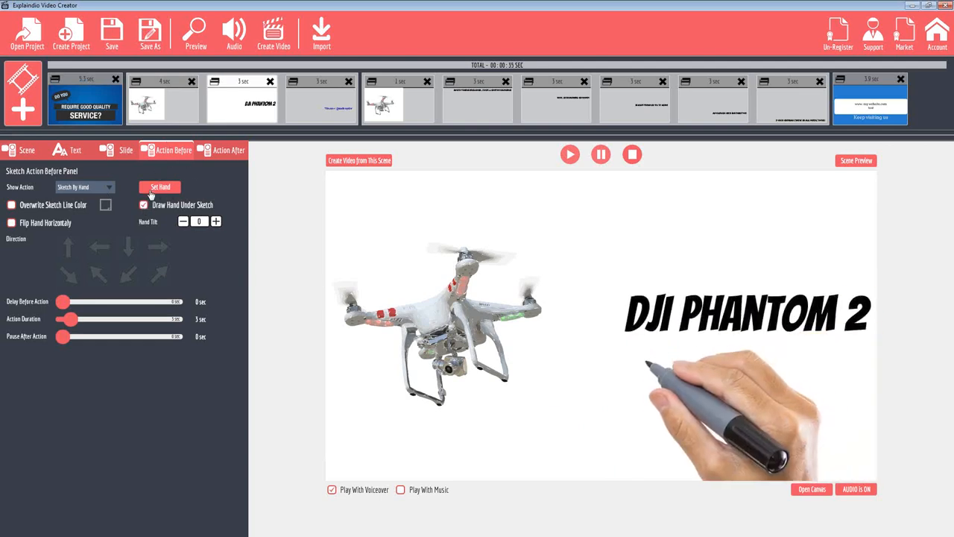
click(155, 186)
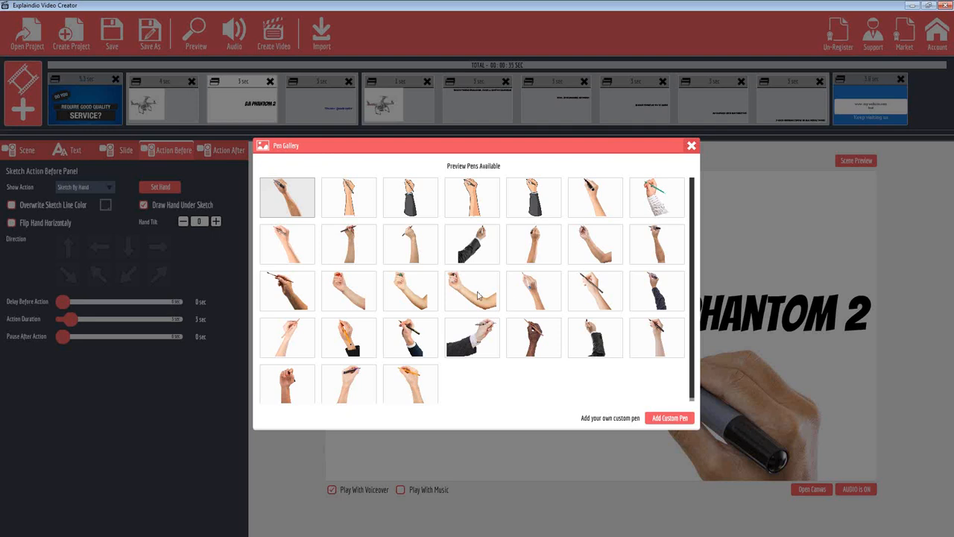
click(289, 387)
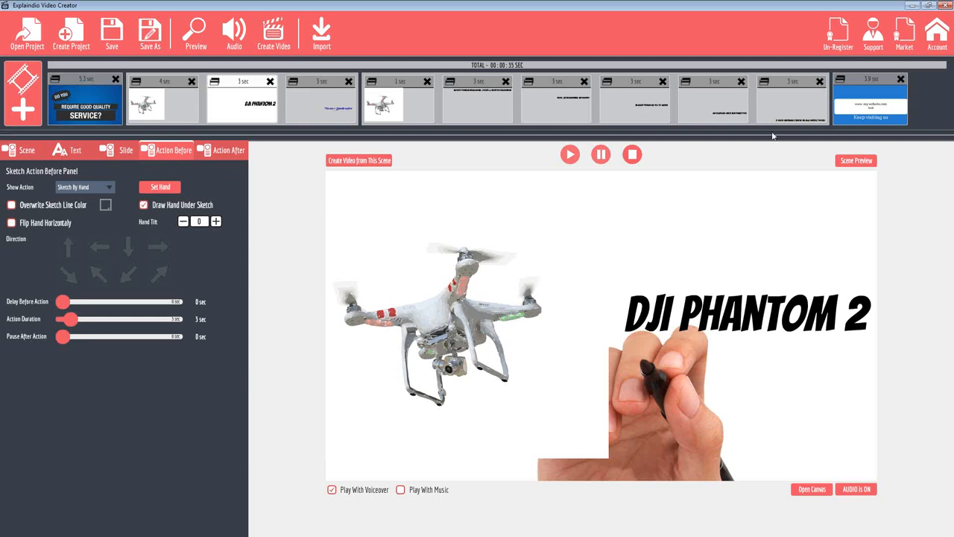
Preview the DJI Phantom 2 title scene, then preview the video with the second drone slide selected, closing each preview
click(854, 163)
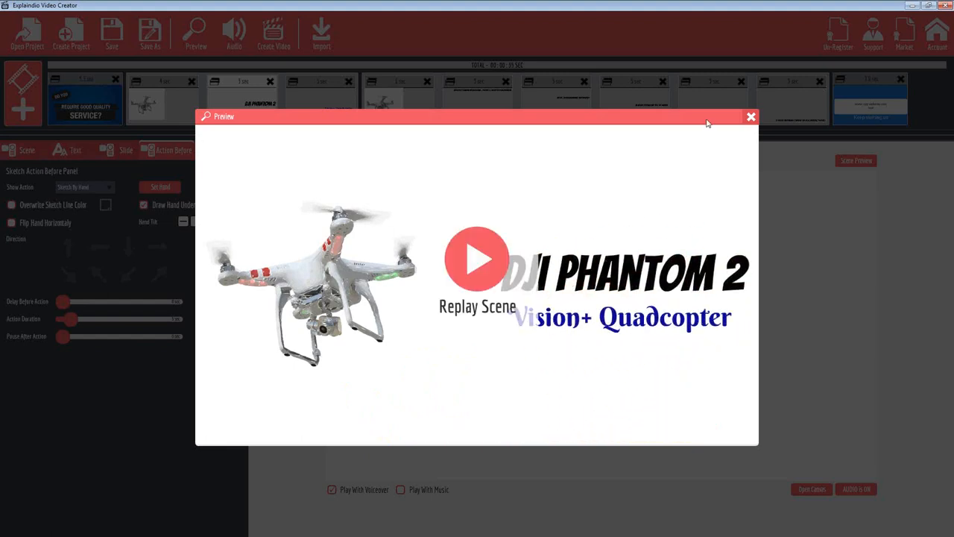
click(750, 117)
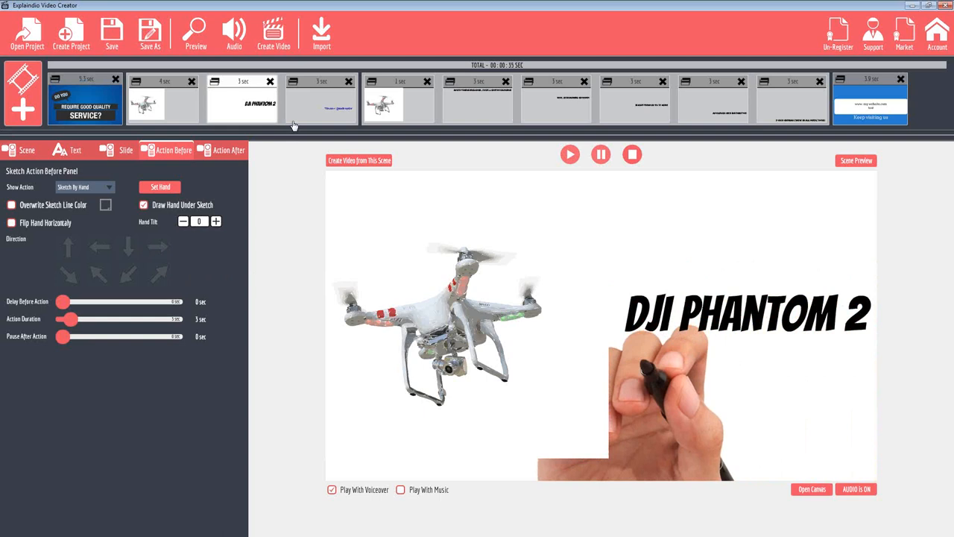
click(401, 84)
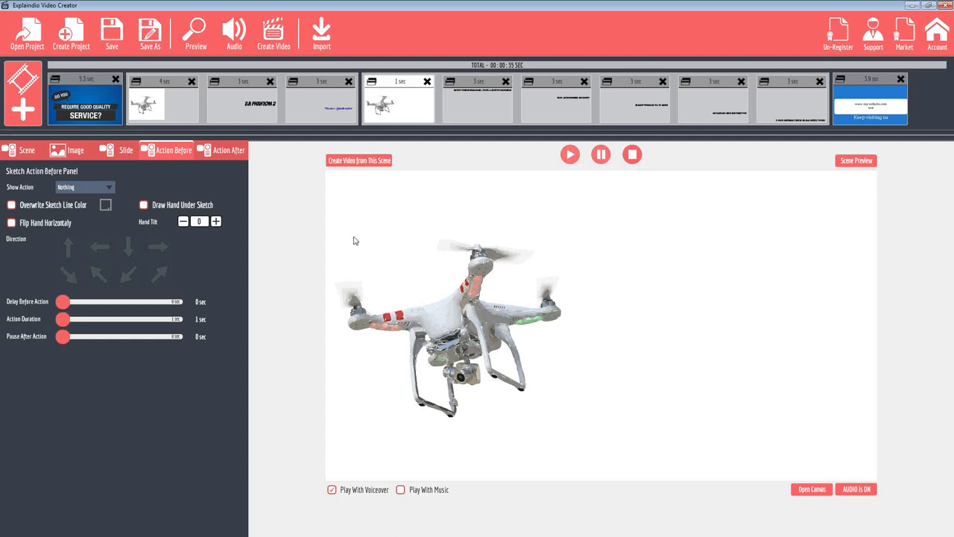
click(197, 31)
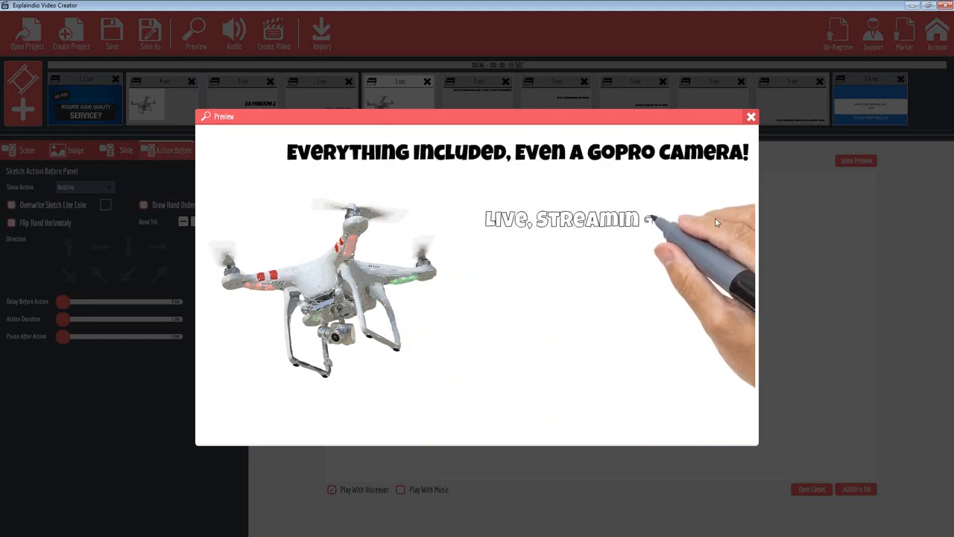
click(750, 117)
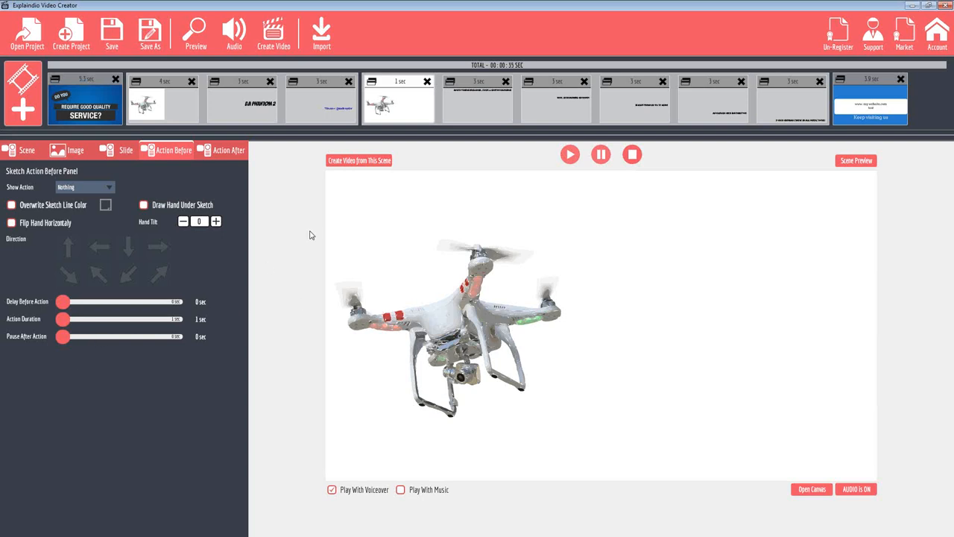
Check the second drone slide's show action options, then preview the feature scene from the "Everything Included, Even a GoPro Camera!" slide
click(110, 189)
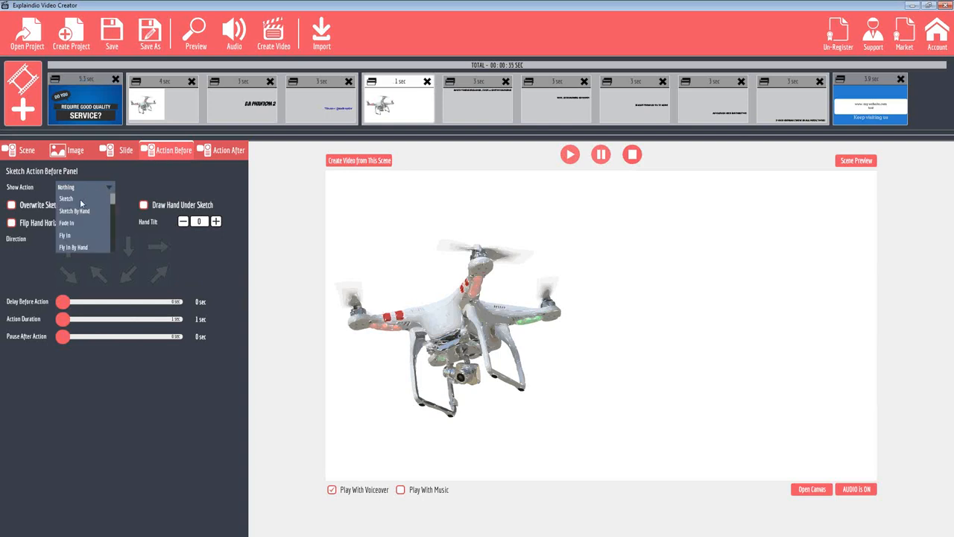
click(123, 180)
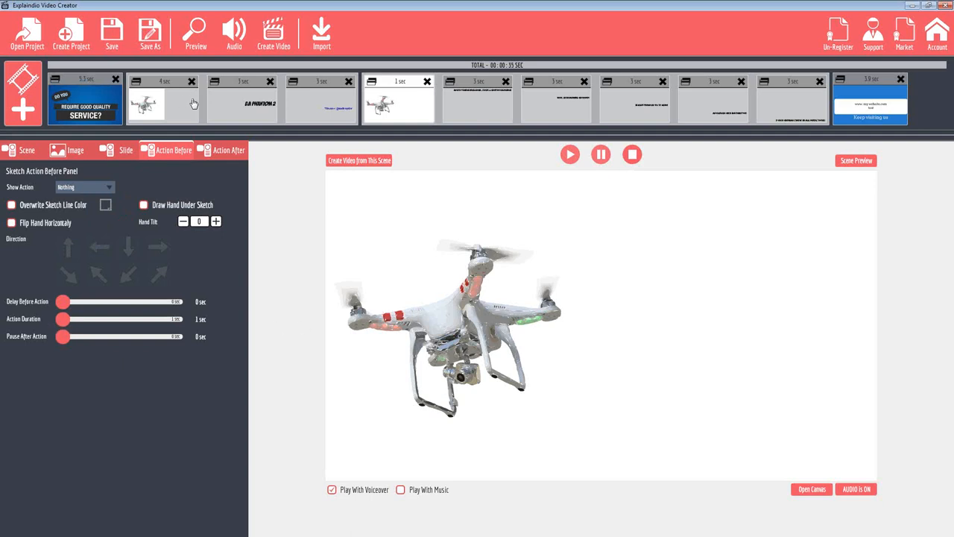
click(477, 86)
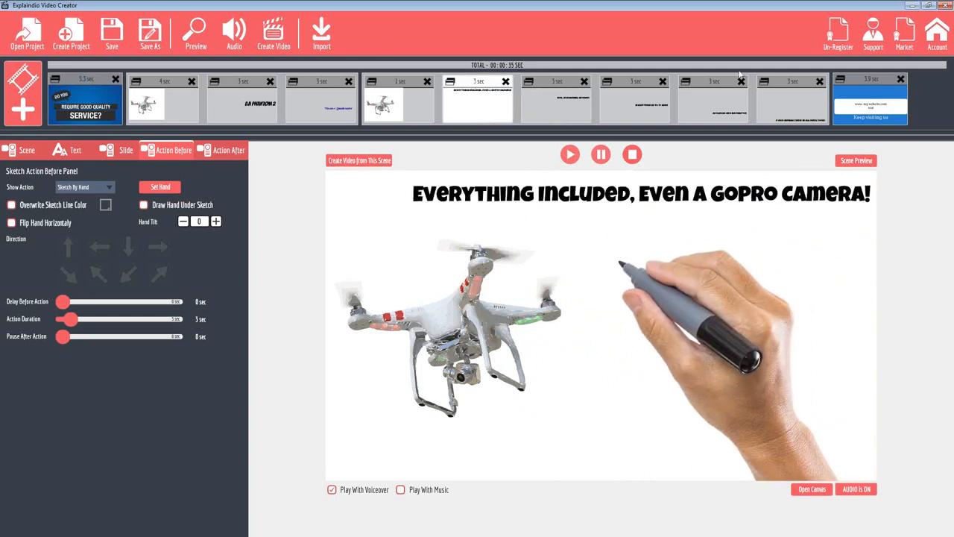
click(853, 161)
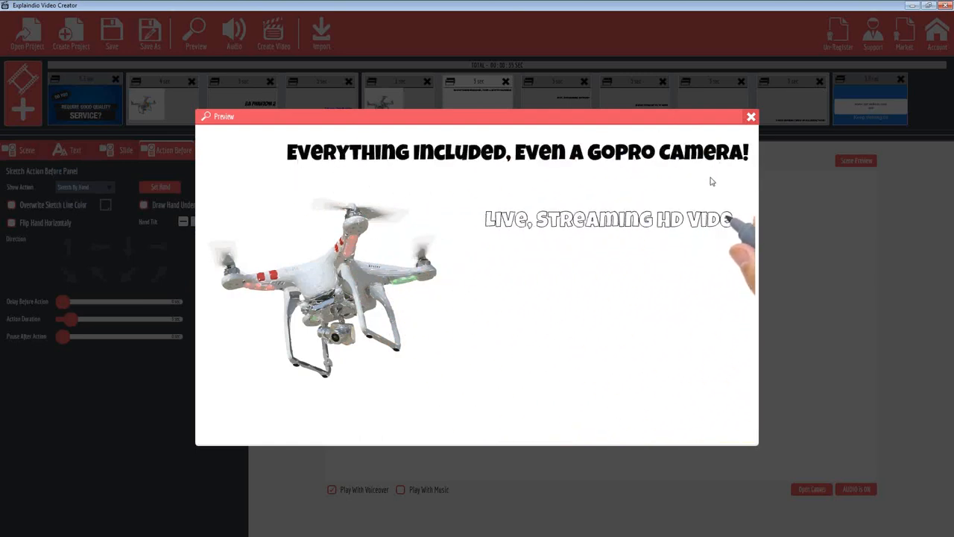
click(751, 118)
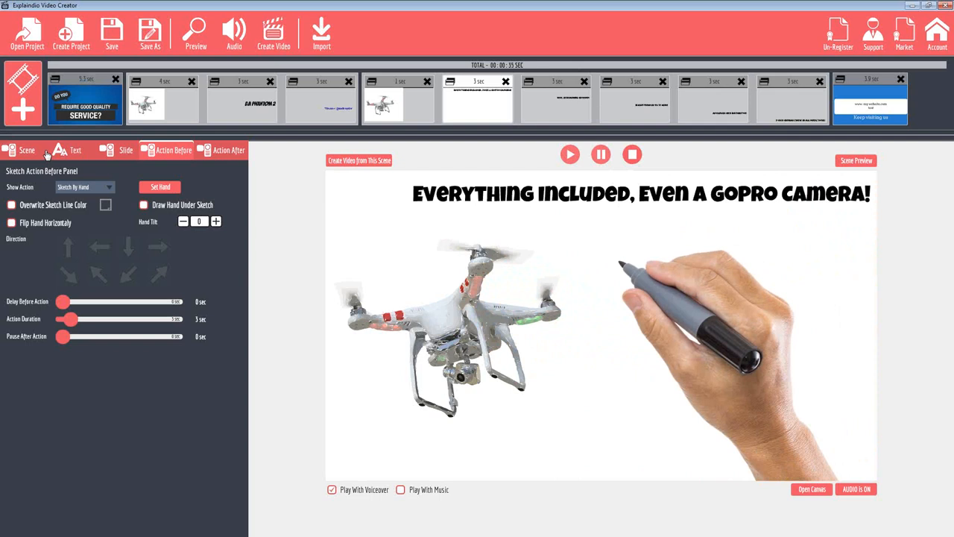
Examine the text settings of the "Everything Included" and "Live, Streaming HD Video" slides
click(70, 151)
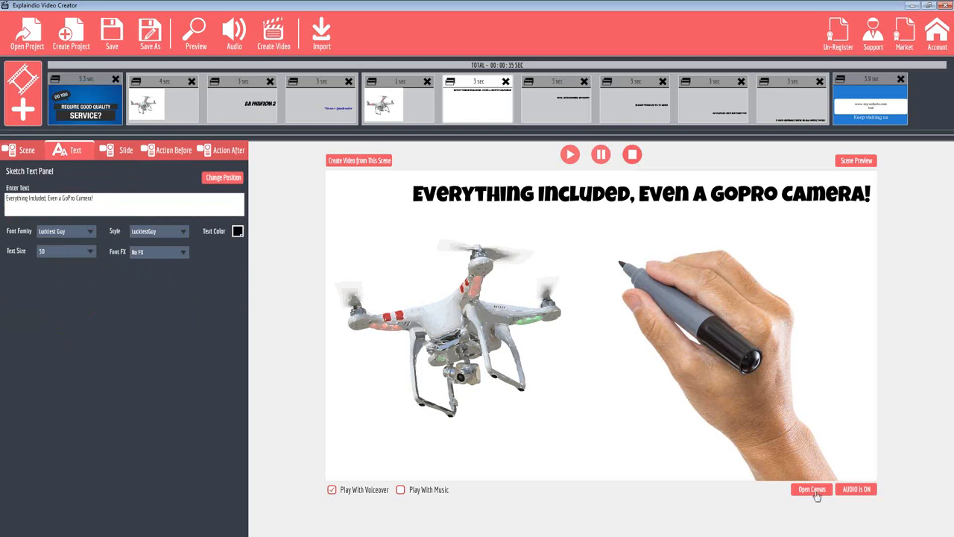
click(555, 83)
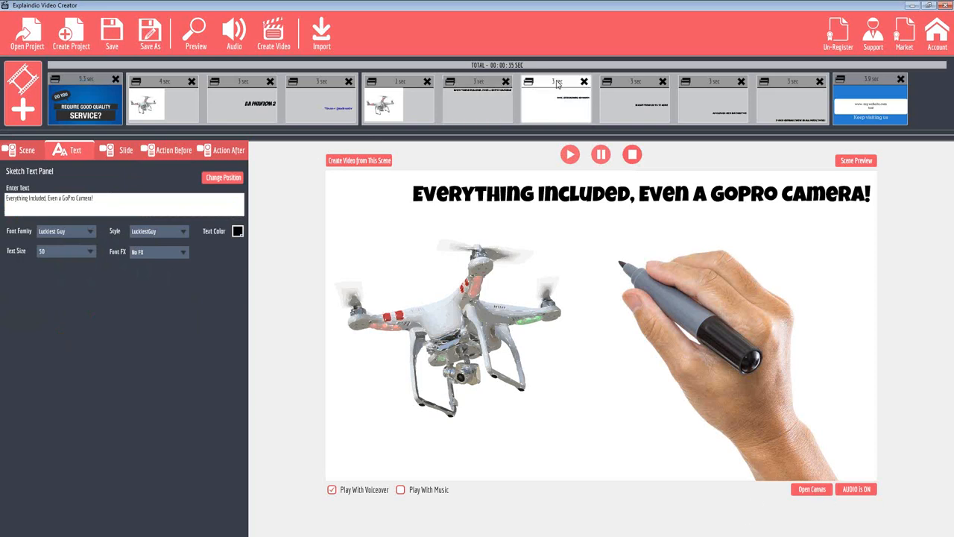
click(477, 84)
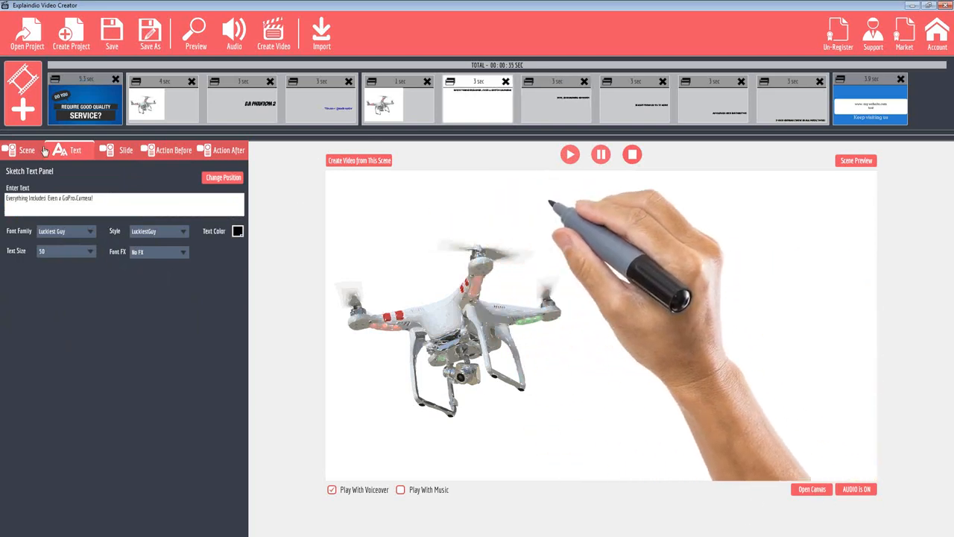
drag(106, 197, 6, 199)
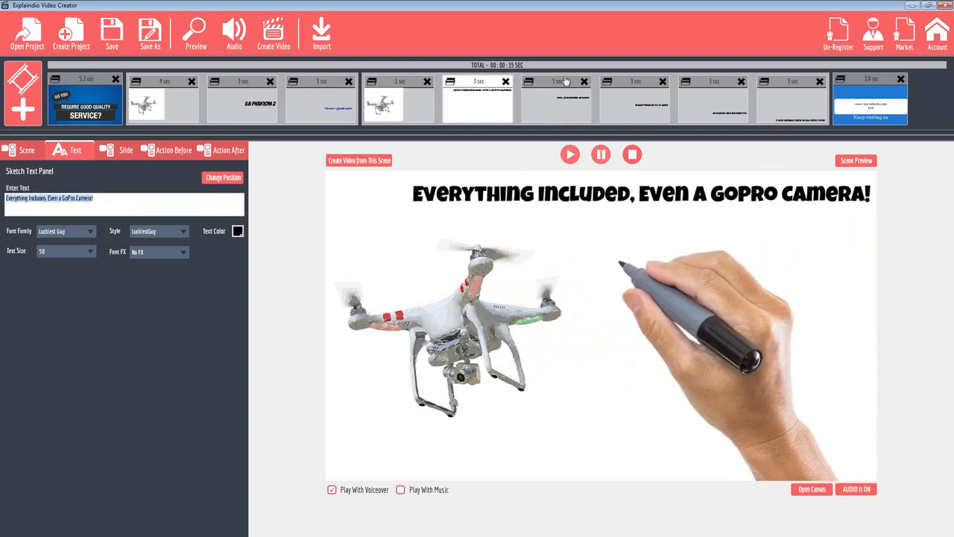
Replace the feature scene's drone image with the first drone from the Personal Library and move it to the left half of the canvas
click(403, 101)
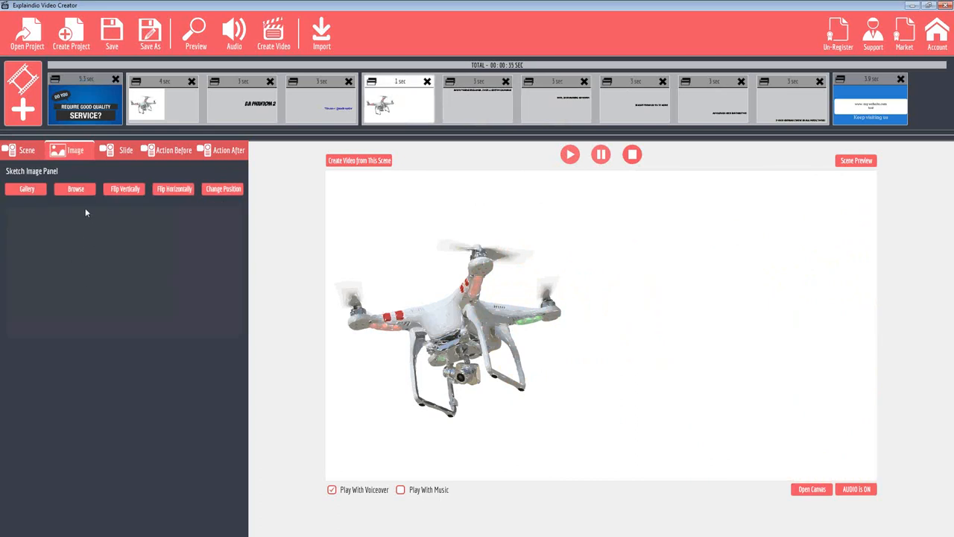
click(76, 191)
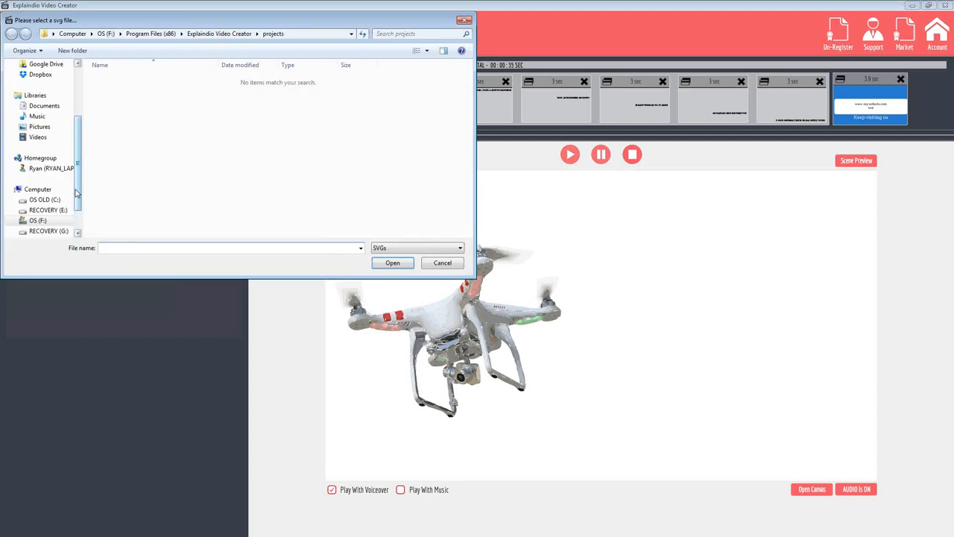
click(442, 265)
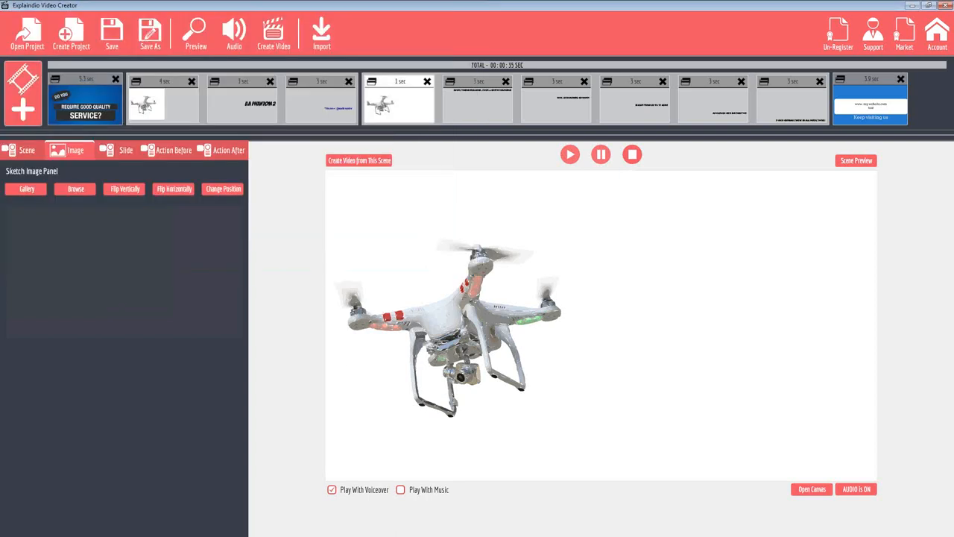
click(27, 190)
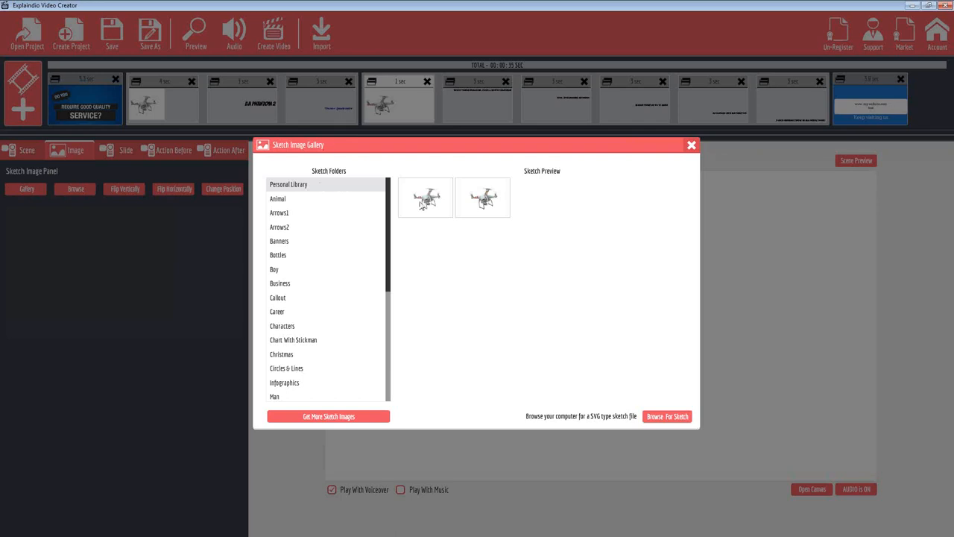
click(423, 205)
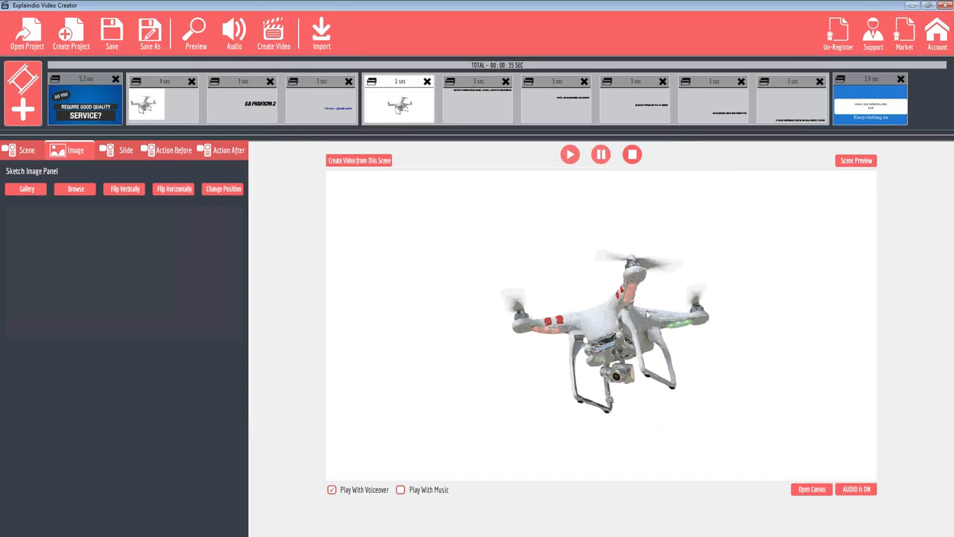
click(225, 190)
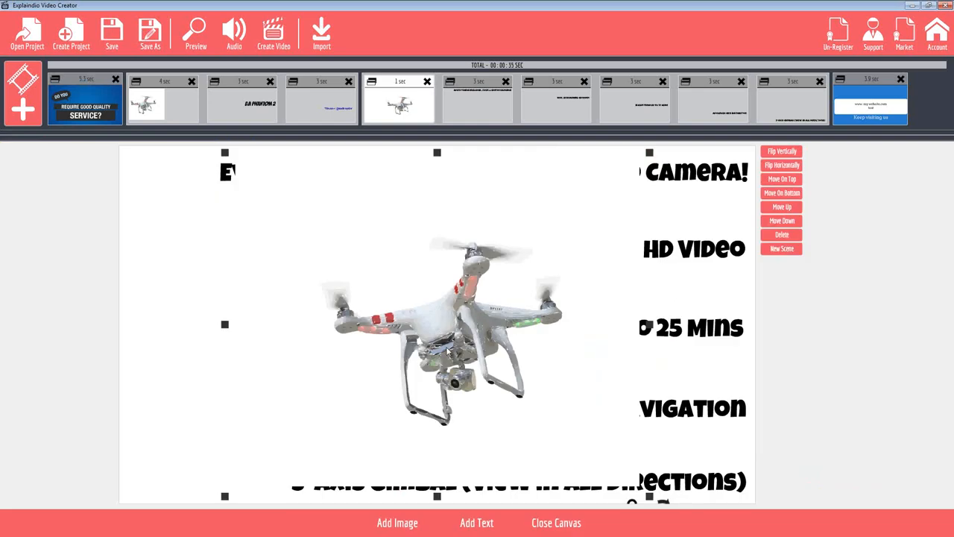
drag(450, 347, 259, 336)
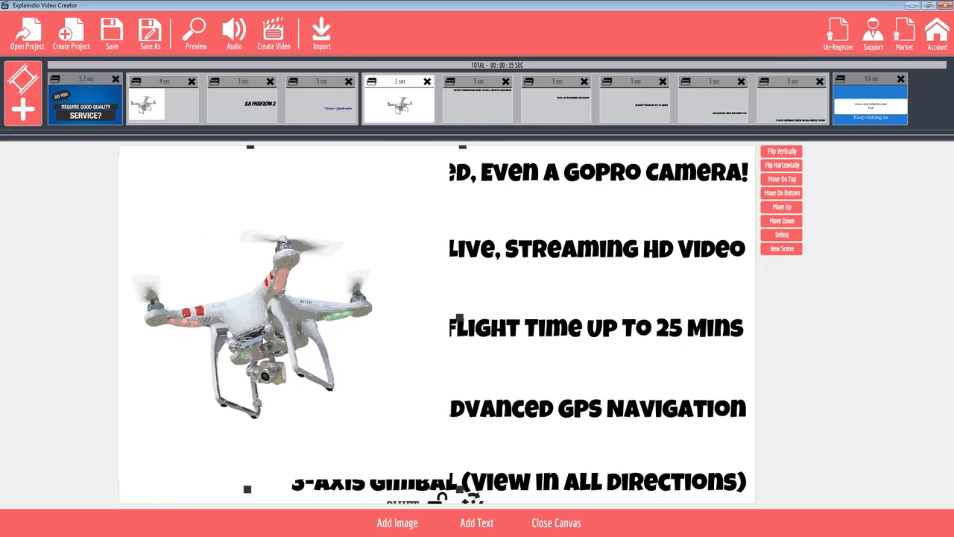
click(557, 523)
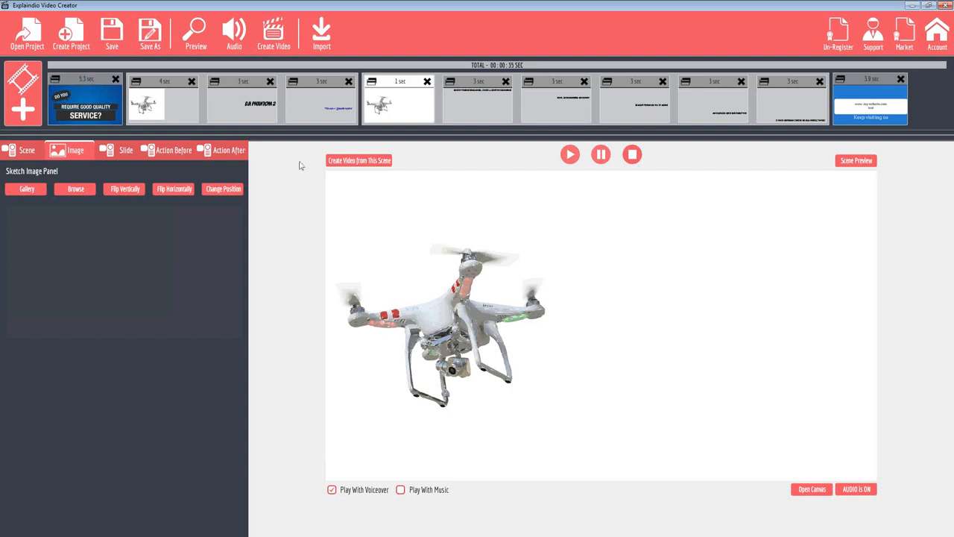
Try adding a default text sketch between the "Live, Streaming HD Video" and "Flight Time" lines, and delete its slide
click(481, 93)
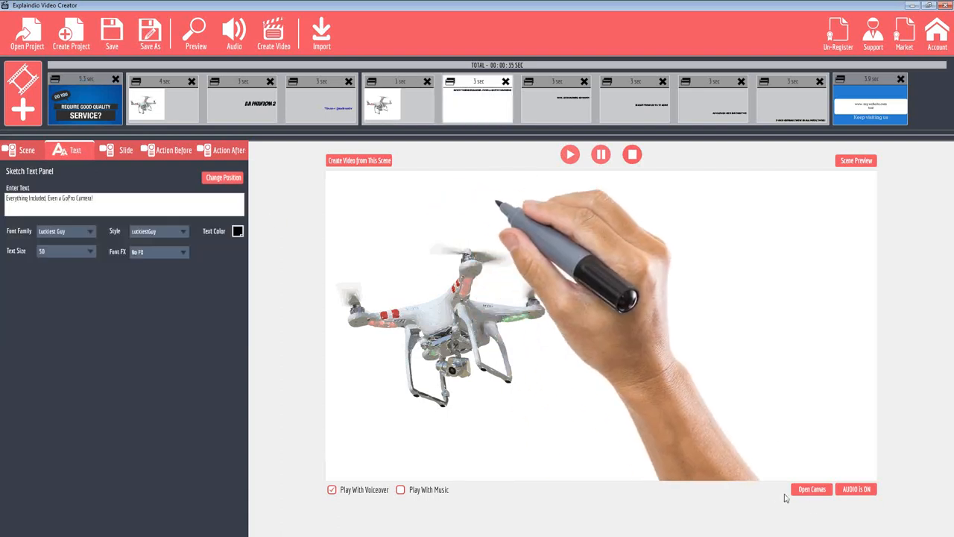
click(807, 492)
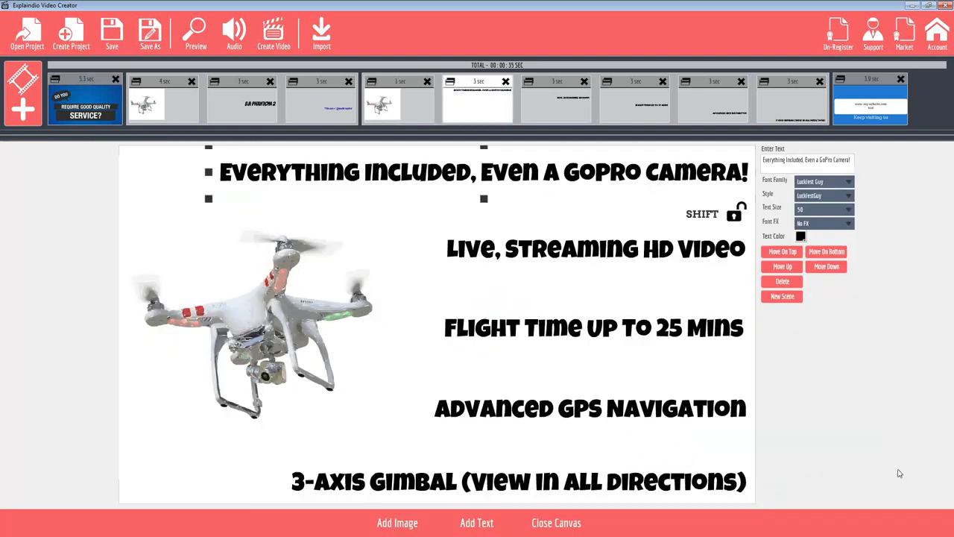
click(468, 524)
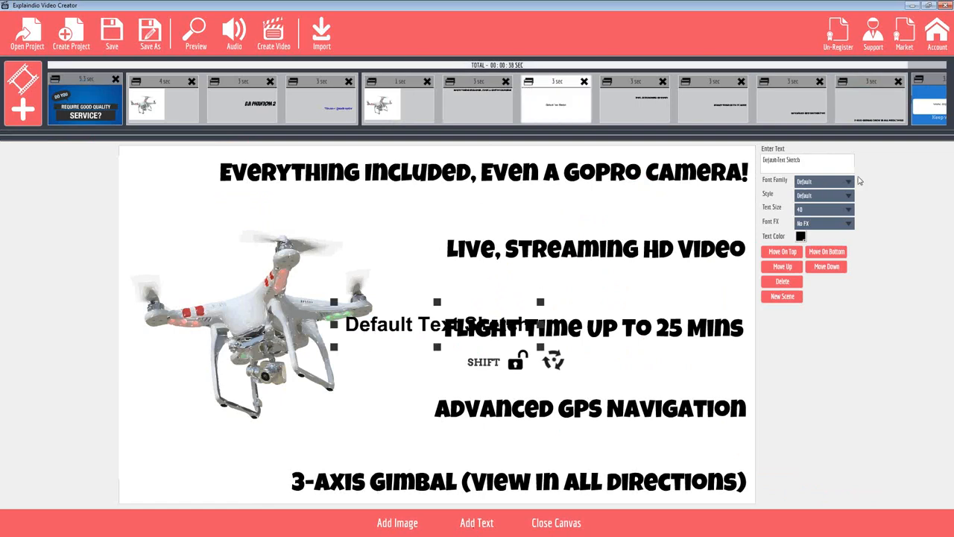
drag(825, 160, 728, 164)
mouse_move(376, 334)
mouse_down()
mouse_move(454, 289)
mouse_move(428, 373)
mouse_move(617, 333)
mouse_move(524, 304)
mouse_up()
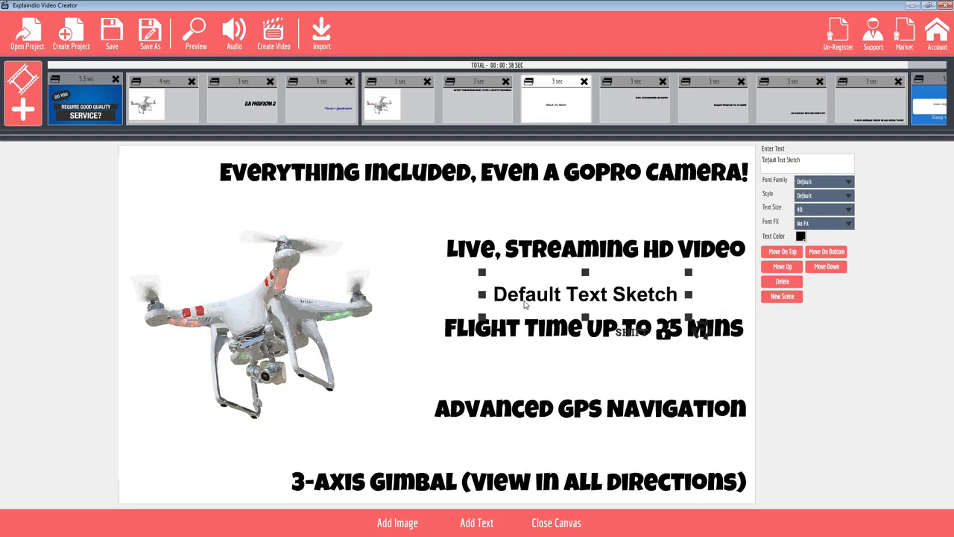
drag(564, 260, 568, 254)
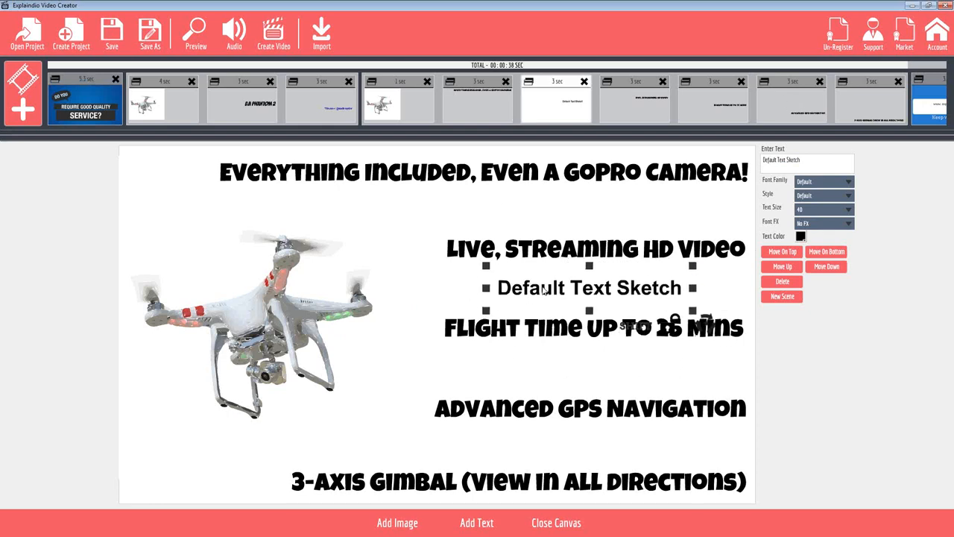
click(585, 82)
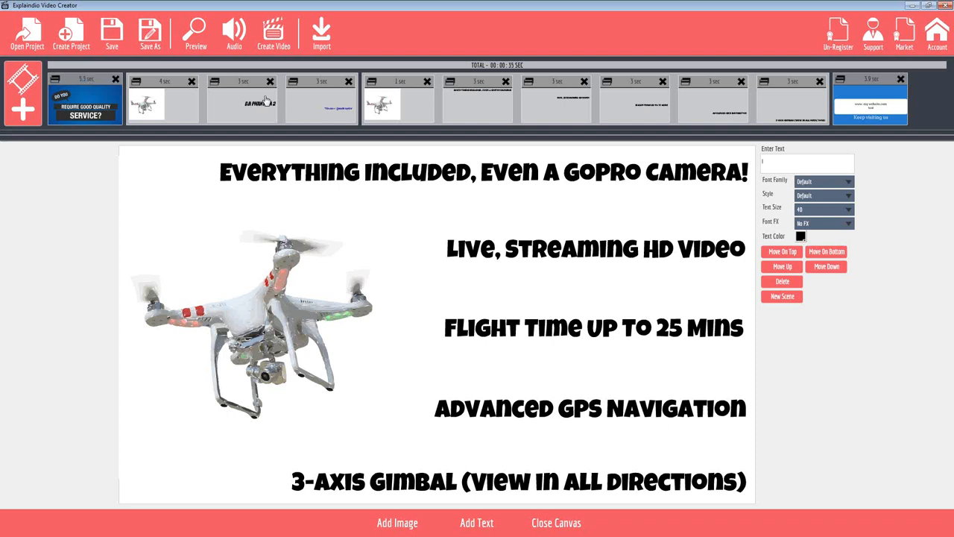
Examine the text settings of both text areas on the closing call-to-action slide and play the slide
click(871, 79)
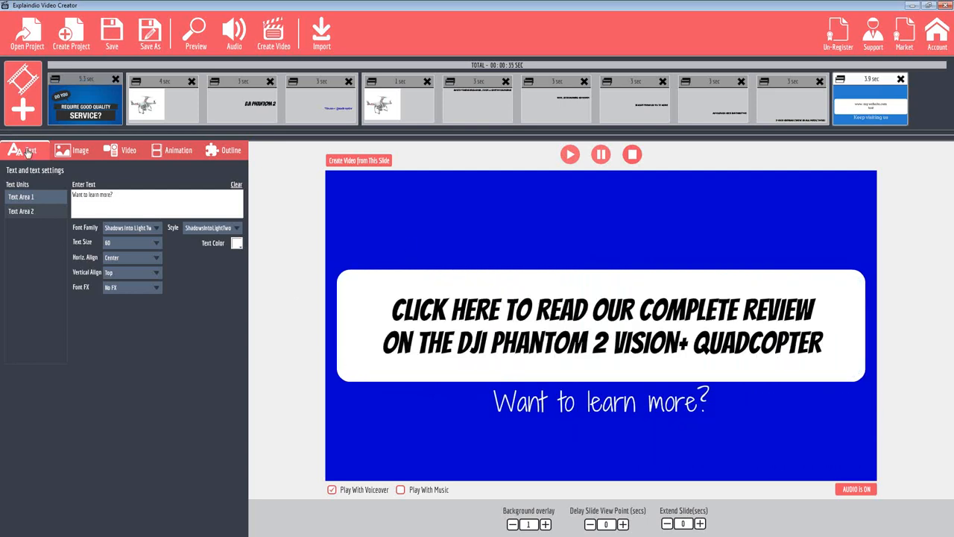
click(21, 198)
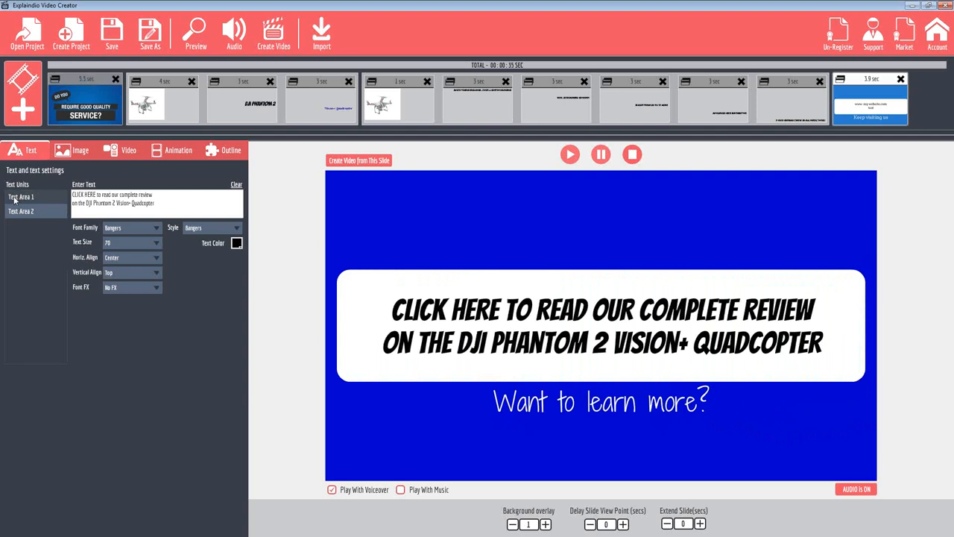
click(24, 210)
key(ctrl+a)
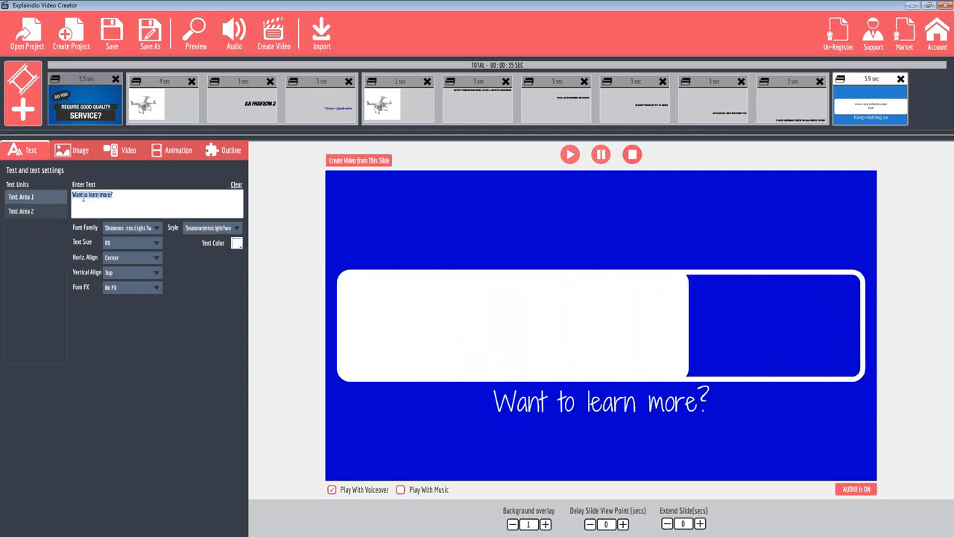
click(30, 209)
click(170, 209)
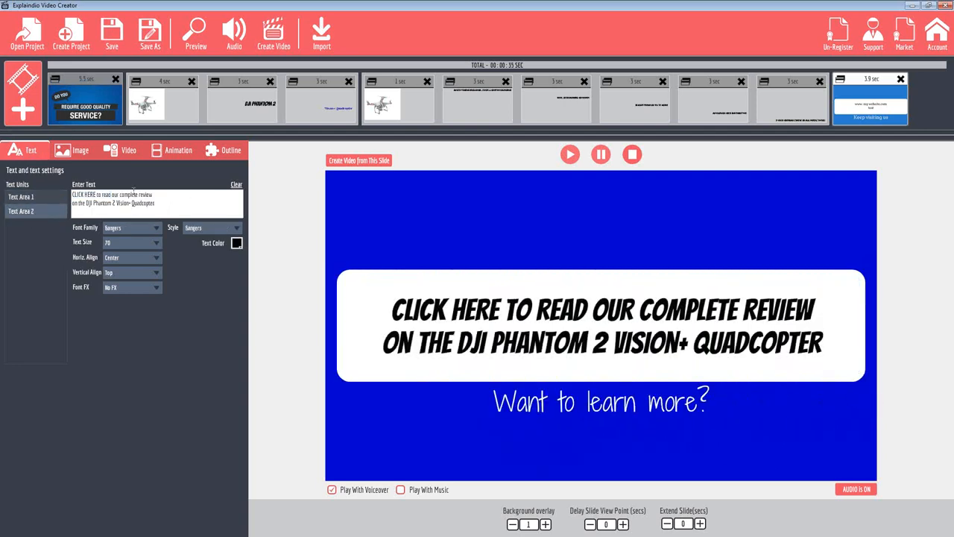
key(ctrl+a)
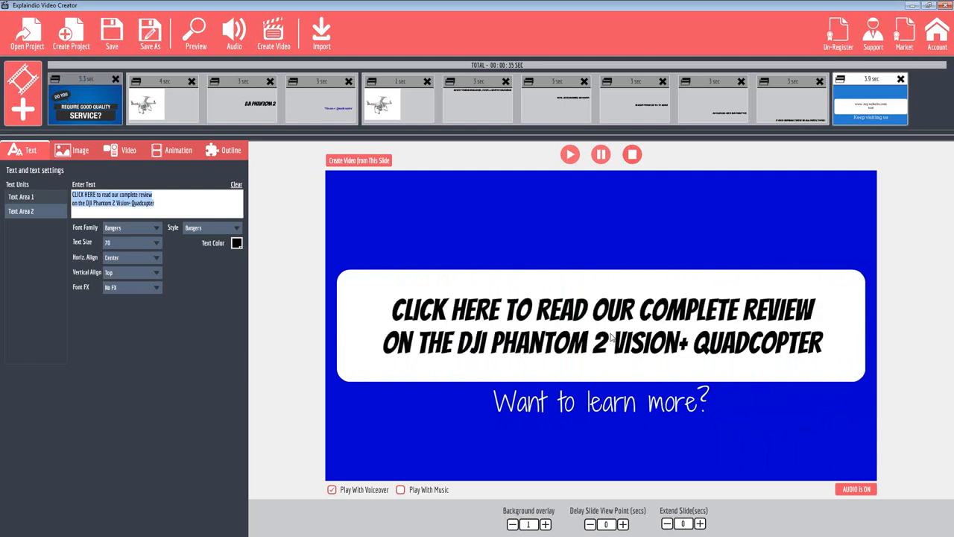
click(610, 333)
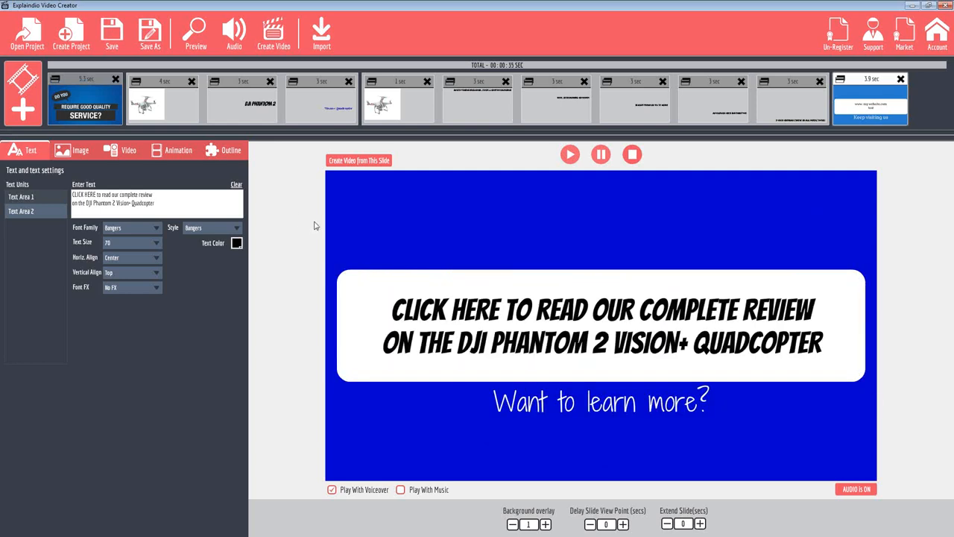
Review the video export settings and destination folder, and move the exported video's folder window out of the way
click(275, 35)
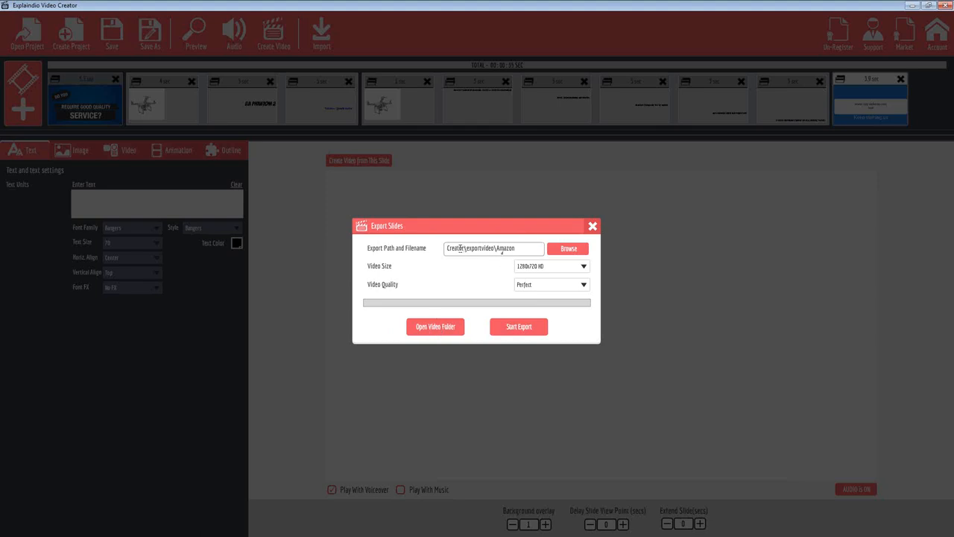
click(572, 250)
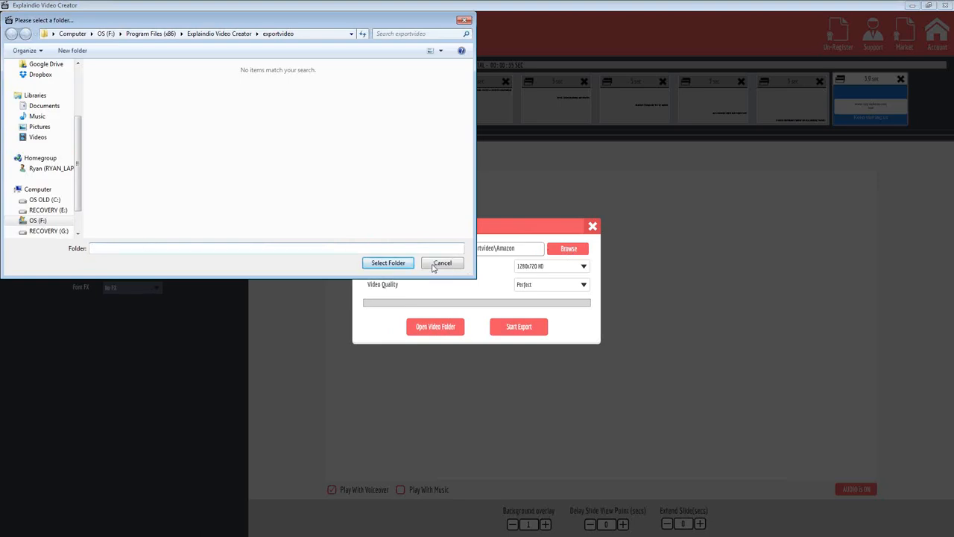
click(440, 267)
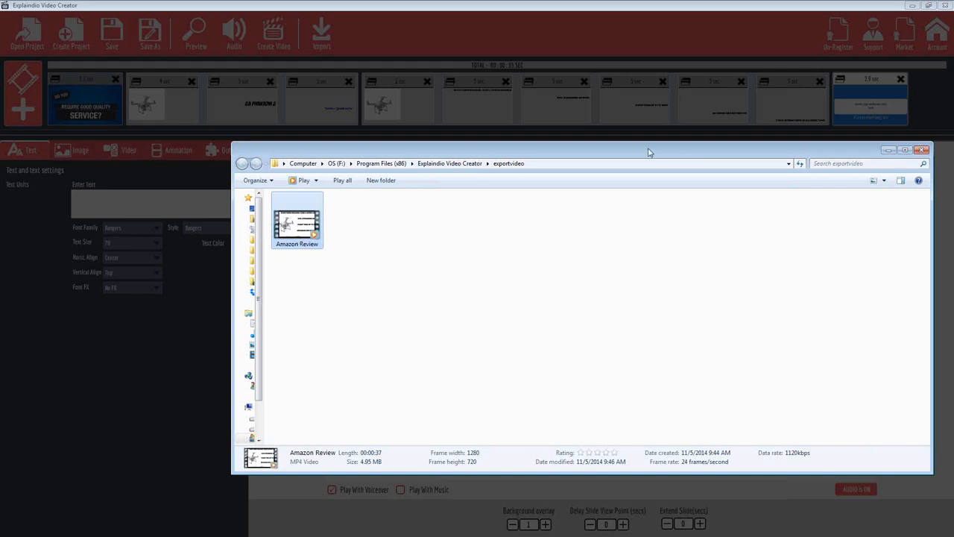
drag(650, 151, 0, 158)
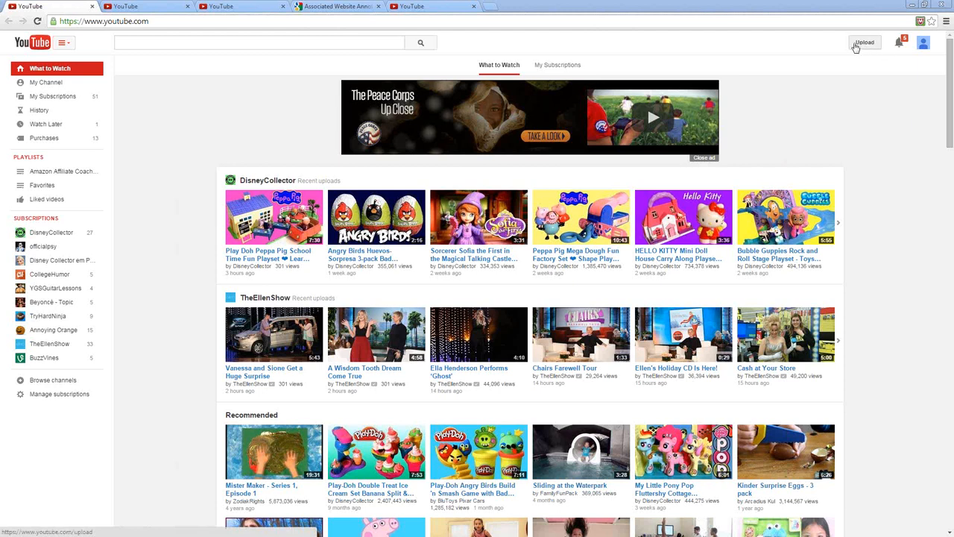
Switch to YouTube and upload the Amazon Review video from the exportvideo folder with its privacy set to Public
click(864, 46)
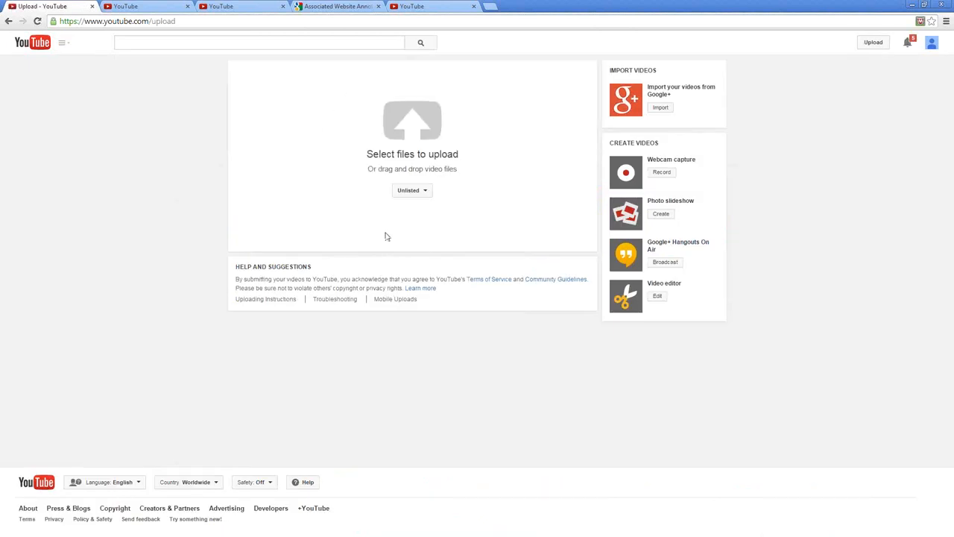
click(424, 193)
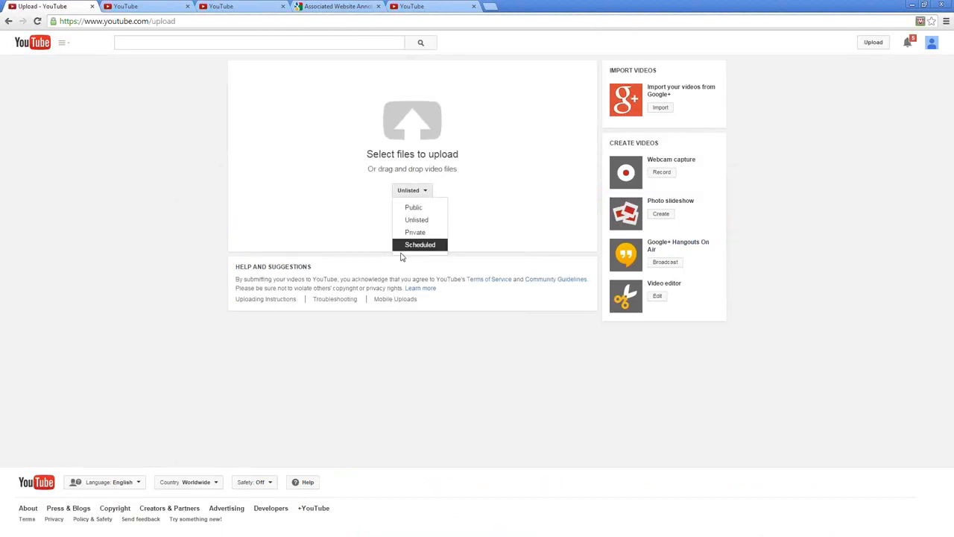
click(422, 209)
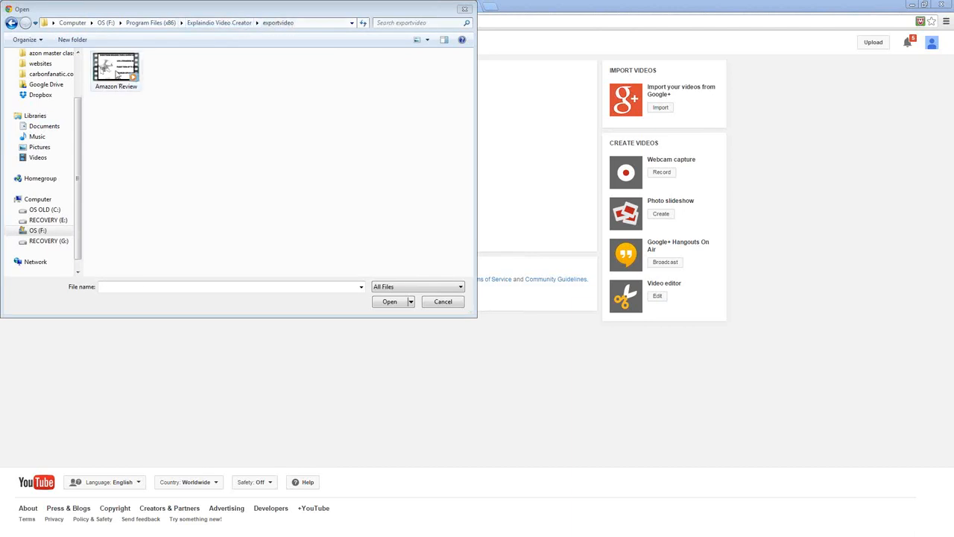
double_click(116, 72)
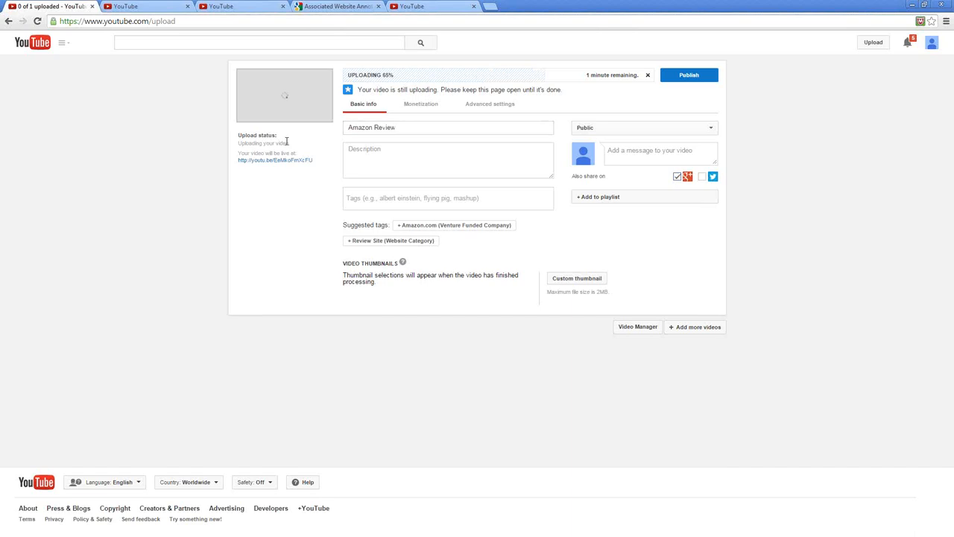
click(402, 128)
key(ctrl+a)
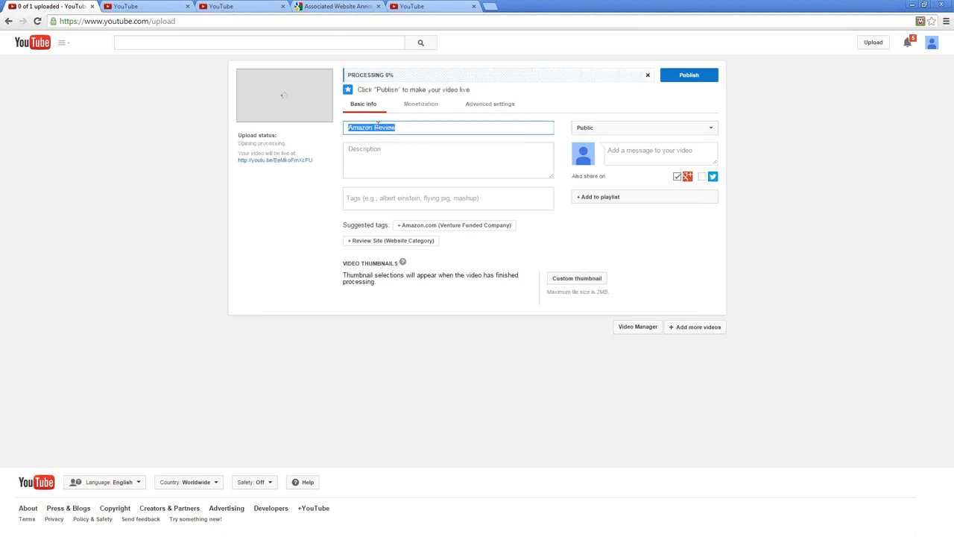
click(424, 128)
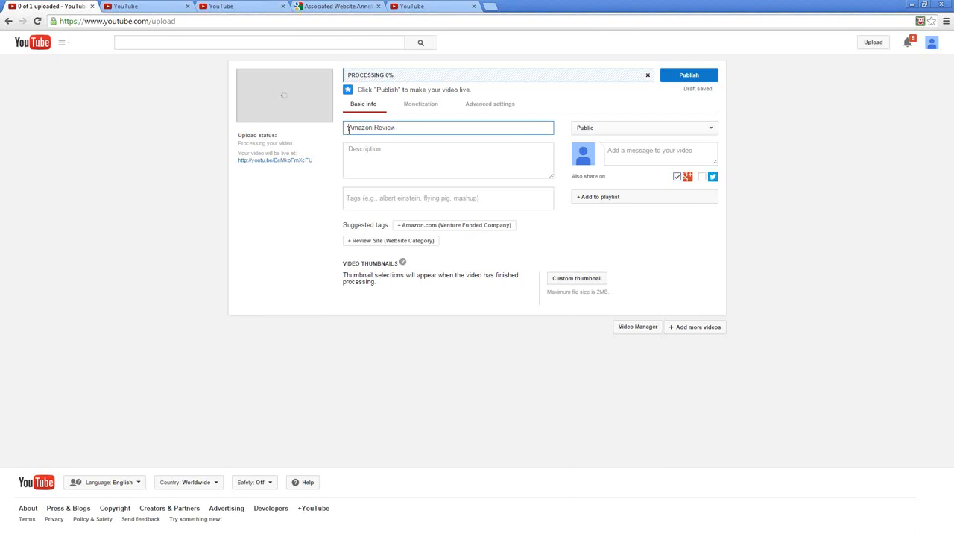
drag(348, 129, 424, 127)
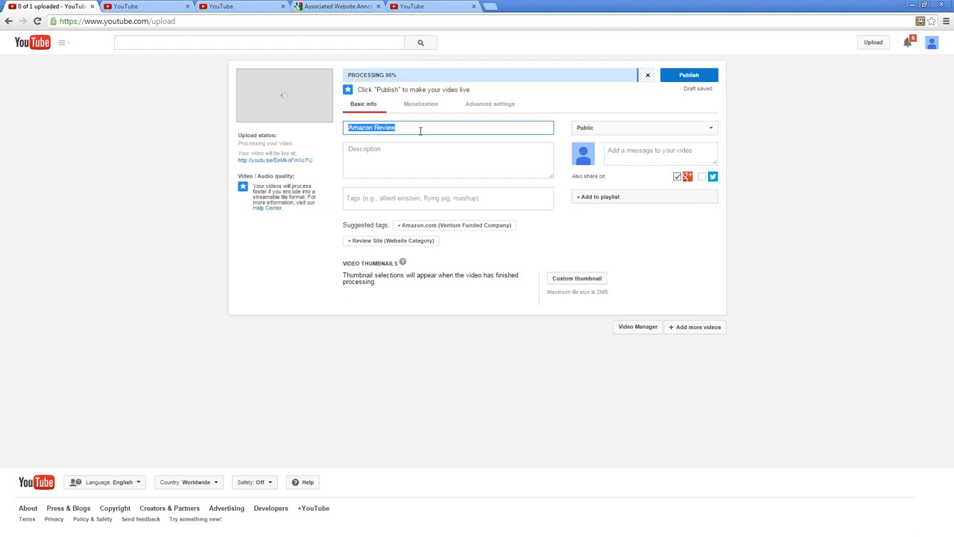
Enter "Learn more about DJI Phantom 2 Vision+ Quadcopter here" as the uploaded video's description
click(394, 163)
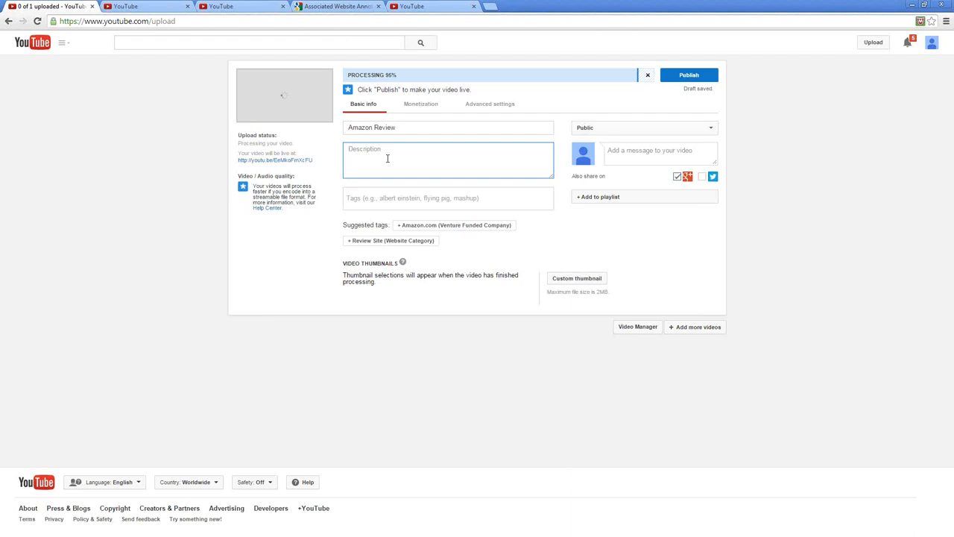
text(W)
key(BackSpace)
text(Learn )
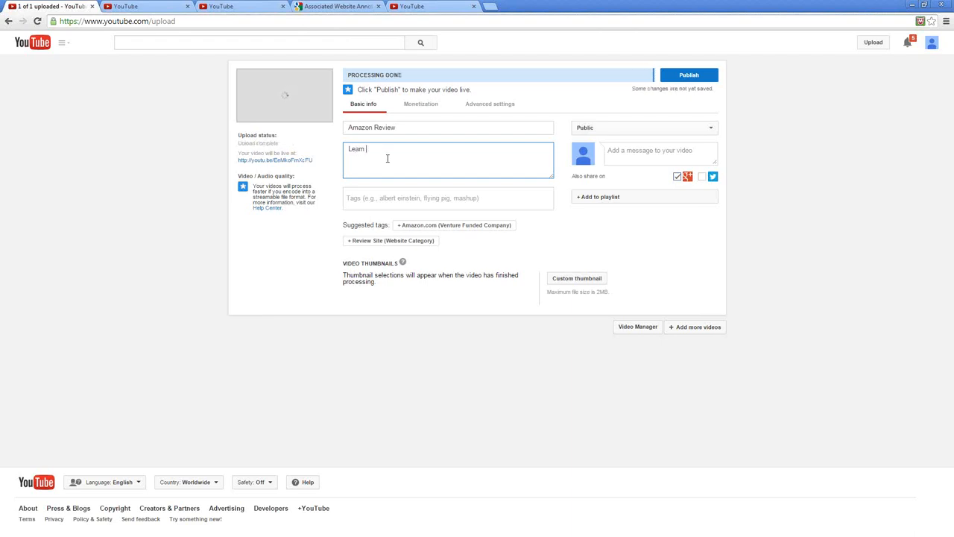
text(more about DJI Phantom 2 Vision+ Quadcopter here)
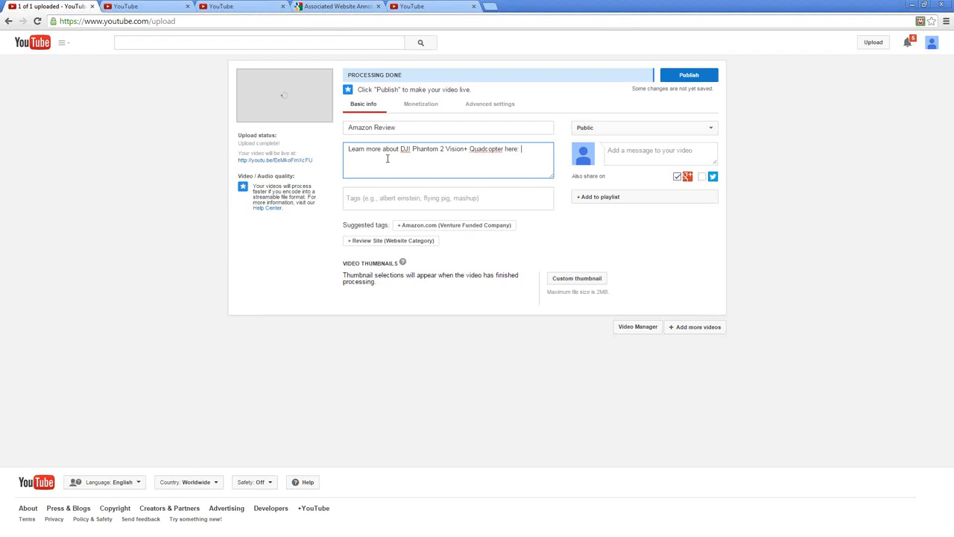
text(: https://ryanstevensonplugins.com/dji-phan)
Append a colon and the https link to the plugins website's dji-phantom page to the video description
key(BackSpace)
key(BackSpace)
key(BackSpace)
text(hantom)
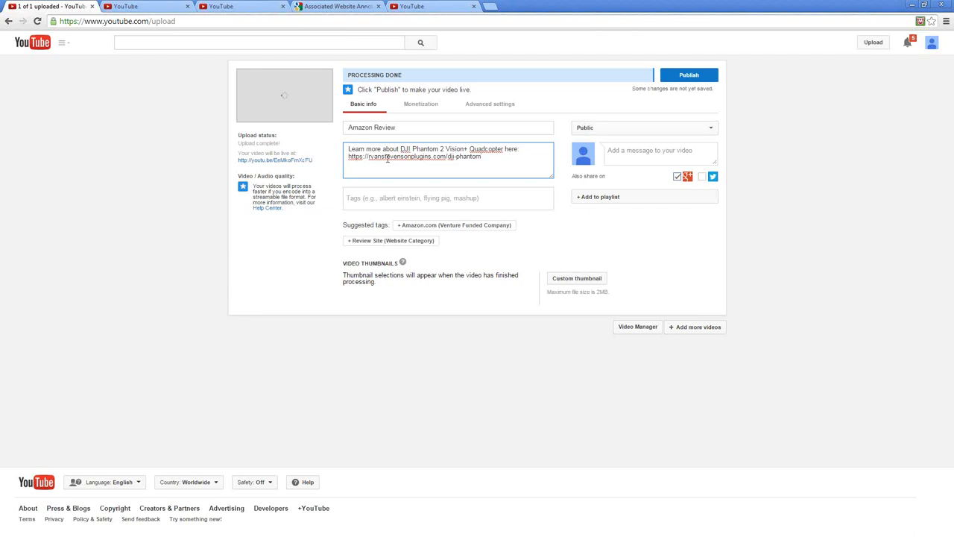
text(-2/)
Complete the description link with "-2/" and retitle the video "DJI Phantom 2 Vision+ Quadcopter with FPV", reusing the product name from the description
triple_click(351, 157)
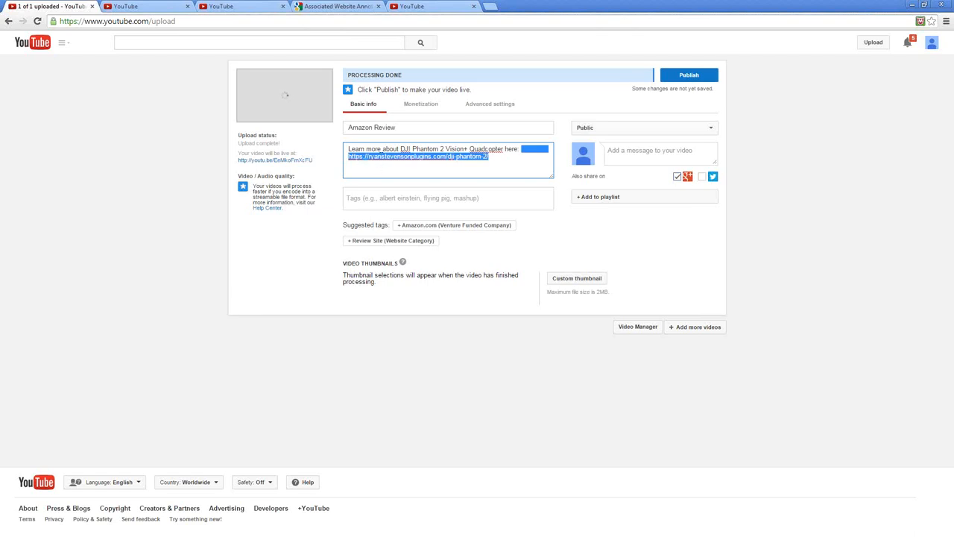
drag(503, 149, 400, 149)
key(ctrl+c)
triple_click(404, 127)
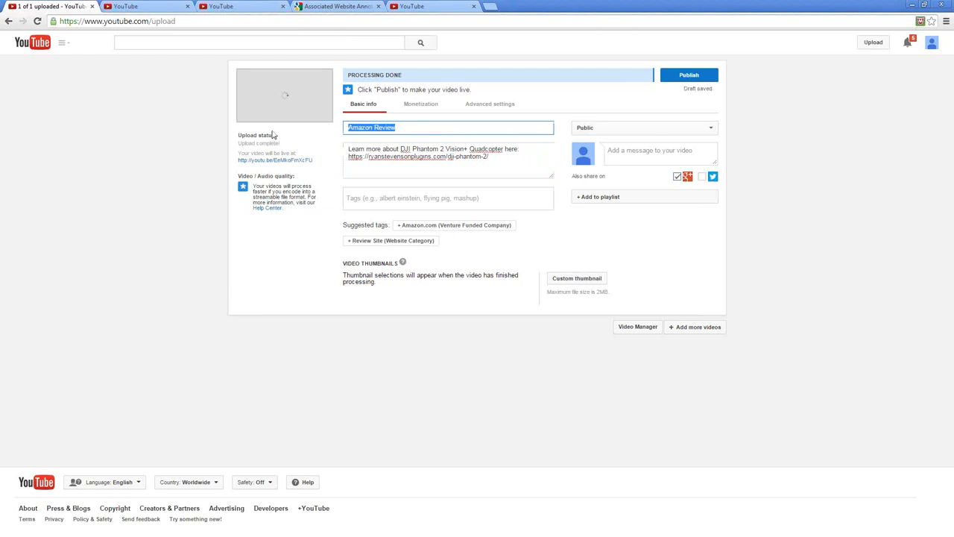
key(ctrl+v)
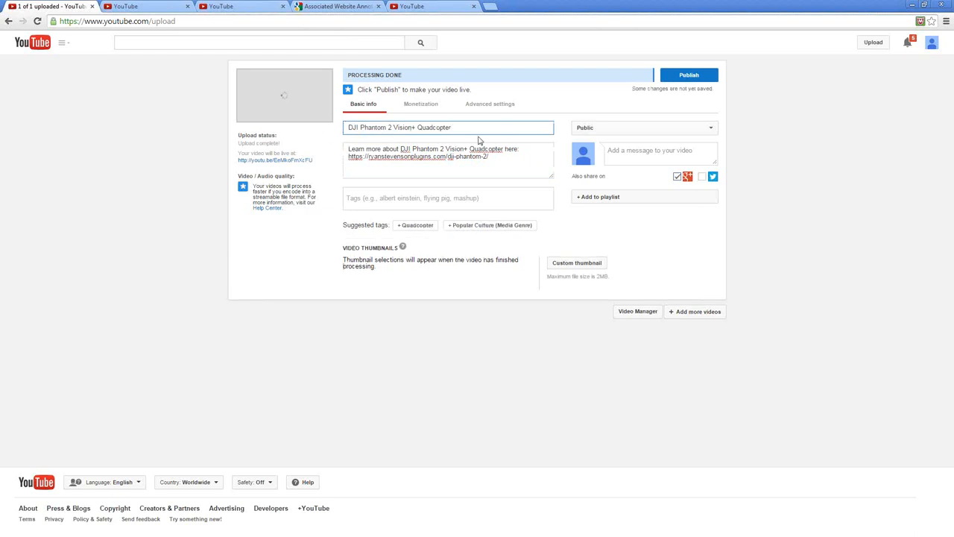
text(with FPV)
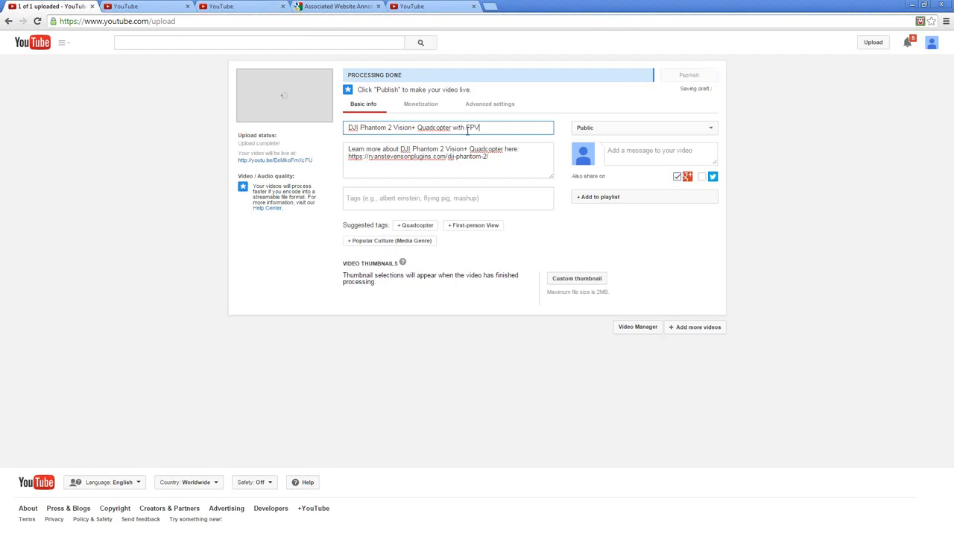
Add the tags "dji phantom 2", "vision+" and "quadcopter" to the video
click(424, 198)
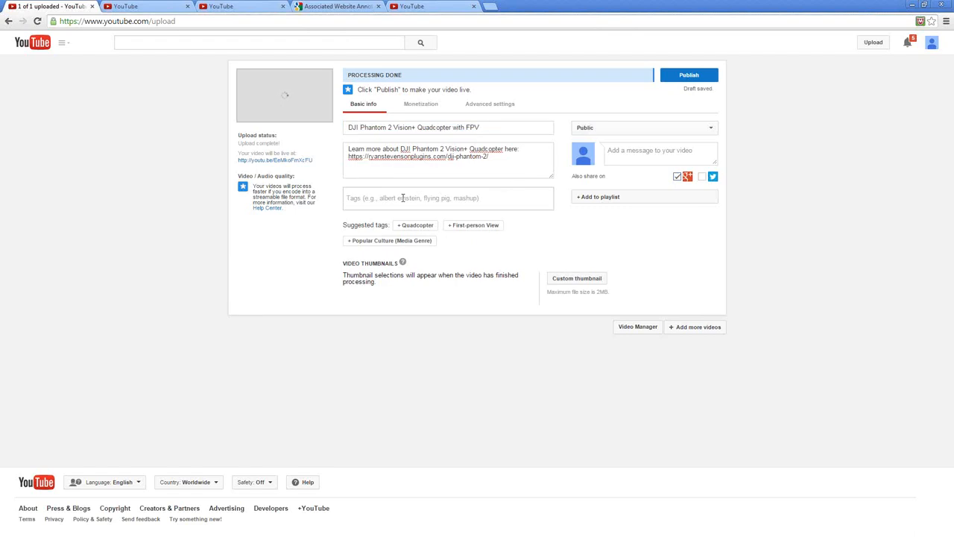
text(dji)
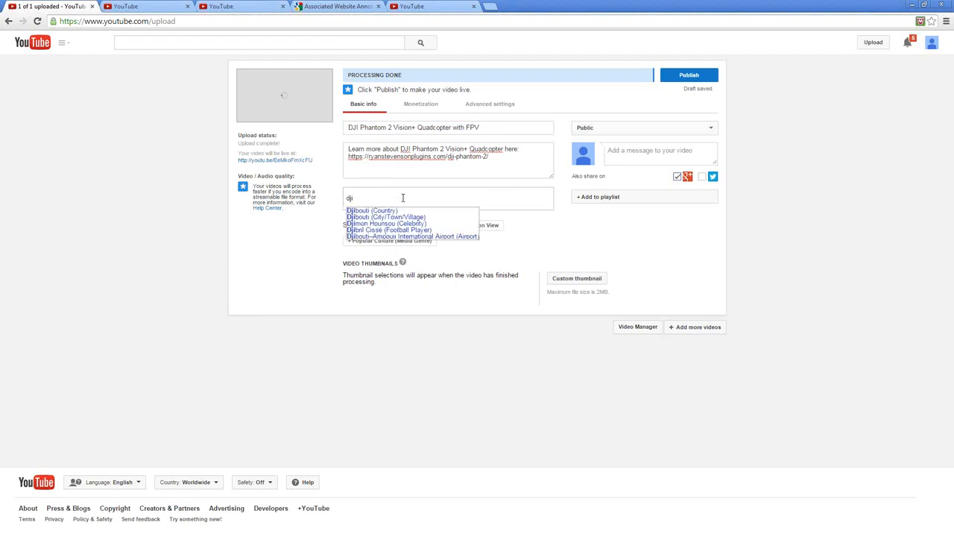
text( phantom 2)
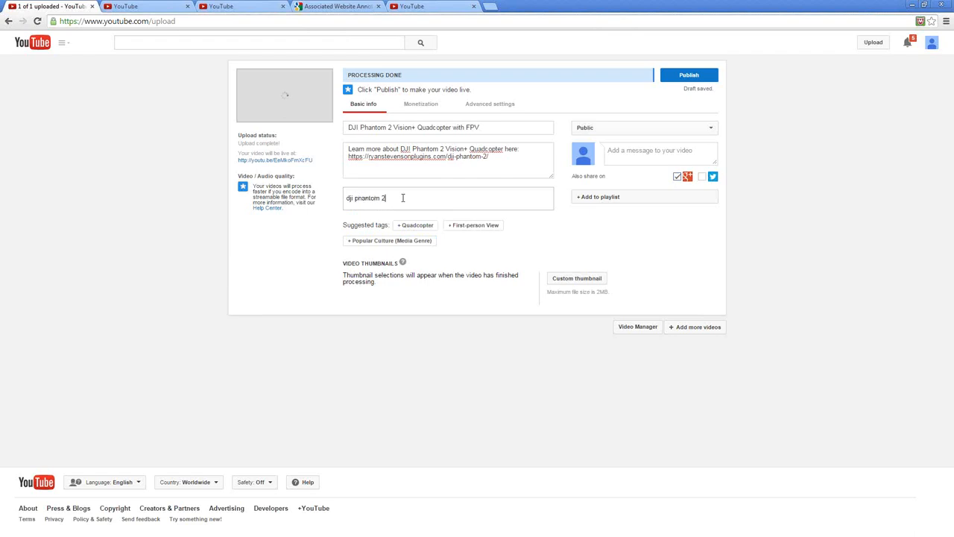
key(comma)
text(vision)
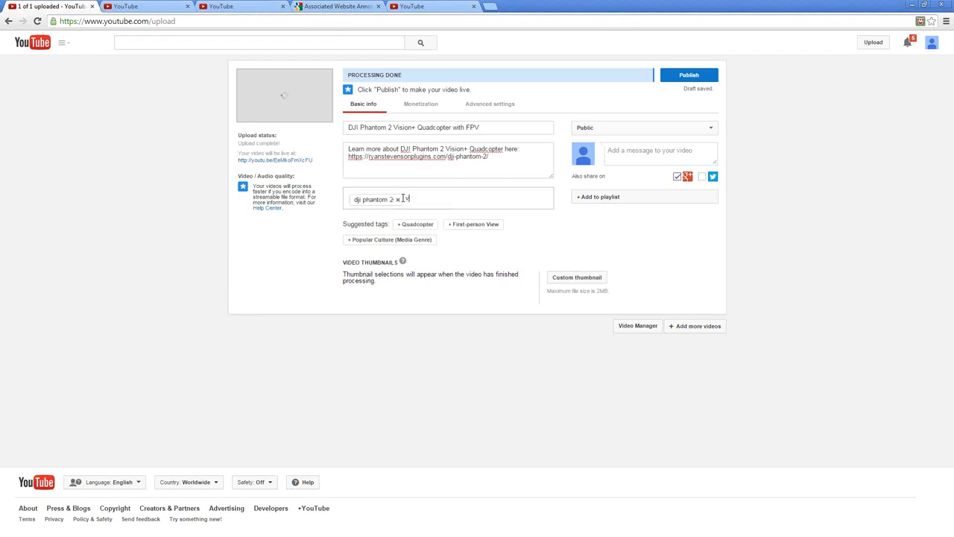
text(+)
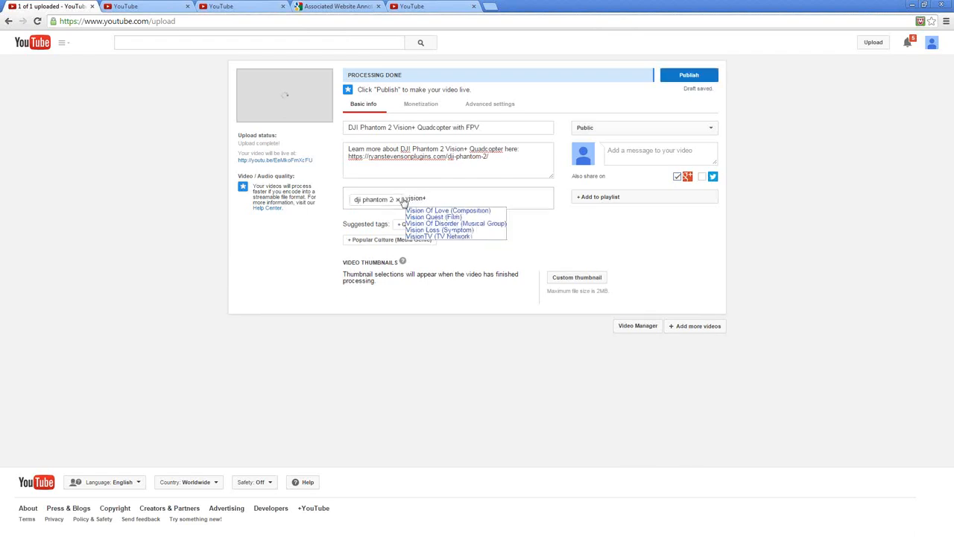
key(comma)
text(quadc)
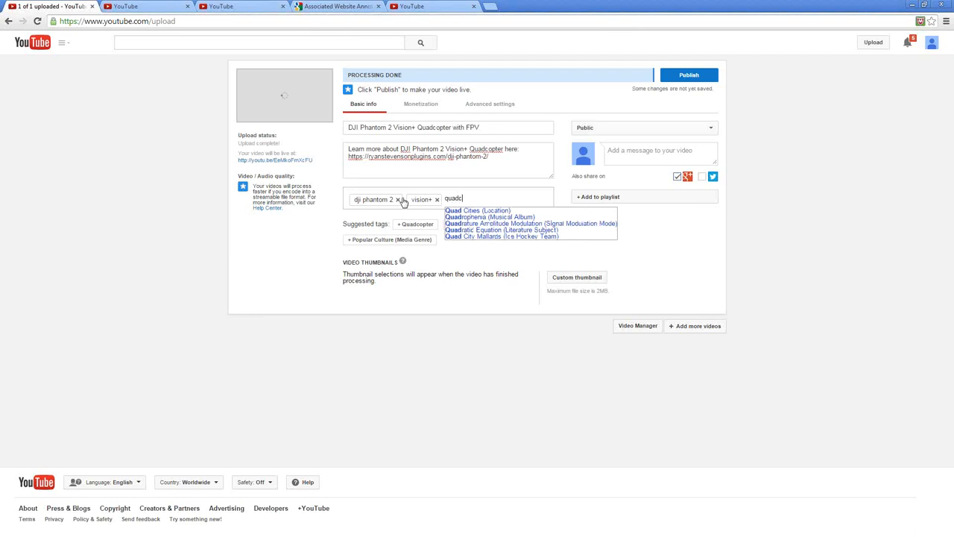
text(opter)
key(comma)
Add the tags "rc helicopter", "fpv" and "gopro", plus the suggested tag First-person View
text(rc )
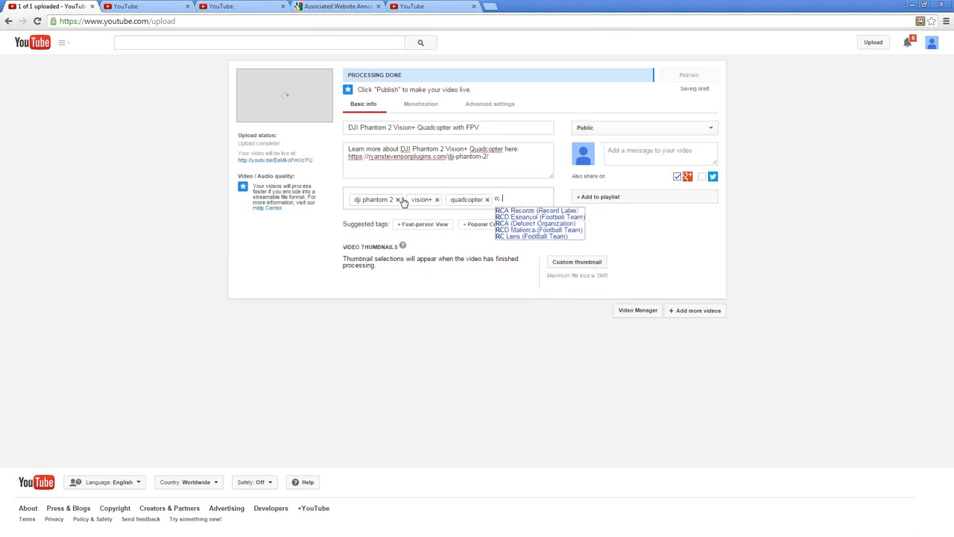
text(heli)
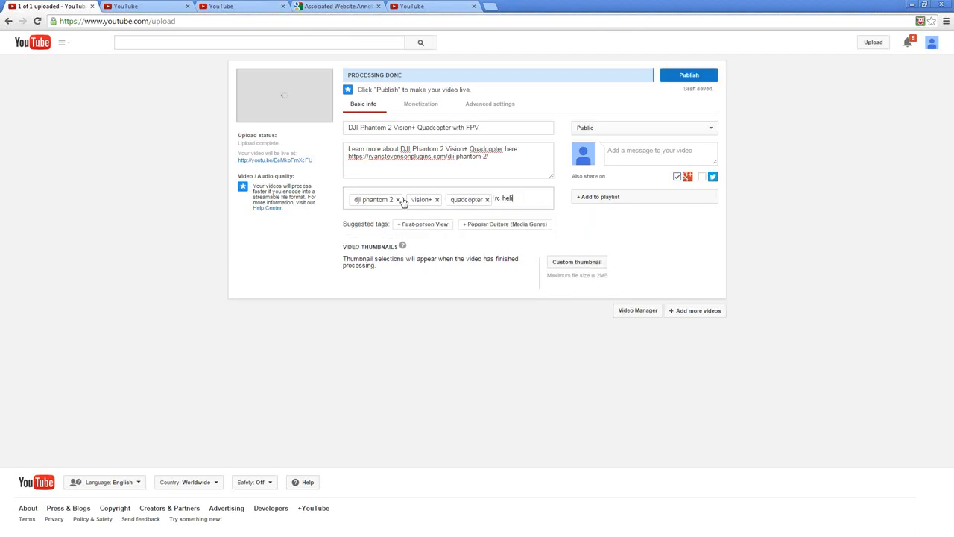
text(copter)
key(comma)
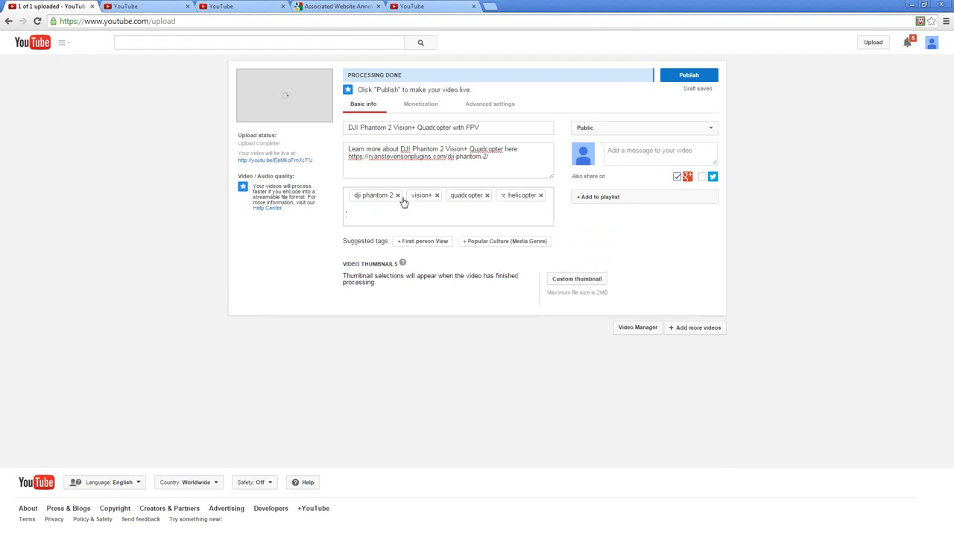
text(fpv)
key(comma)
text(gopro)
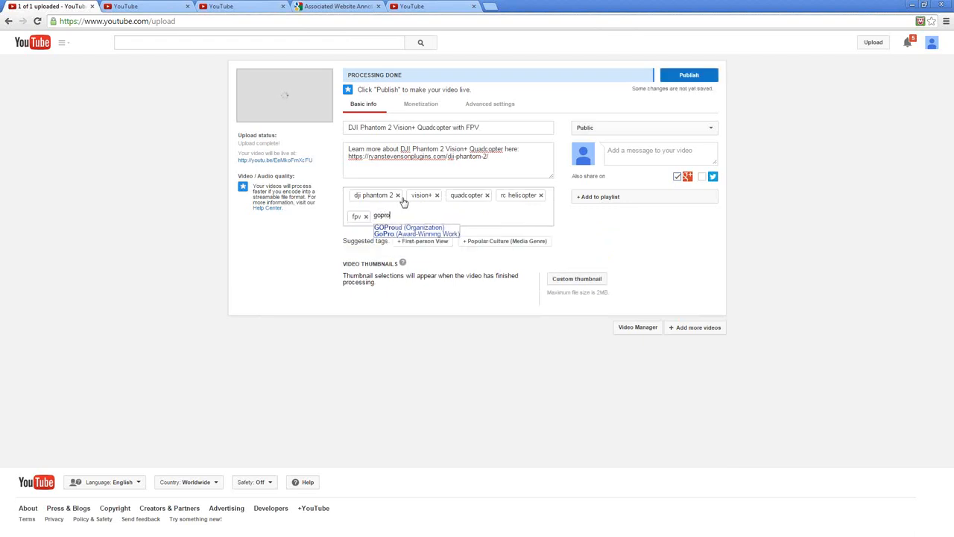
key(comma)
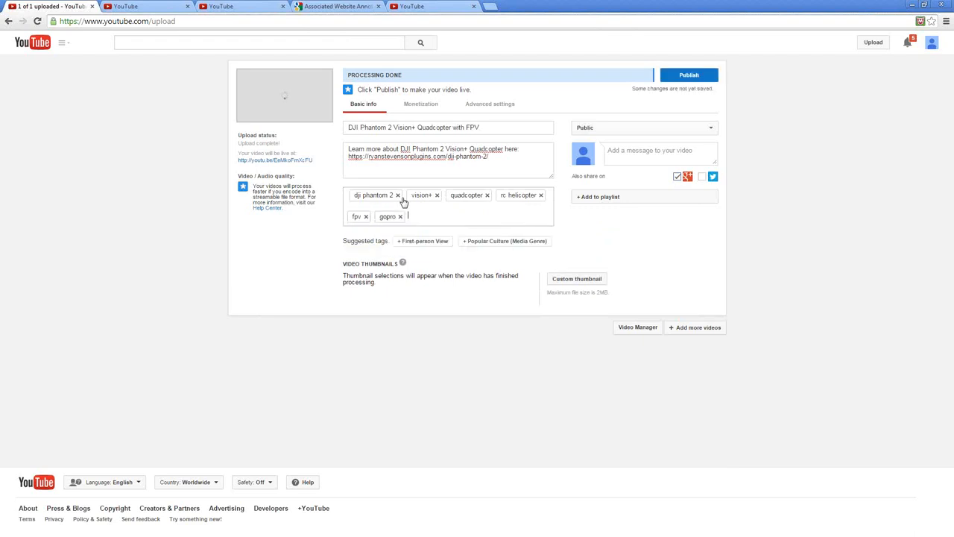
click(415, 243)
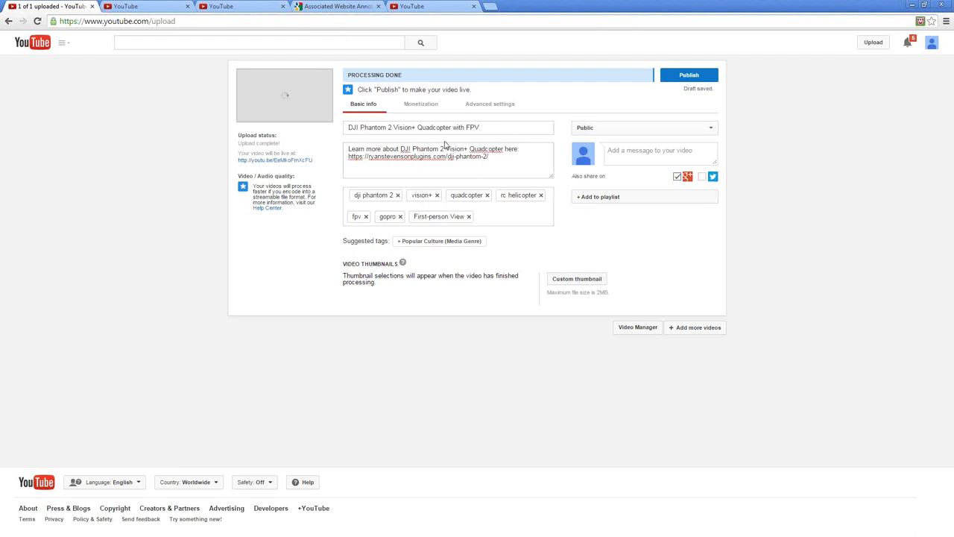
Review the video's advanced settings and its available category choices
click(483, 108)
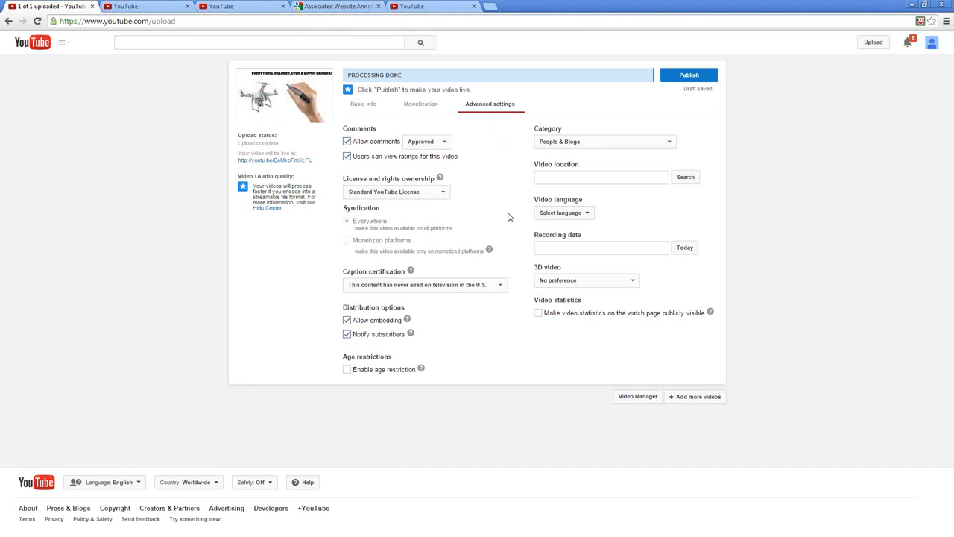
click(558, 141)
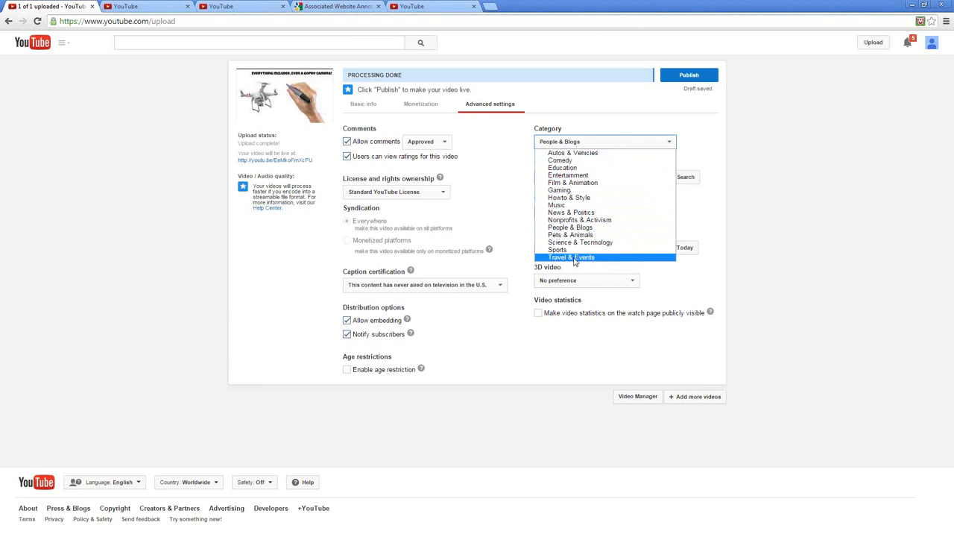
click(502, 188)
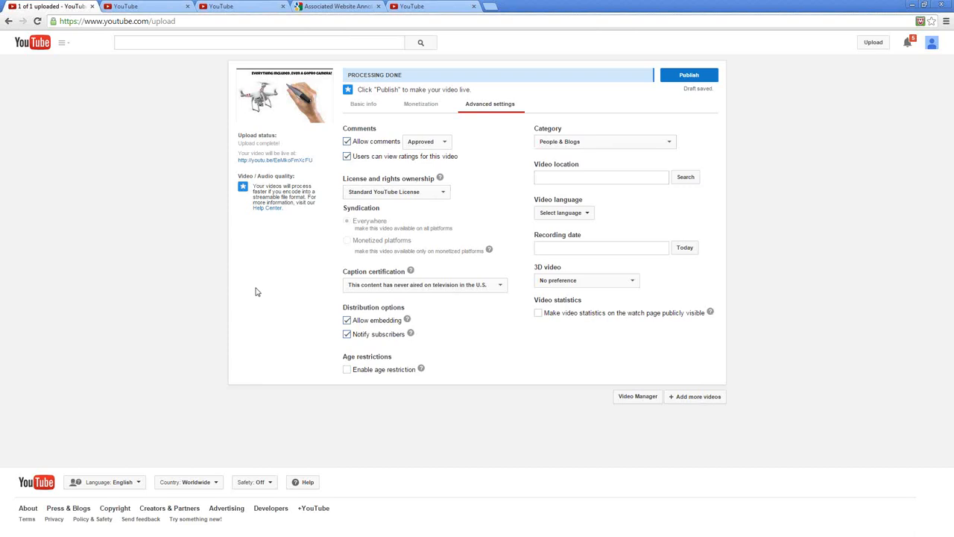
Set the video's recording date to today, November 5, 2014, and disable 3D for this video
click(686, 253)
click(559, 281)
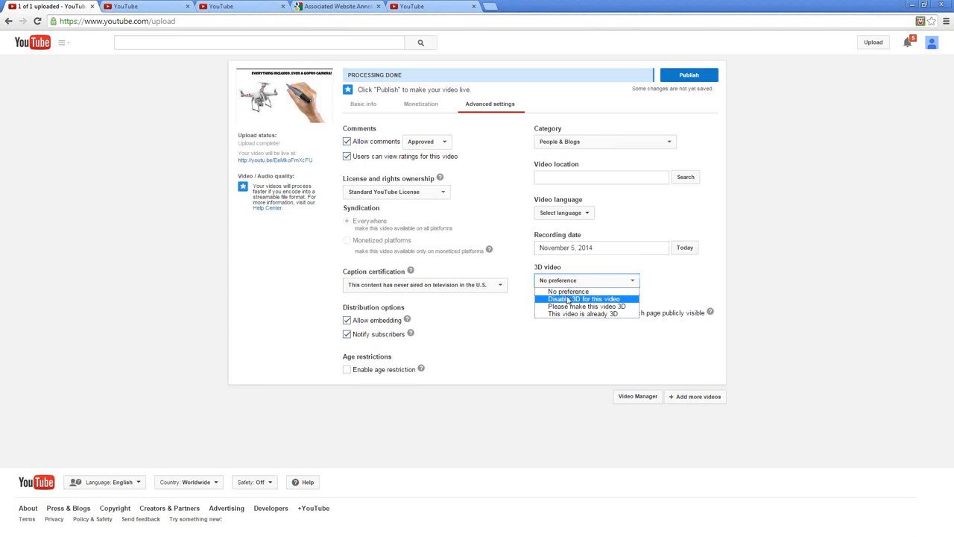
click(568, 299)
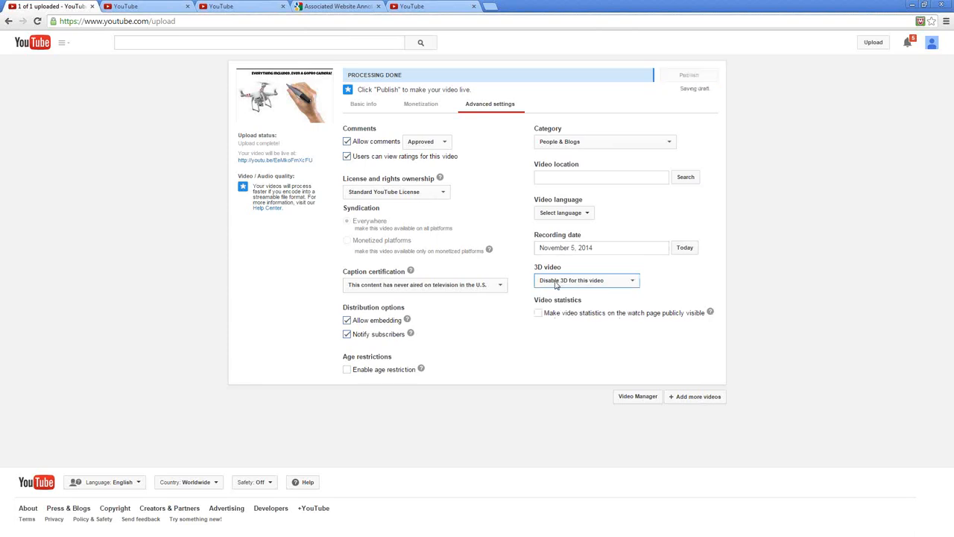
Set the video's category to Science & Technology, trying People & Blogs in between
click(576, 142)
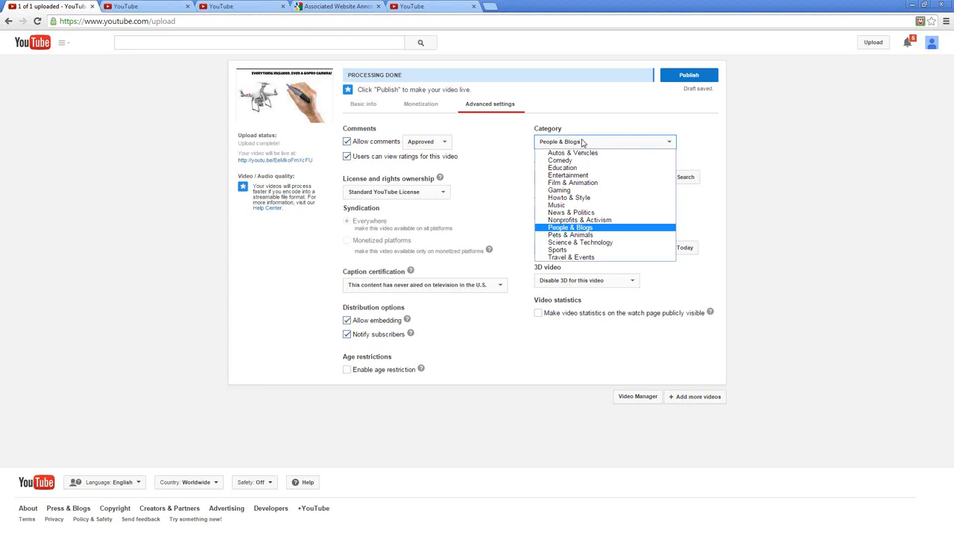
click(568, 243)
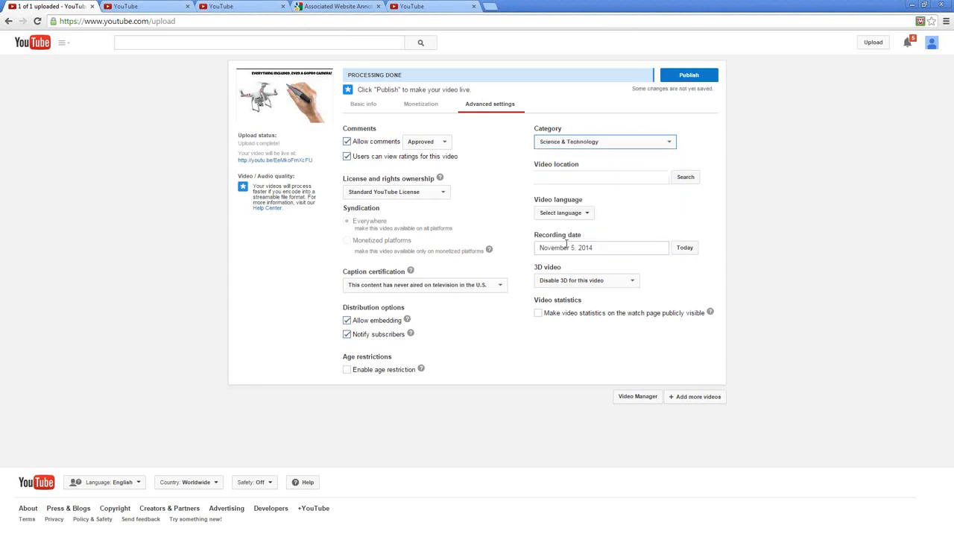
click(558, 143)
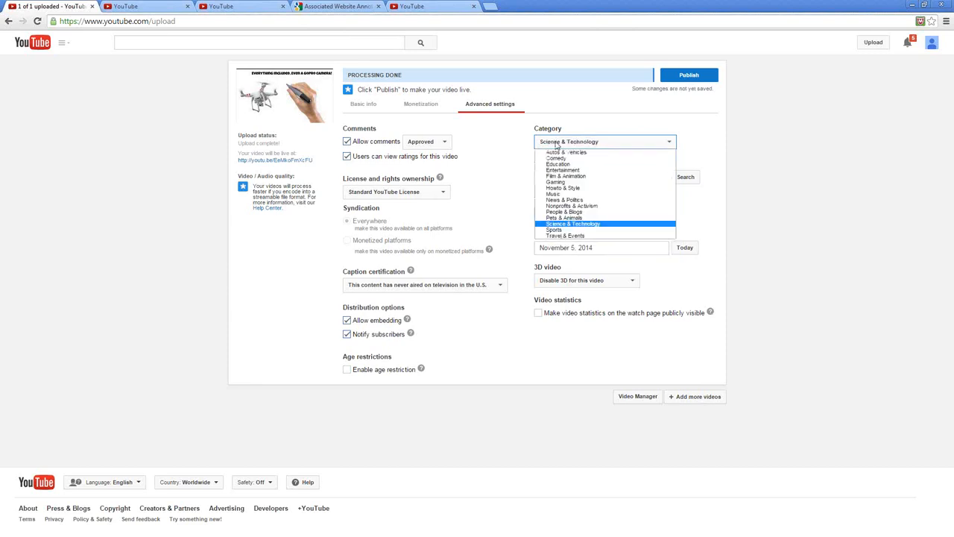
click(572, 226)
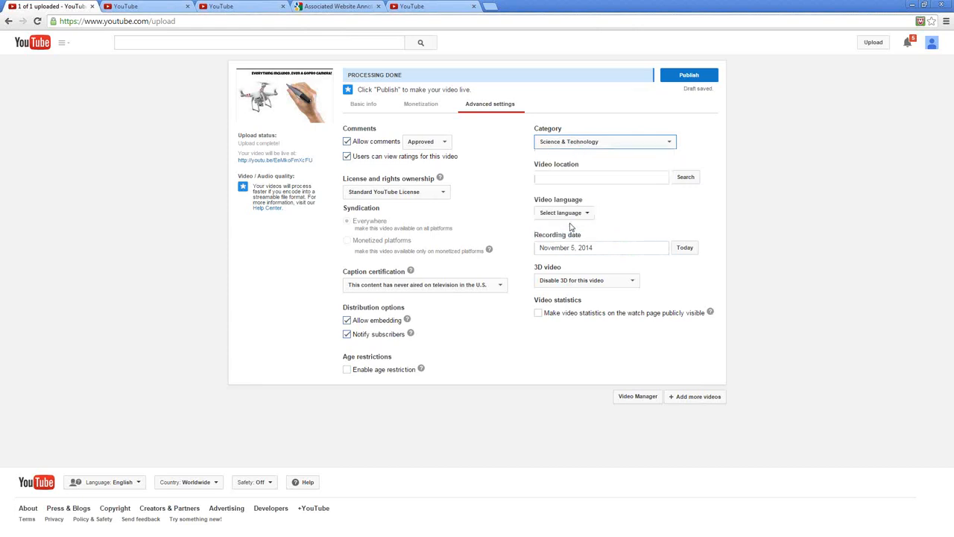
click(568, 141)
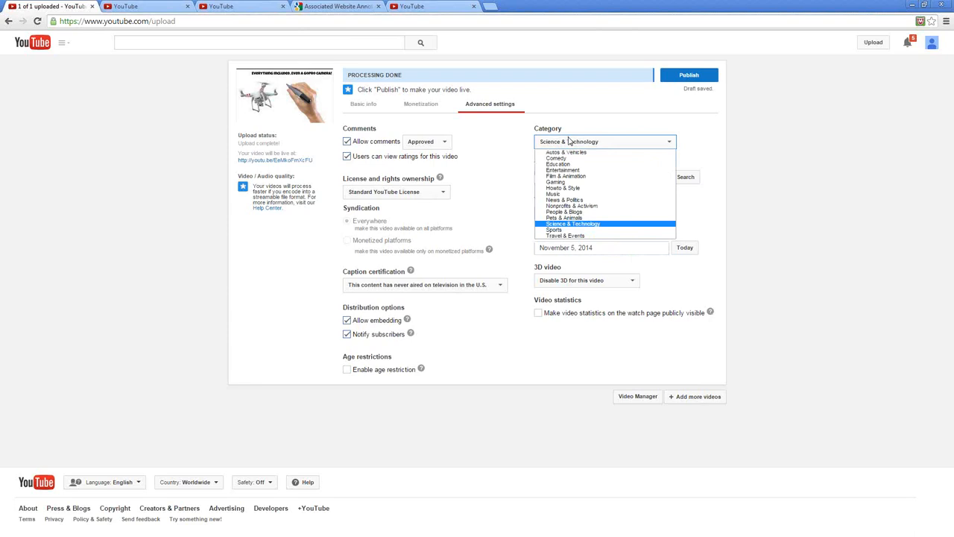
click(577, 212)
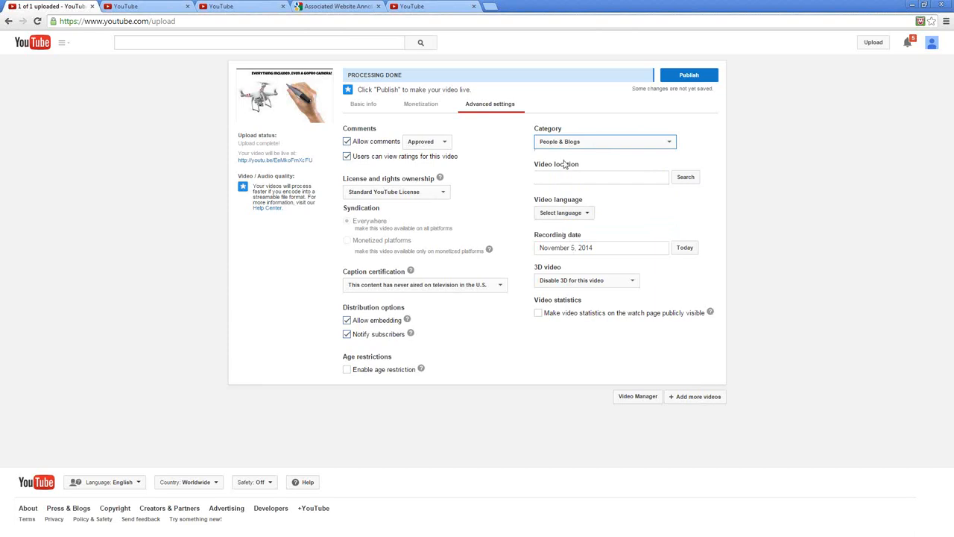
click(555, 140)
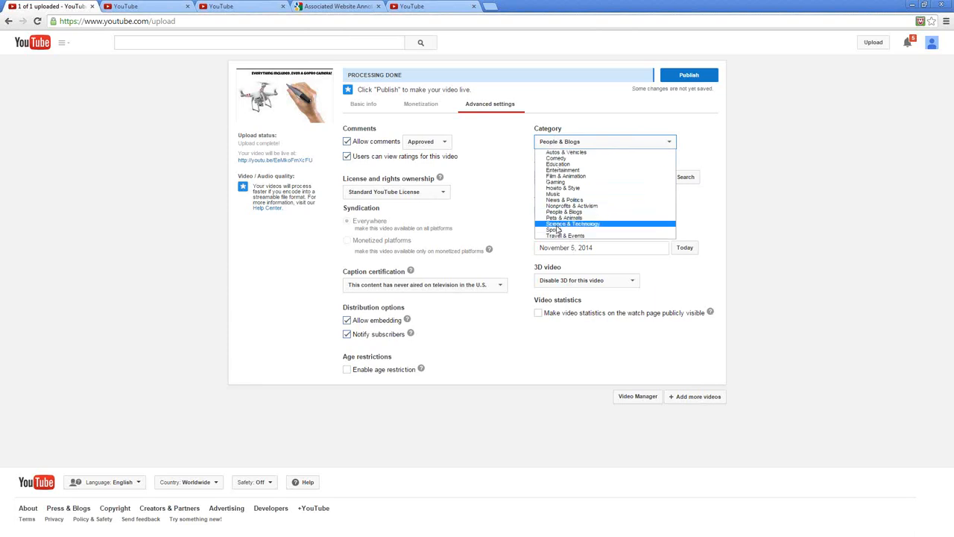
click(561, 223)
Return to the video's basic info and add two line breaks below the review link in the description
click(363, 104)
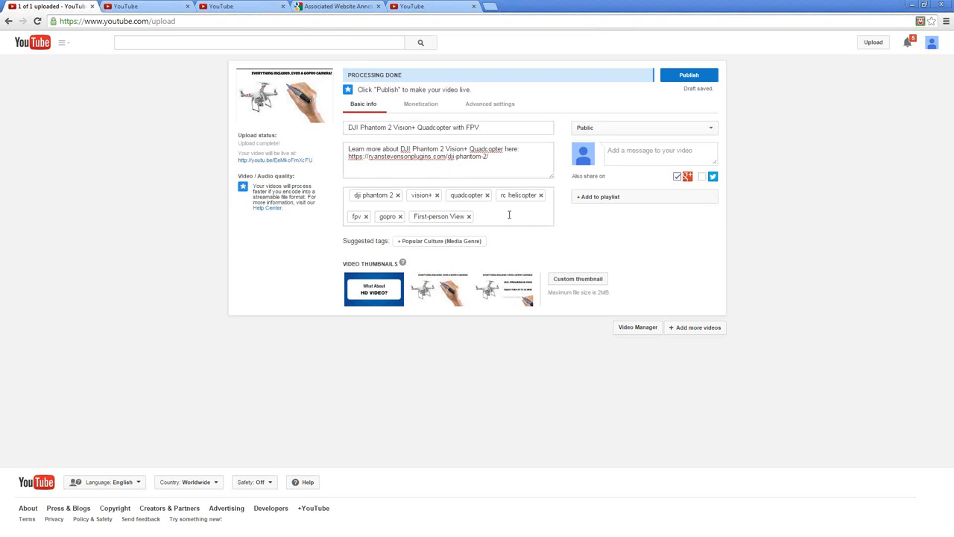
click(500, 161)
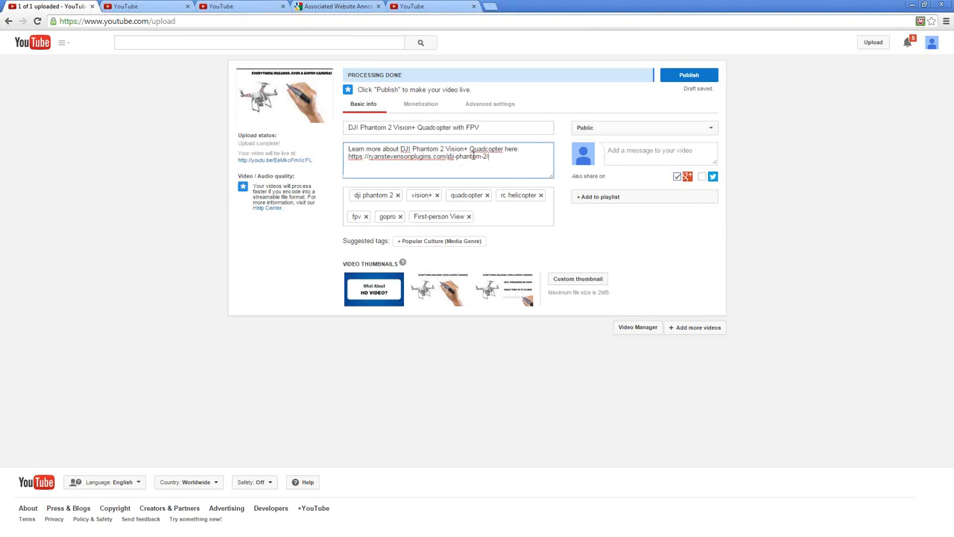
drag(512, 160, 333, 147)
click(511, 172)
key(Return)
key(Return)
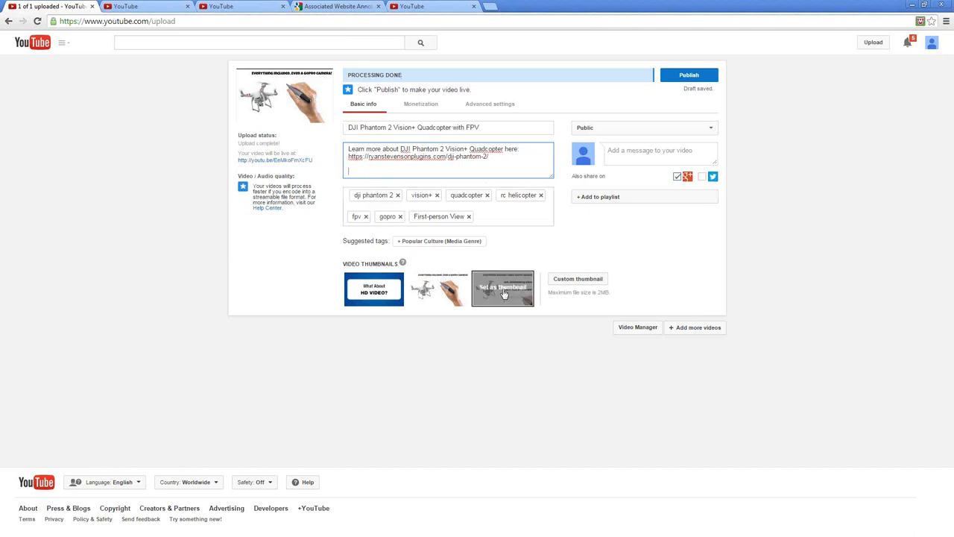
Examine the description's call-to-action line and review link, along with the thumbnail options and the sharing message field
click(431, 175)
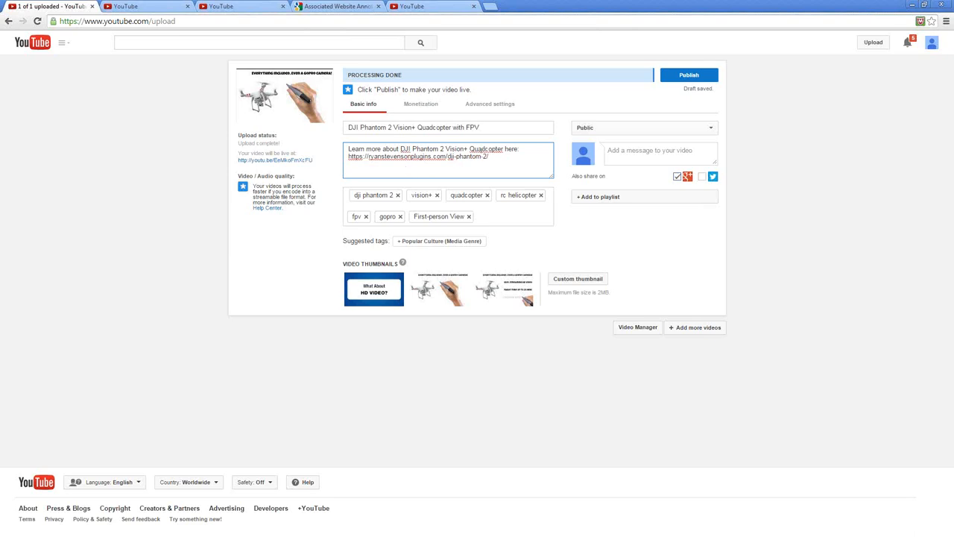
key(ctrl+a)
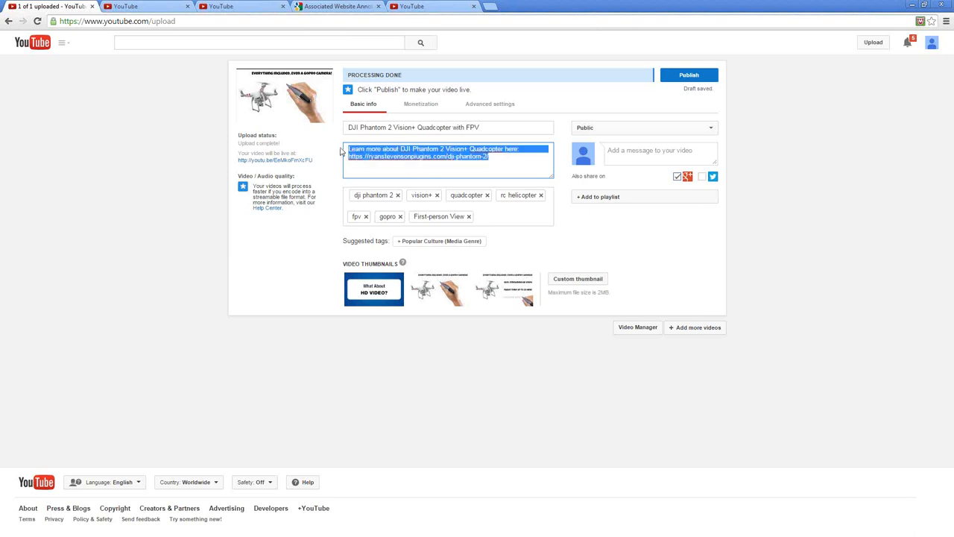
click(505, 160)
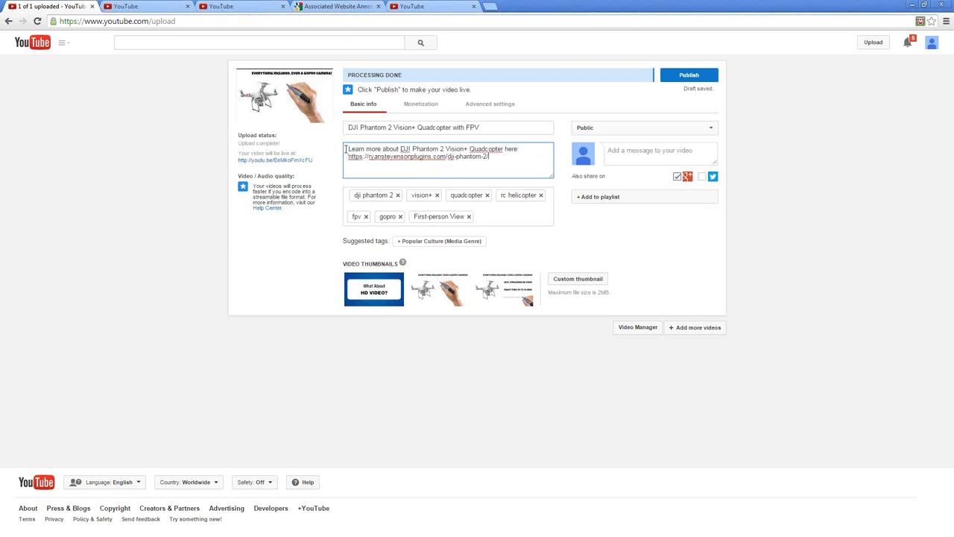
drag(348, 149, 521, 149)
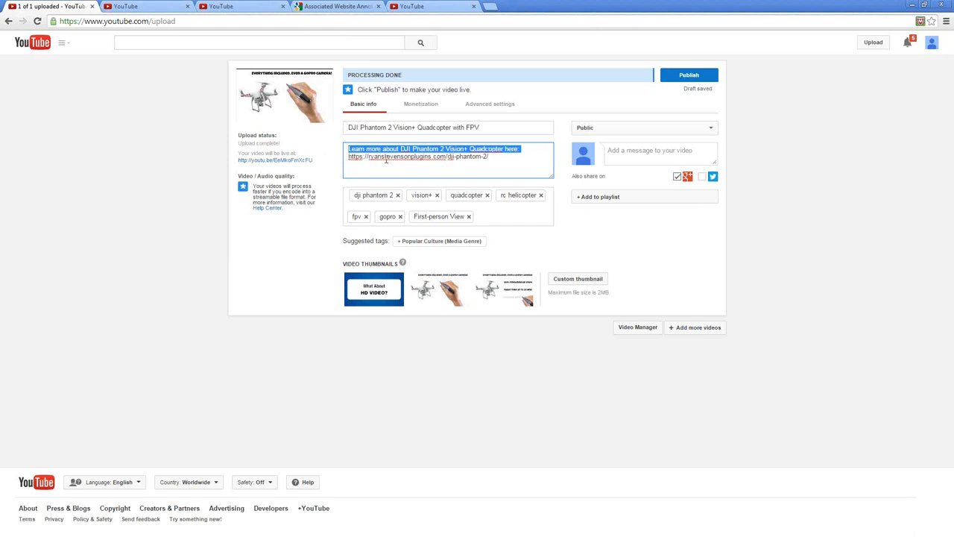
mouse_move(349, 160)
mouse_down()
mouse_move(411, 159)
mouse_move(345, 159)
mouse_up()
drag(495, 158, 339, 156)
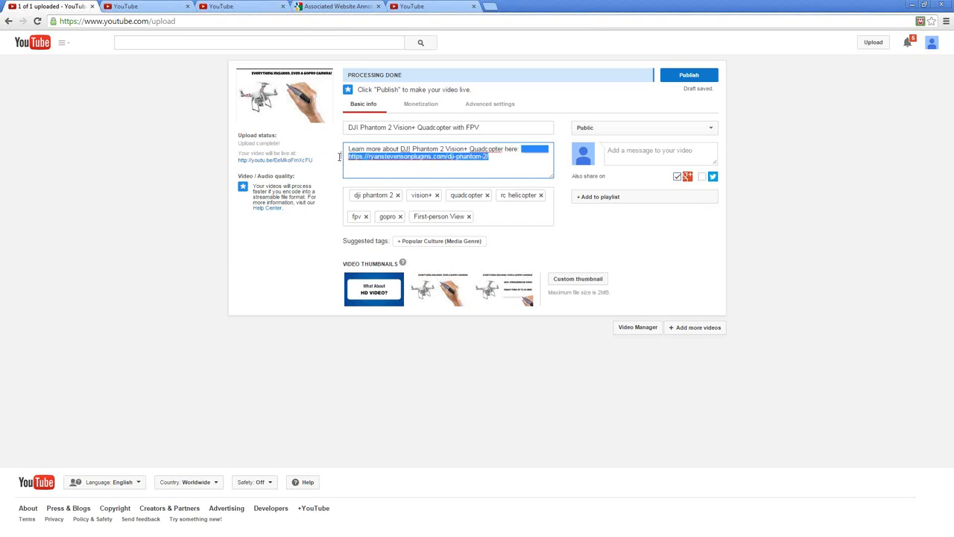
click(406, 166)
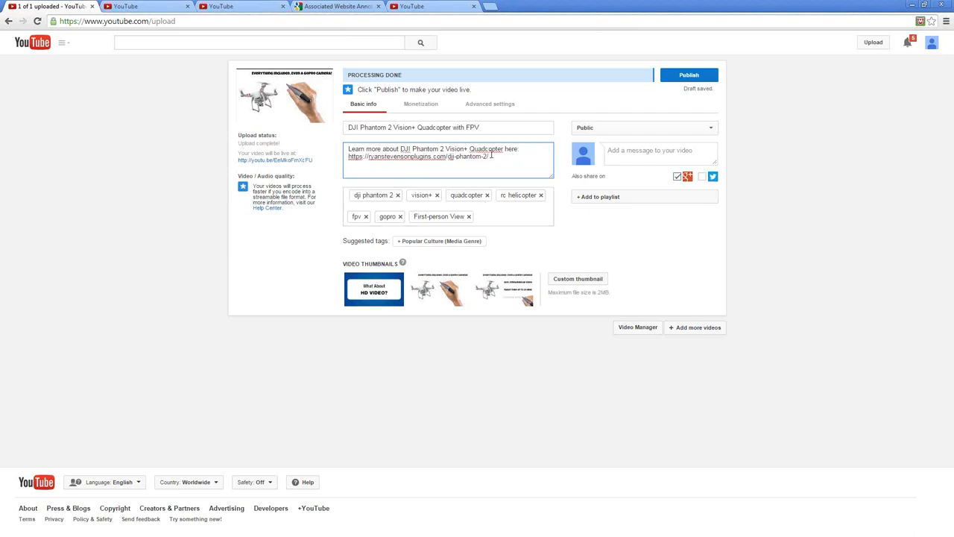
drag(492, 155, 346, 156)
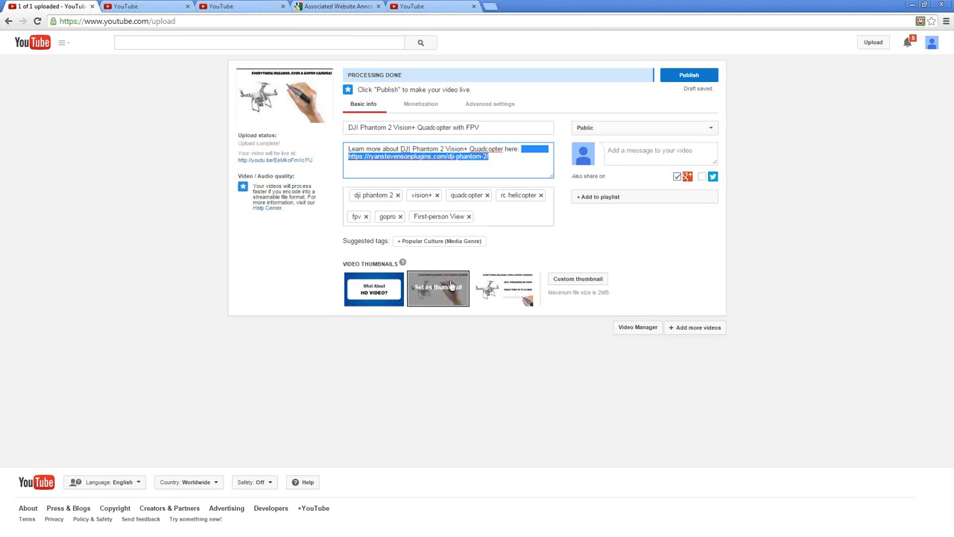
mouse_move(481, 306)
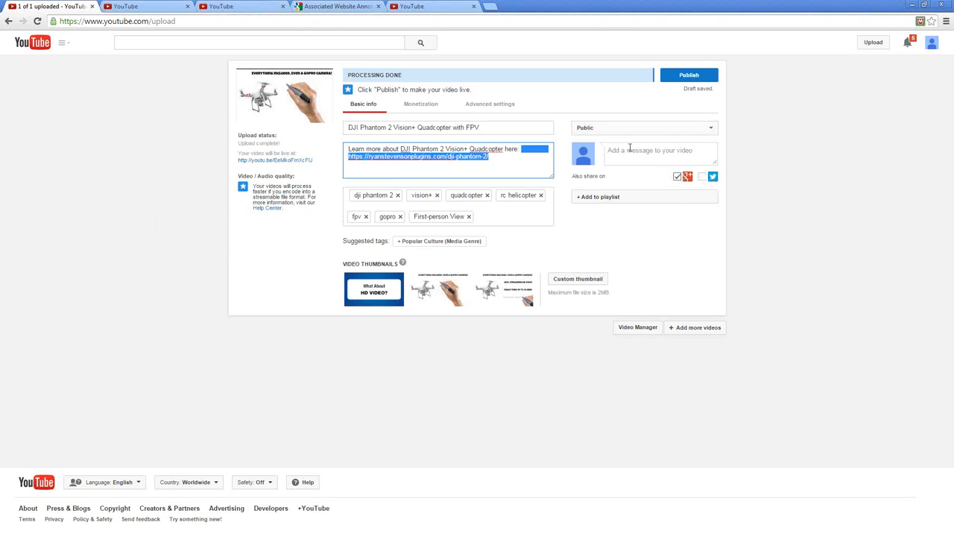
click(530, 161)
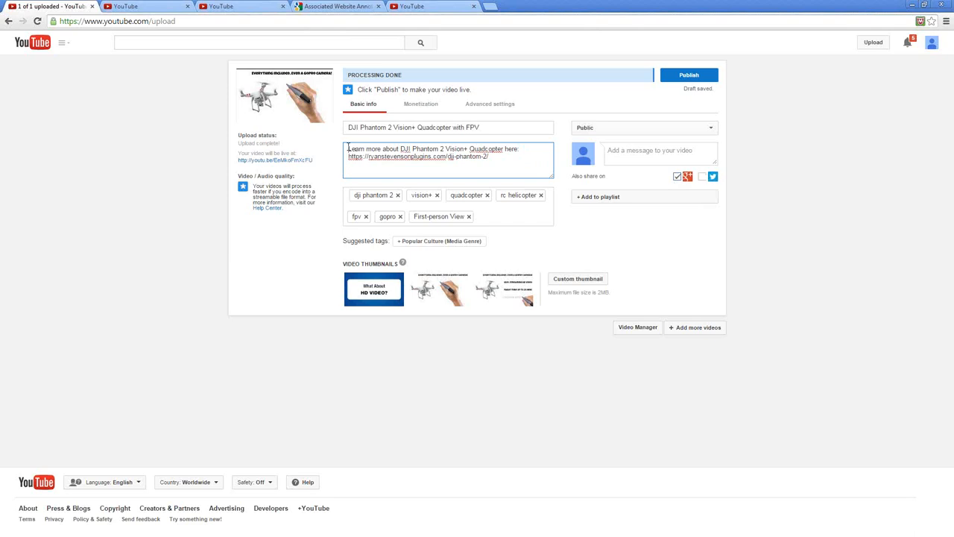
drag(348, 149, 413, 183)
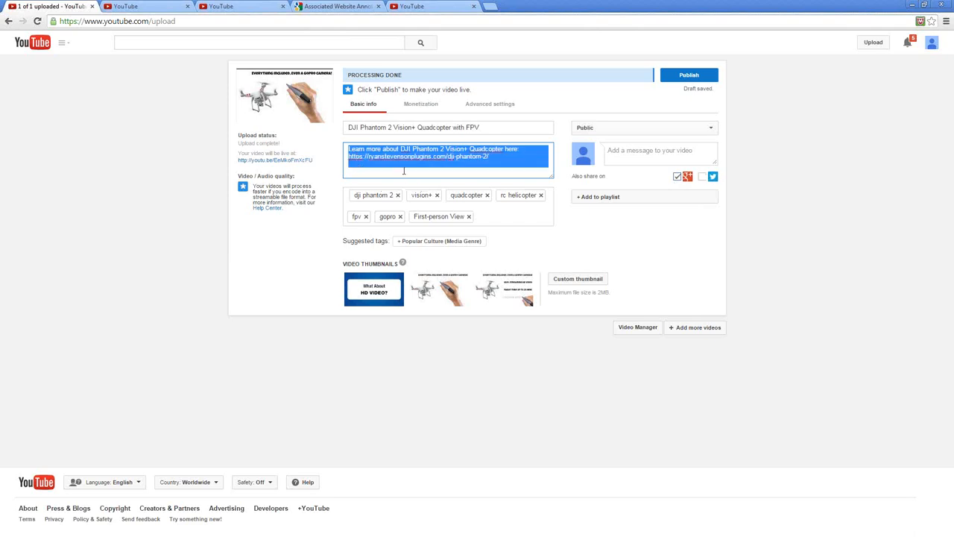
click(634, 153)
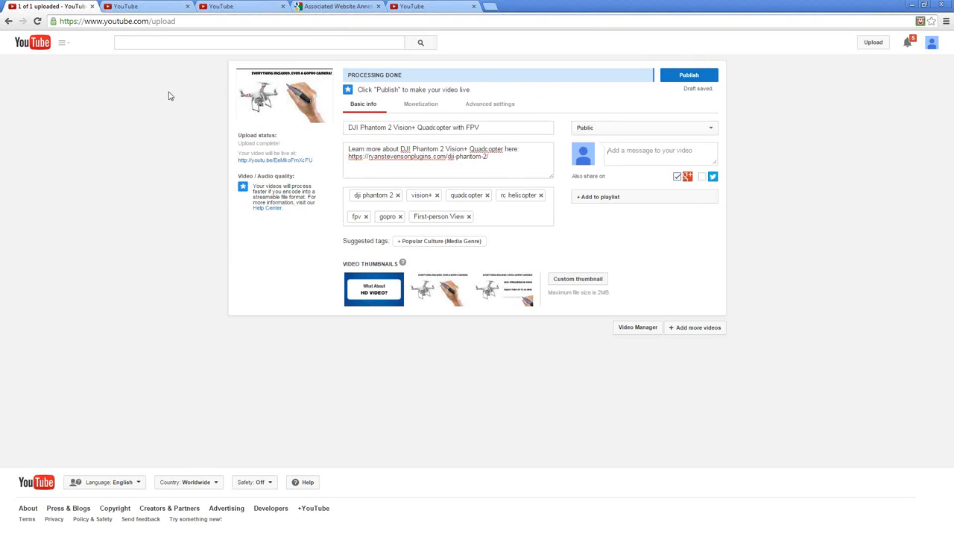
Leave the upload page without publishing and open the channel's Video Manager
click(132, 7)
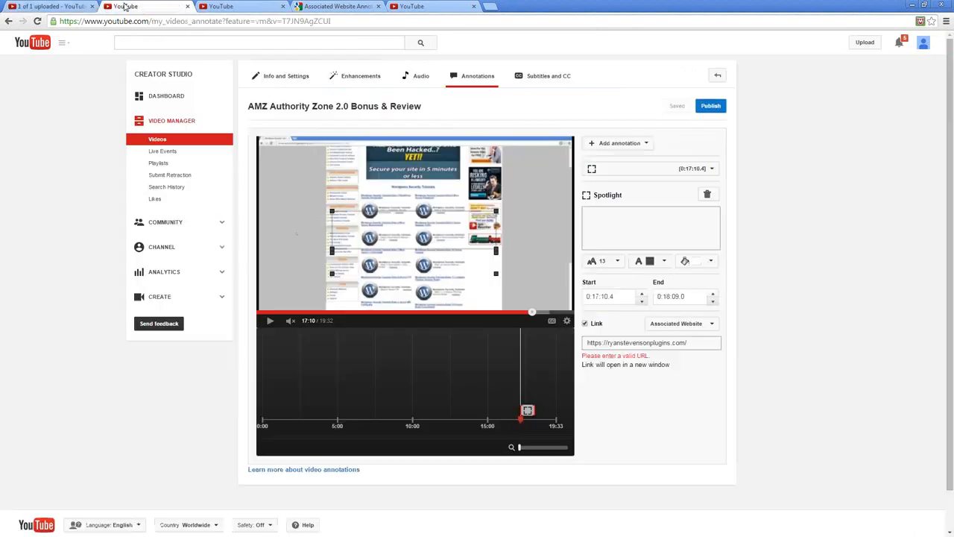
click(58, 9)
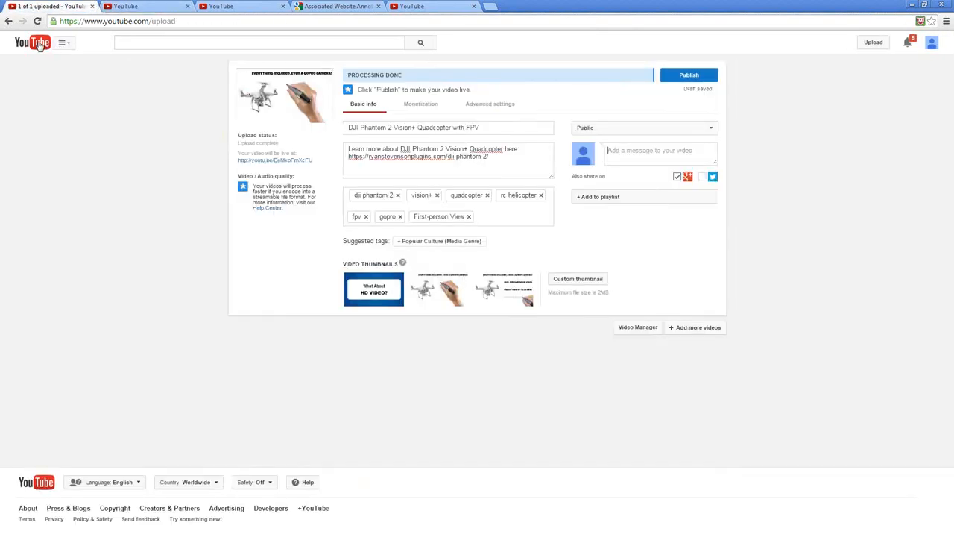
click(38, 44)
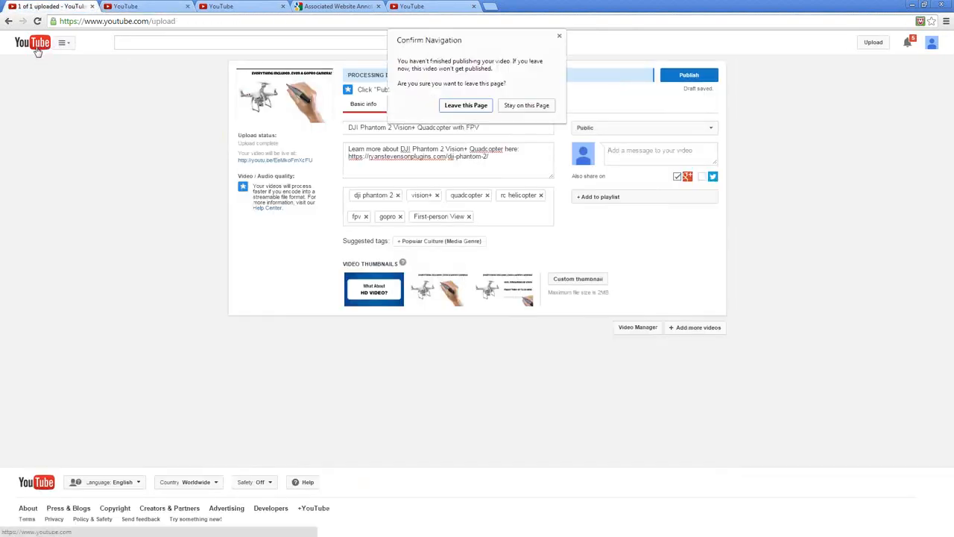
click(466, 105)
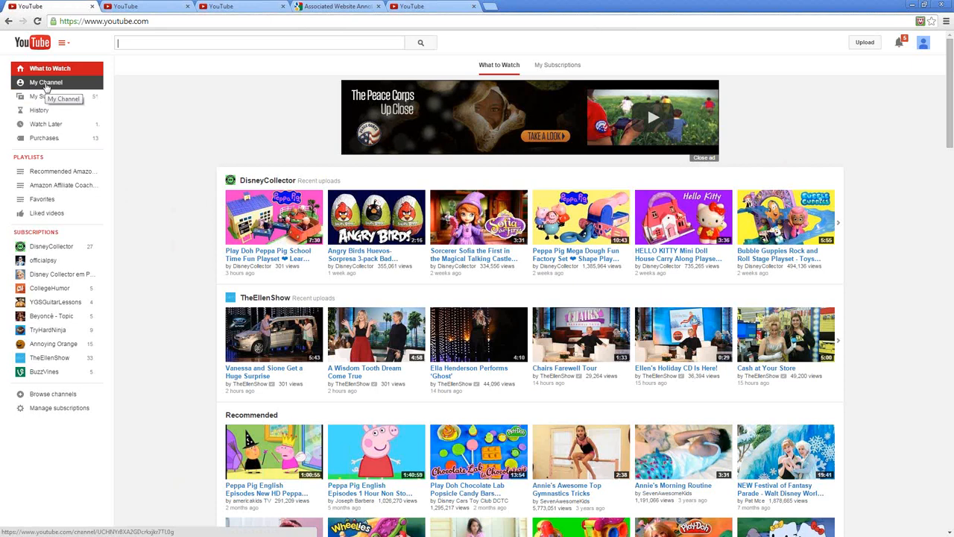
click(36, 87)
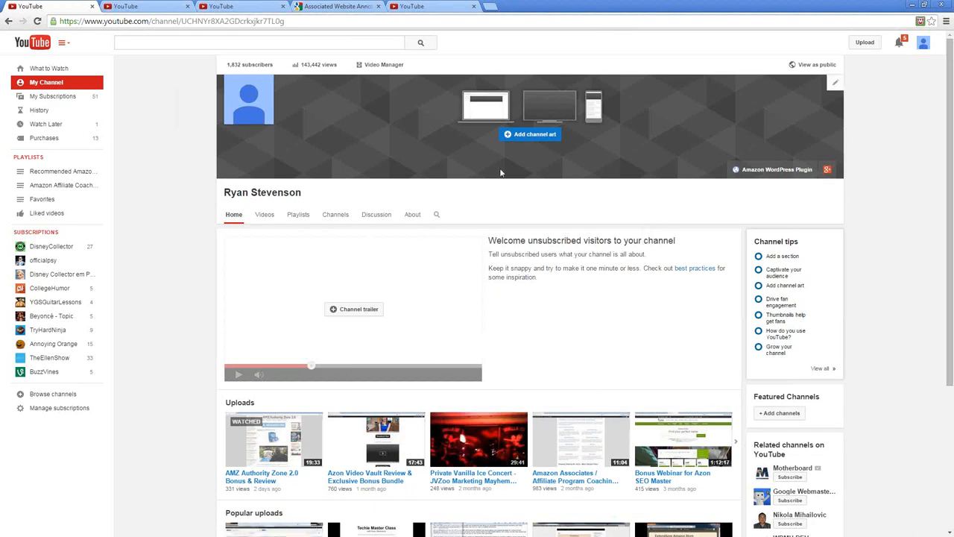
click(376, 67)
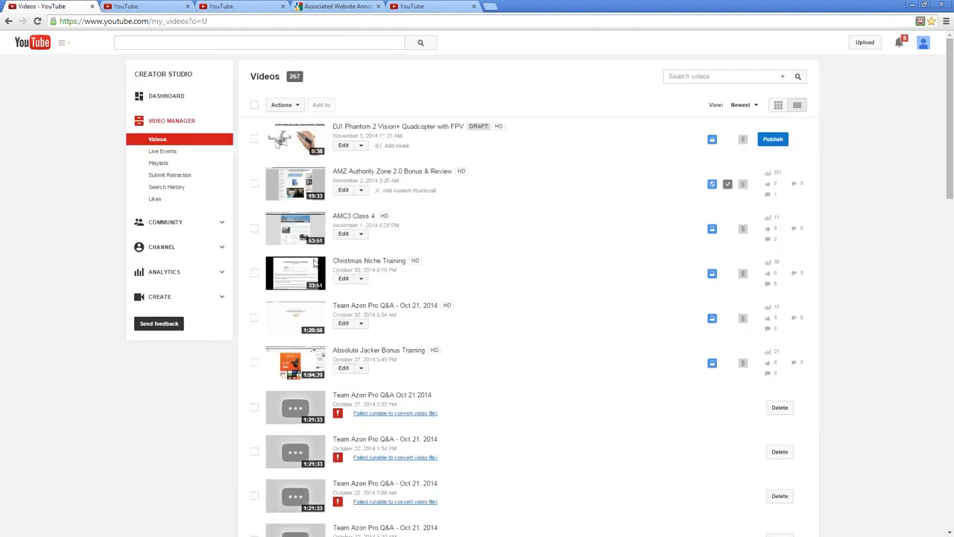
Open the annotations editor for the draft DJI Phantom 2 Vision+ Quadcopter with FPV video and move its playback to about 0:34
click(362, 147)
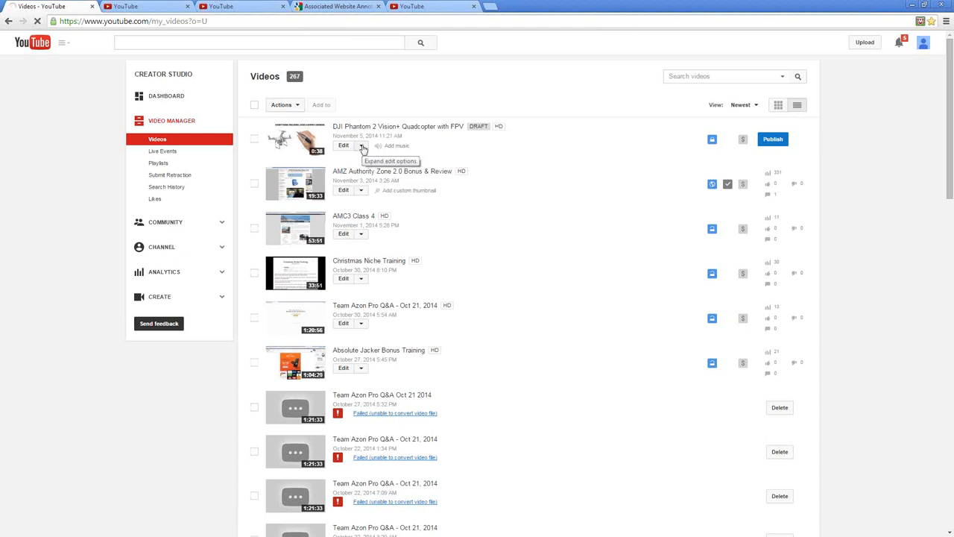
click(362, 147)
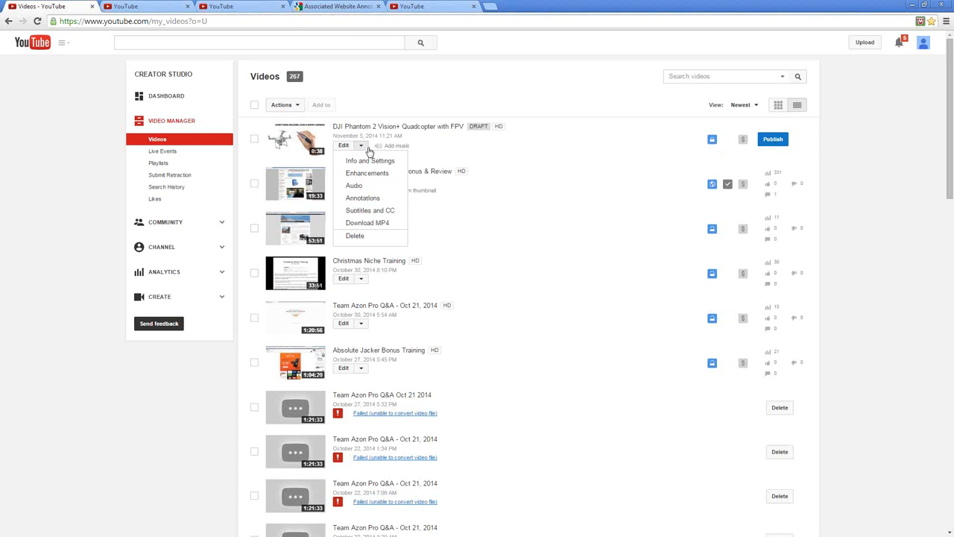
click(355, 199)
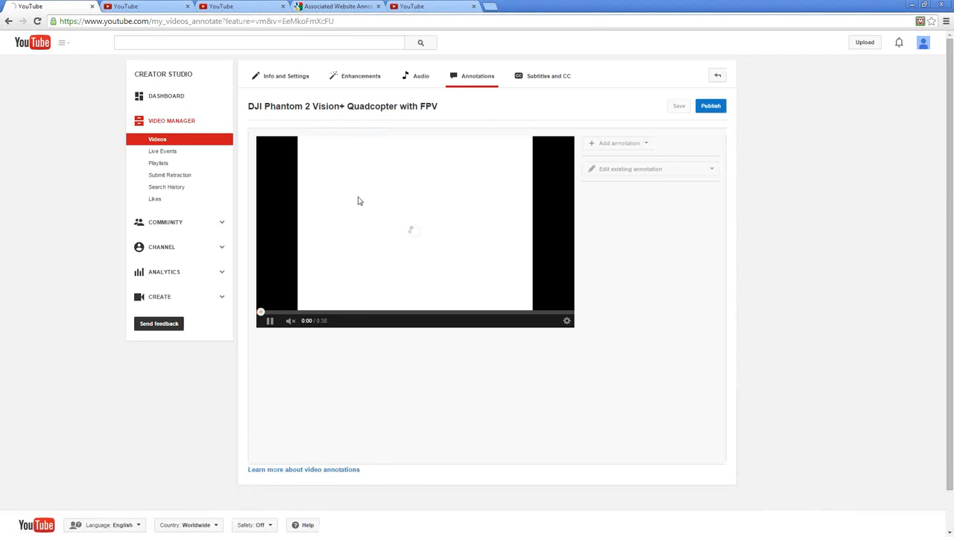
click(269, 321)
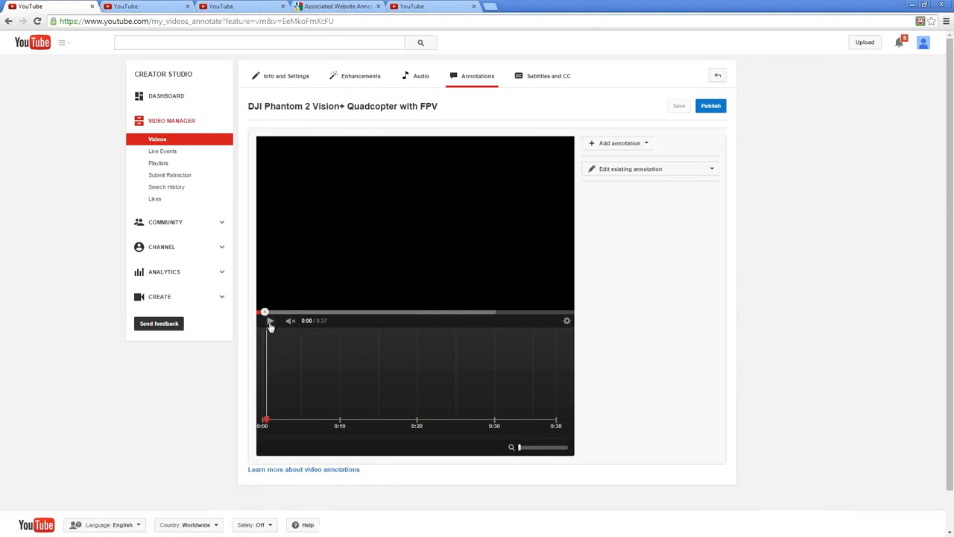
click(268, 322)
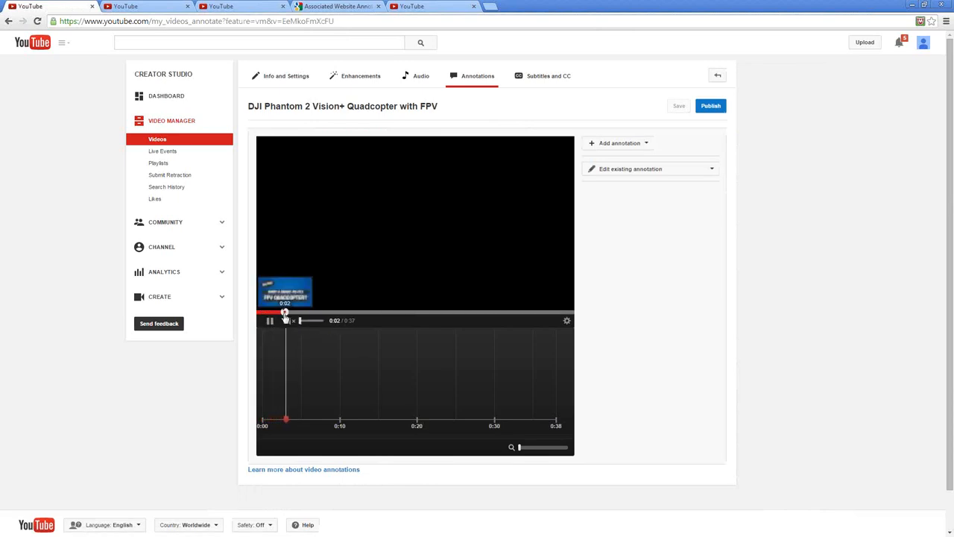
click(545, 311)
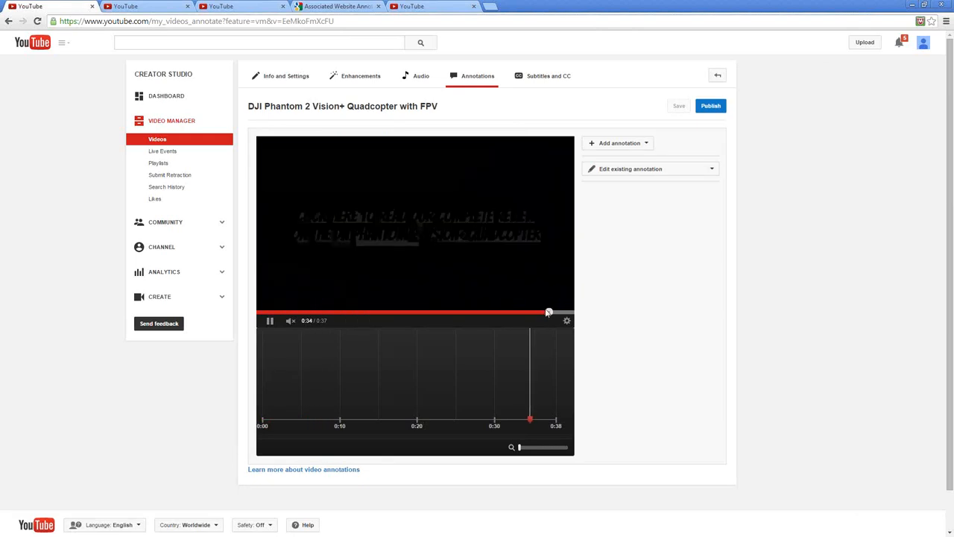
Move the video's playback to about 0:36, where the closing call-to-action box is on screen, and leave it paused
click(270, 320)
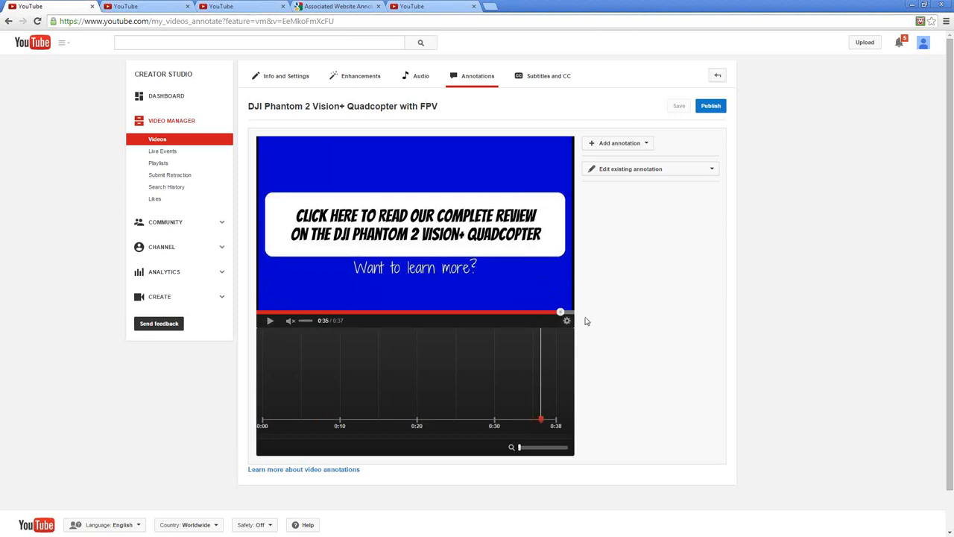
click(544, 311)
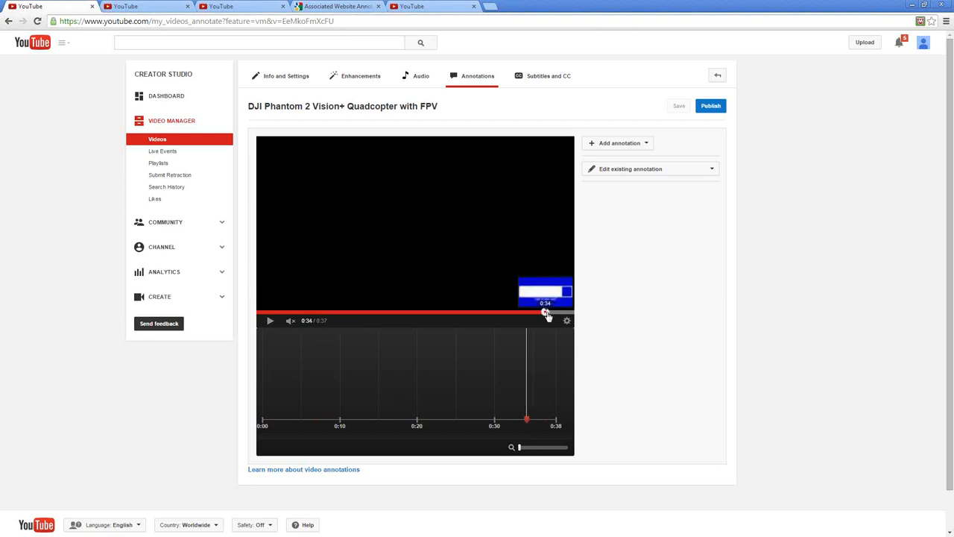
drag(547, 313, 552, 313)
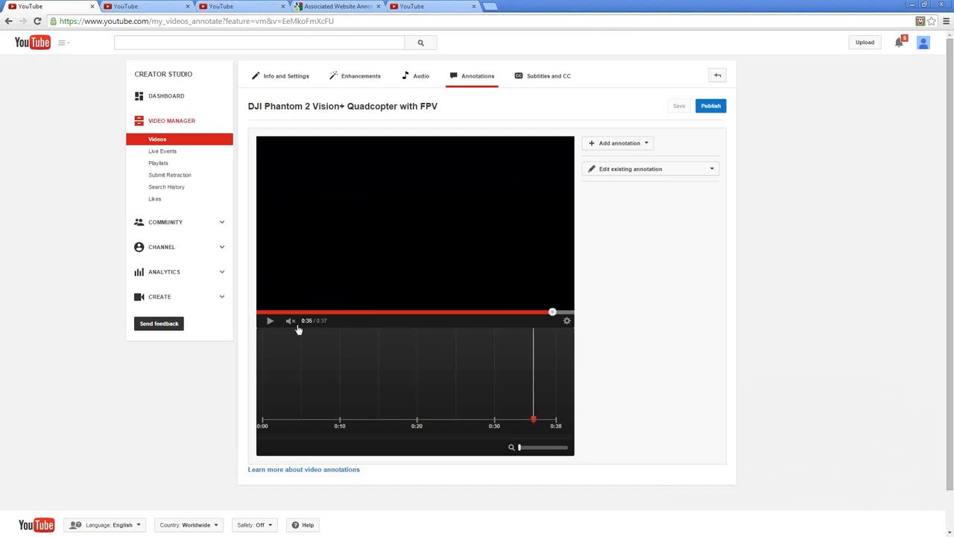
click(270, 321)
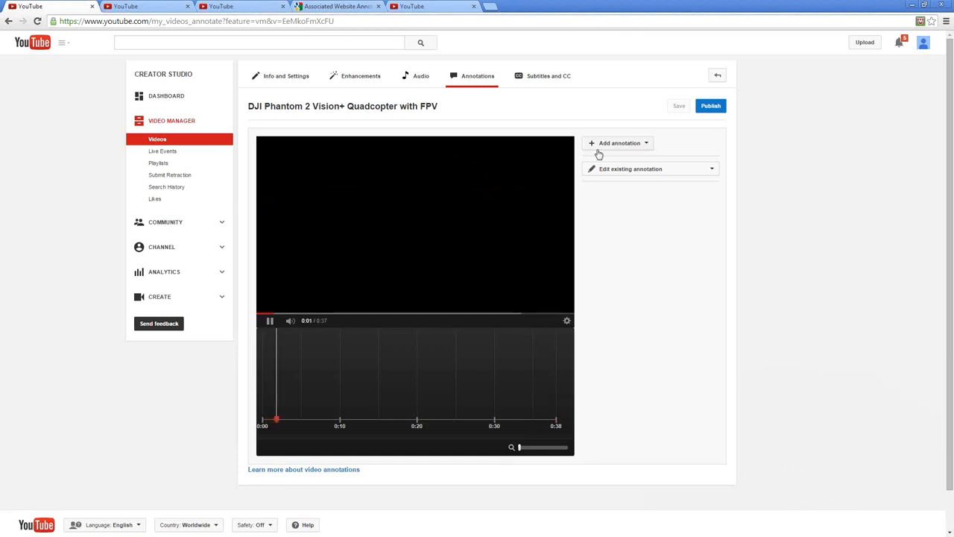
click(553, 312)
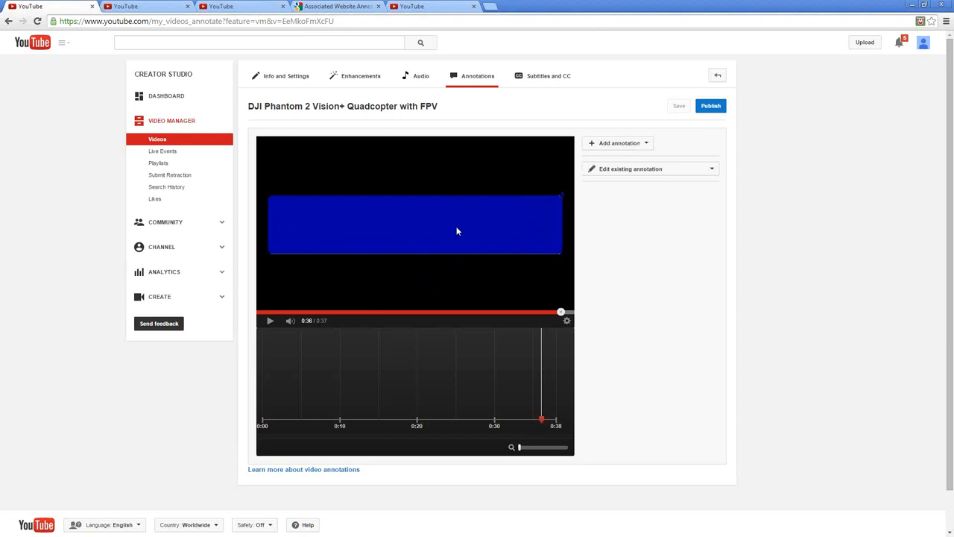
Add a Spotlight annotation and resize it to cover the whole call-to-action box
click(646, 145)
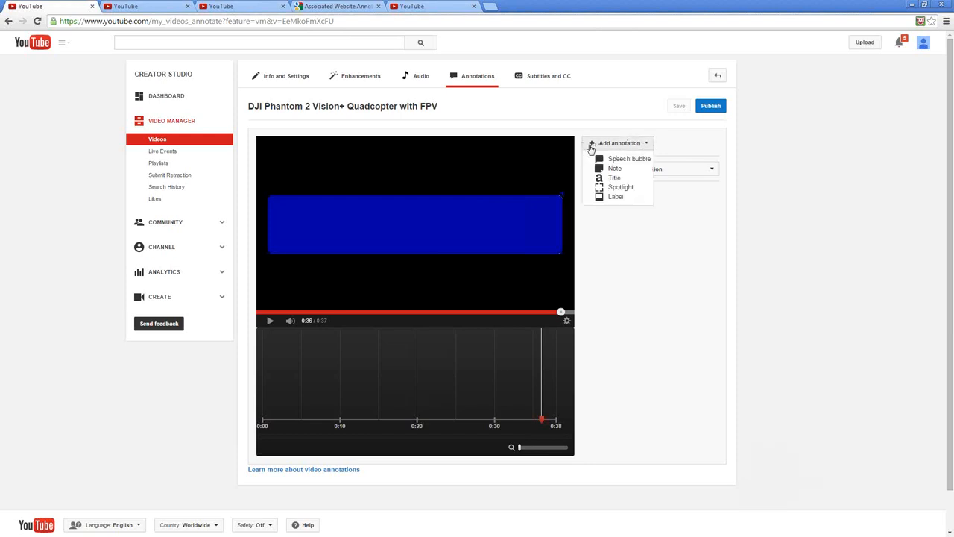
click(615, 189)
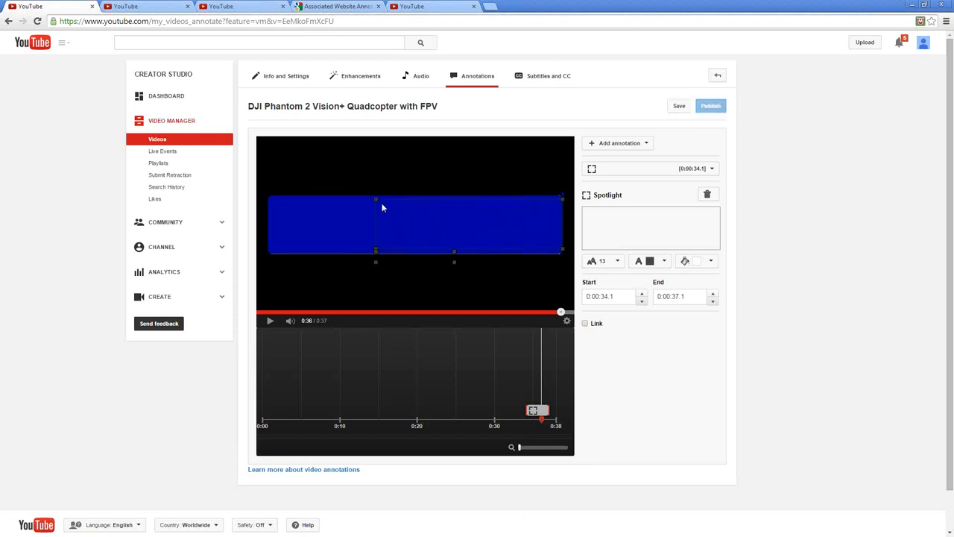
drag(375, 198, 270, 198)
drag(562, 254, 568, 254)
click(376, 227)
Try the text "test" in the spotlight annotation and clear it again
click(623, 218)
text(tast)
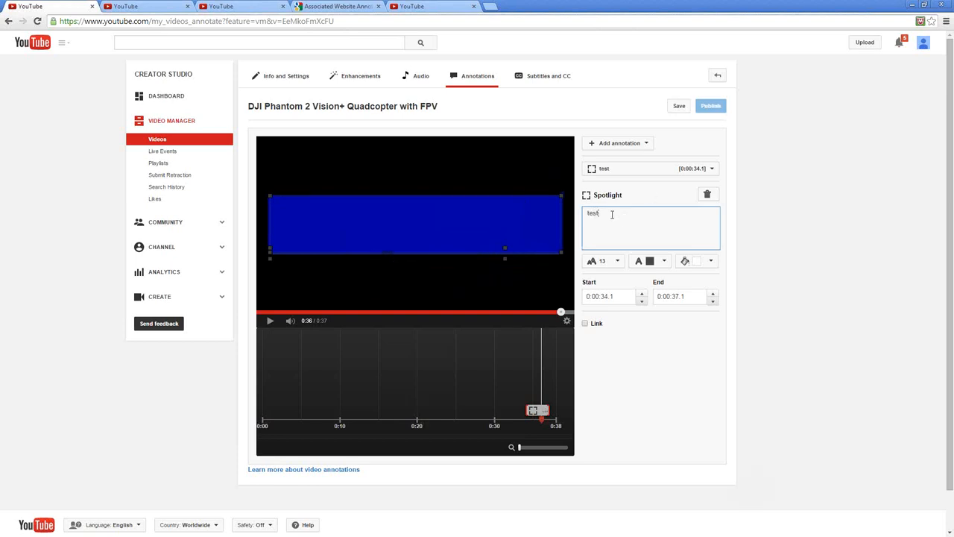
click(519, 227)
key(BackSpace)
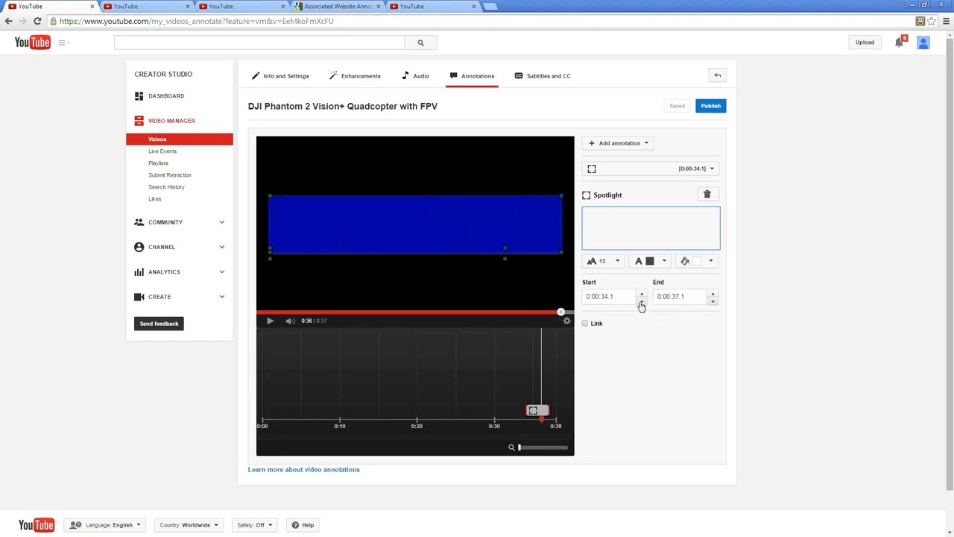
Try to extend the spotlight annotation's end time
click(713, 295)
click(714, 295)
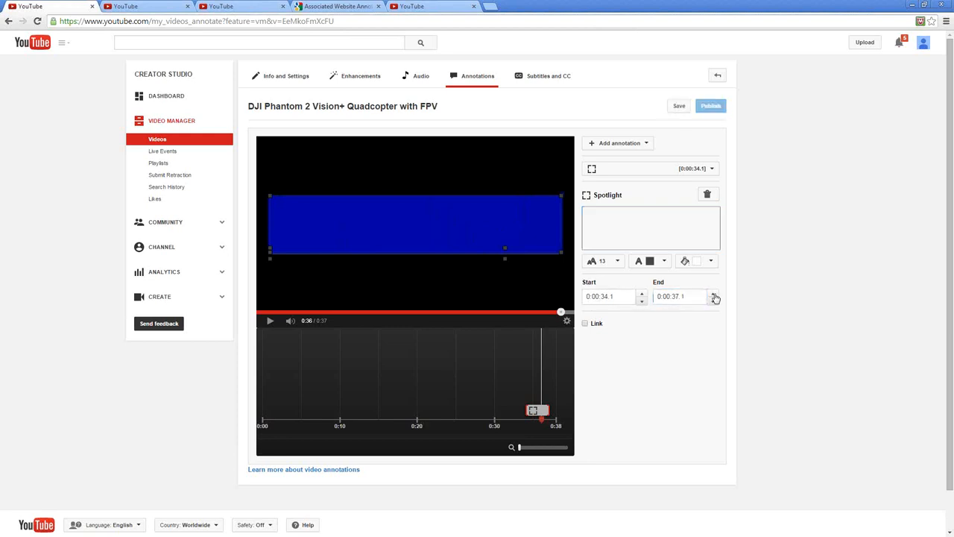
click(713, 296)
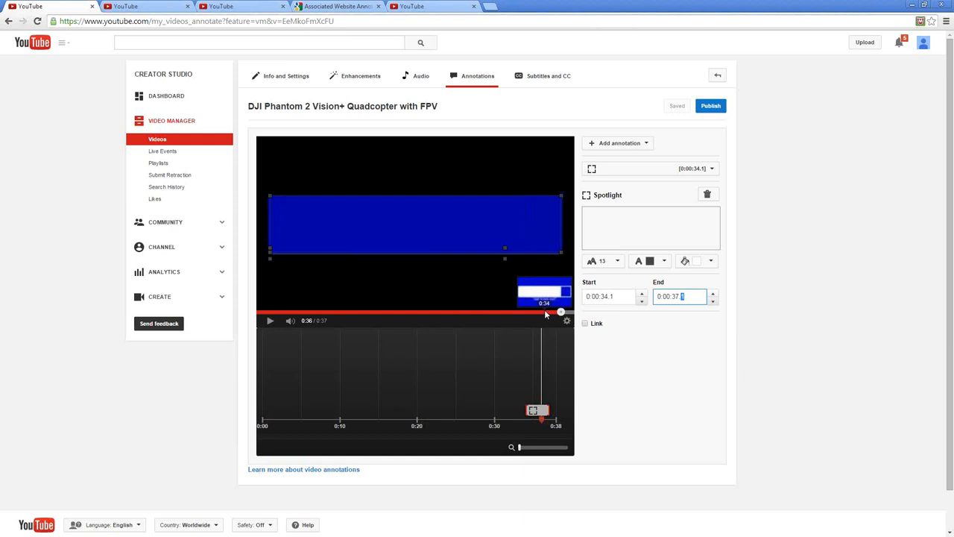
Enable the spotlight's link, set its type to Associated Website, and make the URL field ready for entry
click(585, 323)
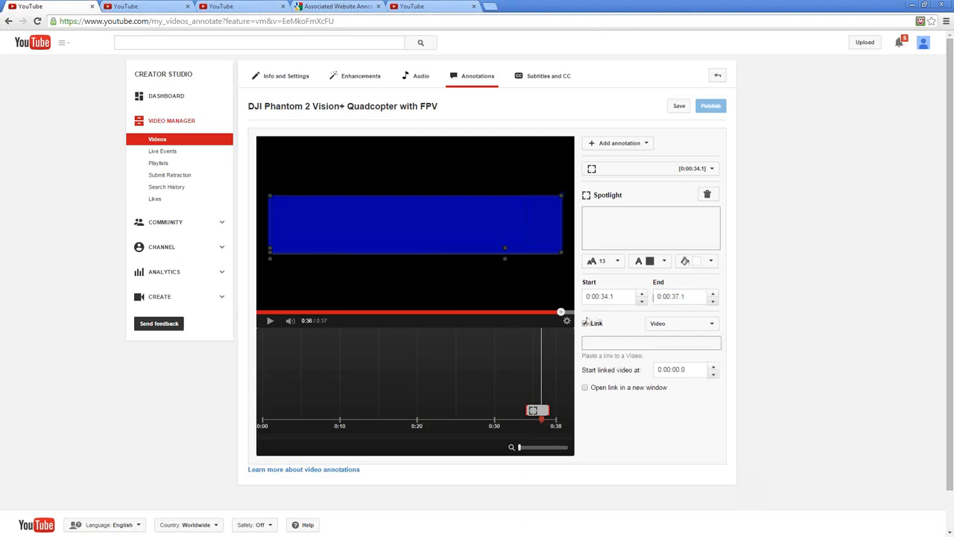
click(712, 325)
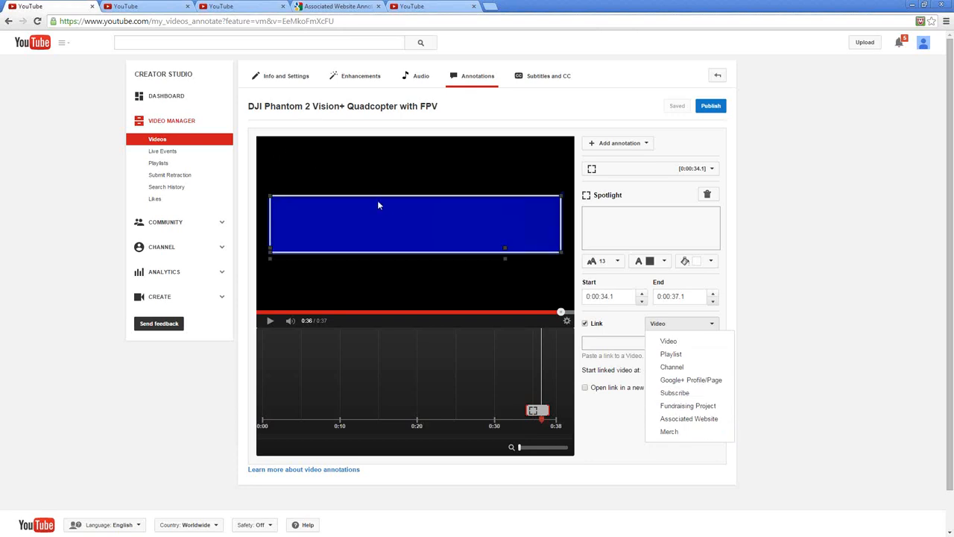
click(678, 419)
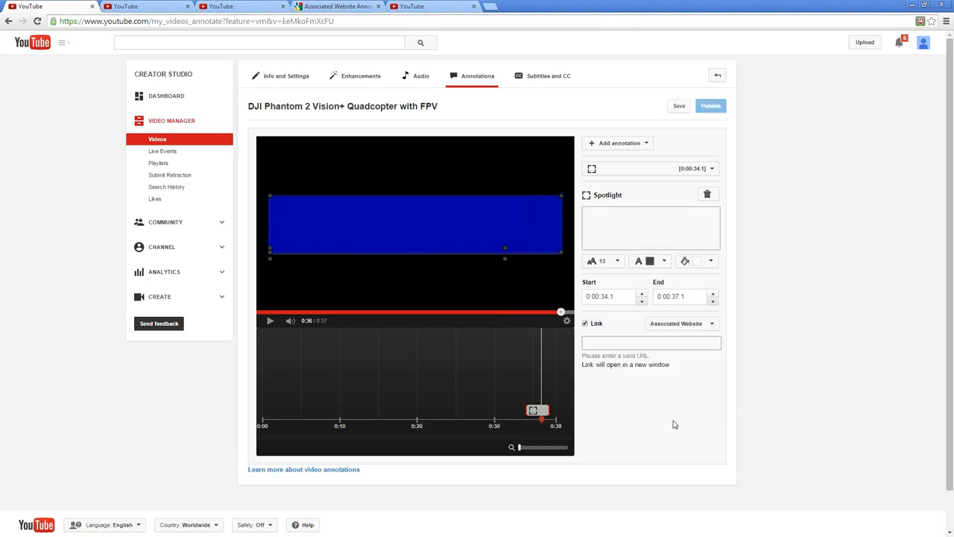
click(606, 341)
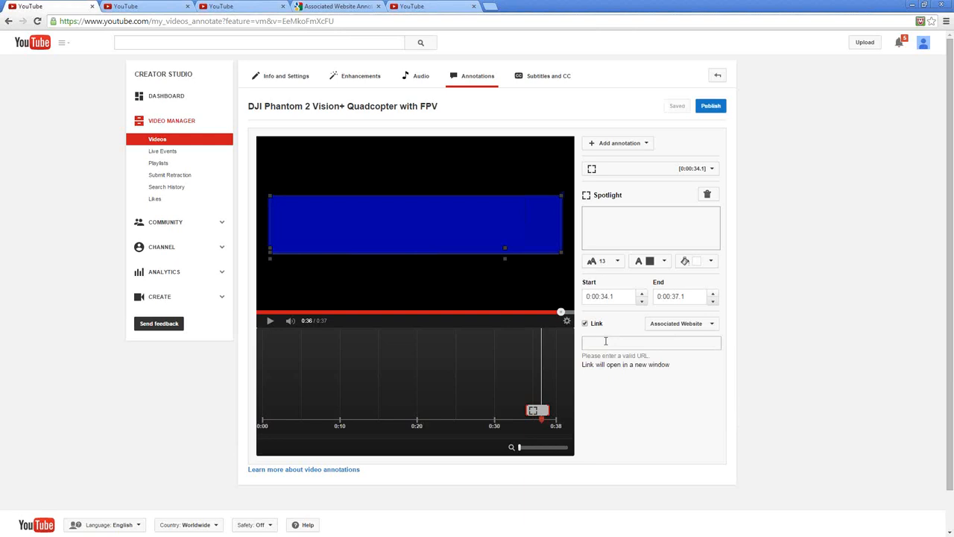
click(595, 343)
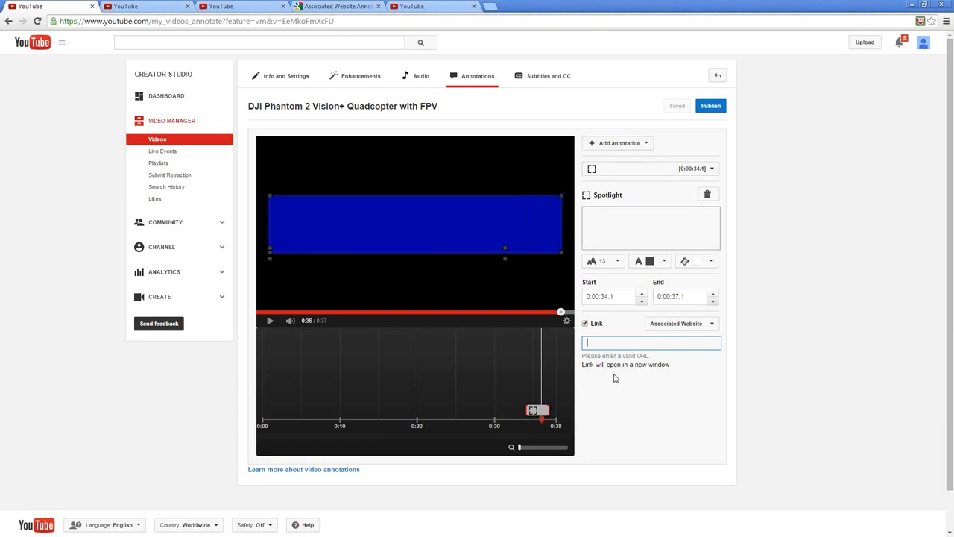
Switch to the channel's Features page and check the status of External annotations
click(147, 6)
click(227, 7)
click(227, 6)
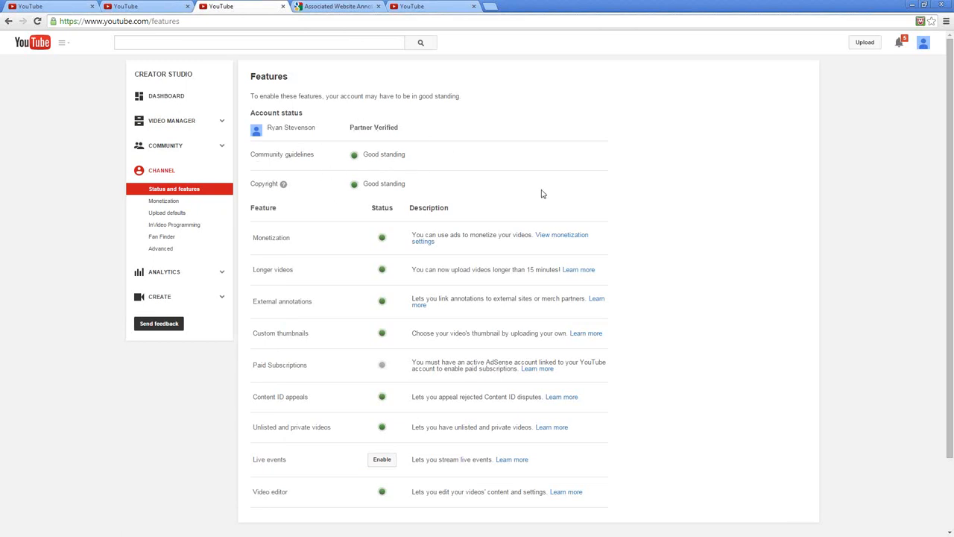
scroll(519, 175, down, 2)
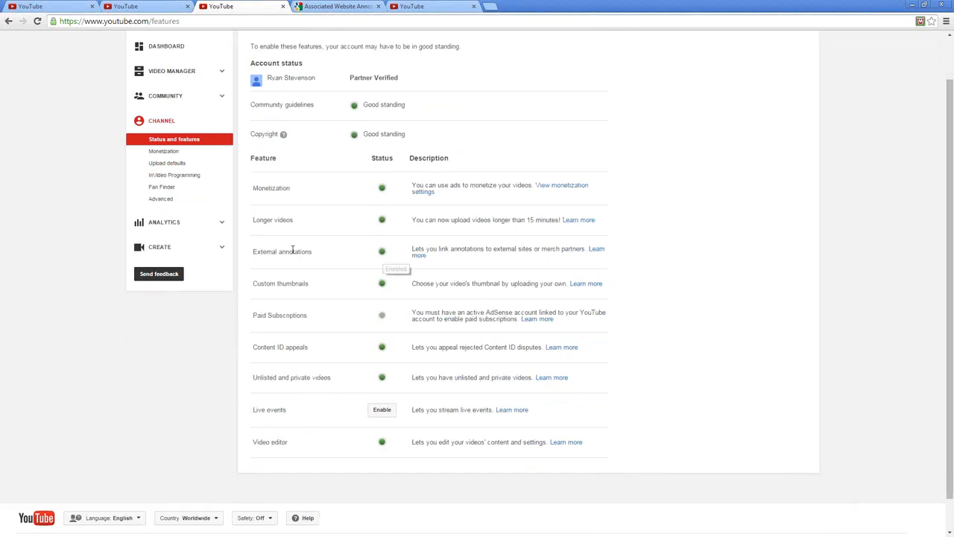
drag(252, 252, 333, 254)
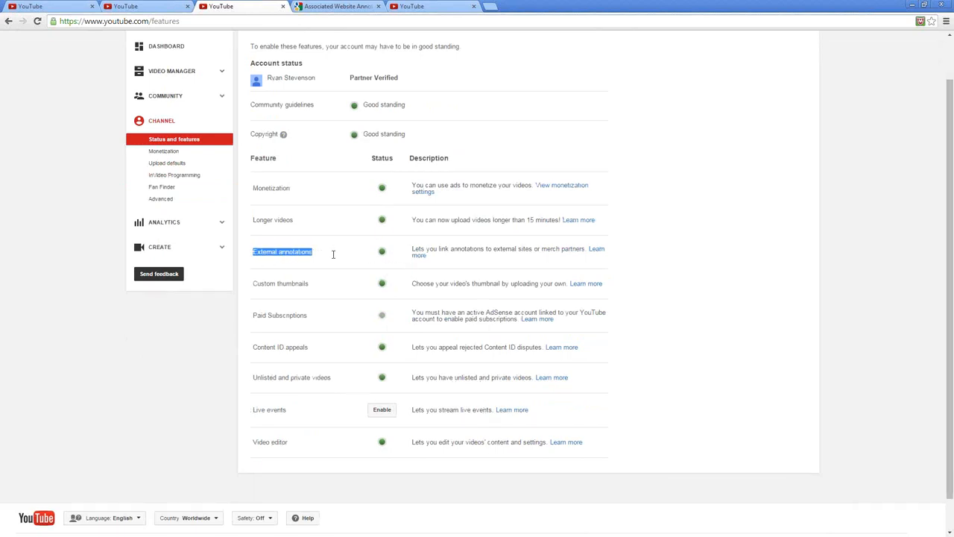
click(541, 245)
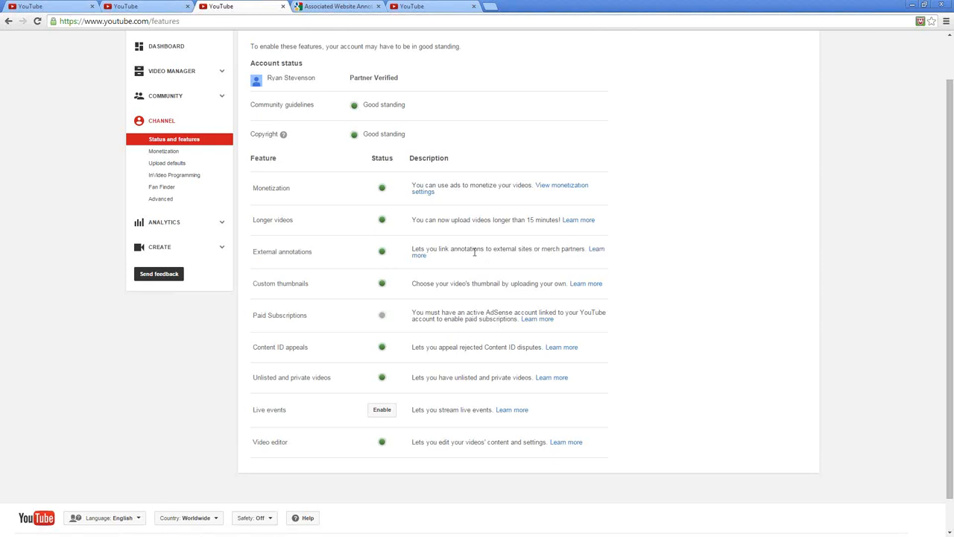
Open the Associated Website Annotations help article from the External annotations feature and compare it with the spotlight's link settings
click(419, 257)
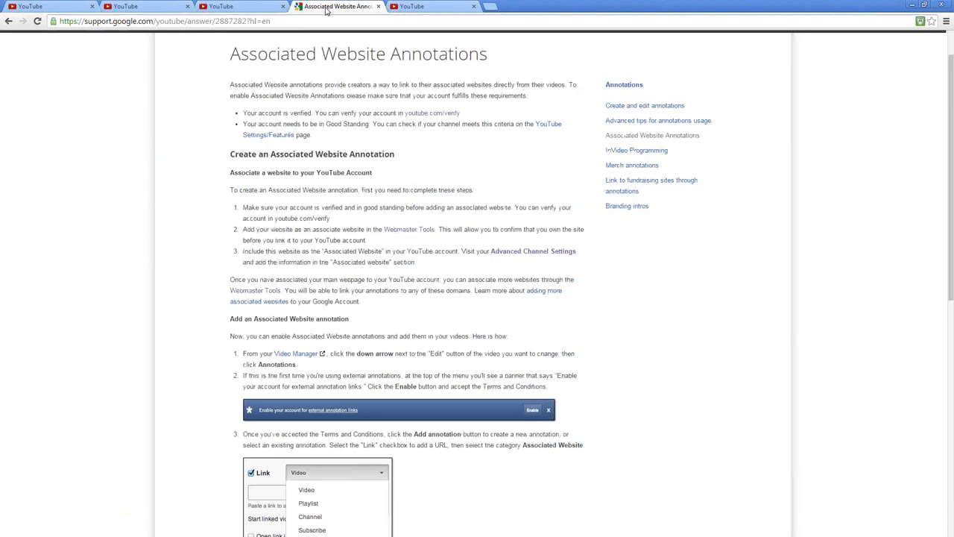
click(239, 7)
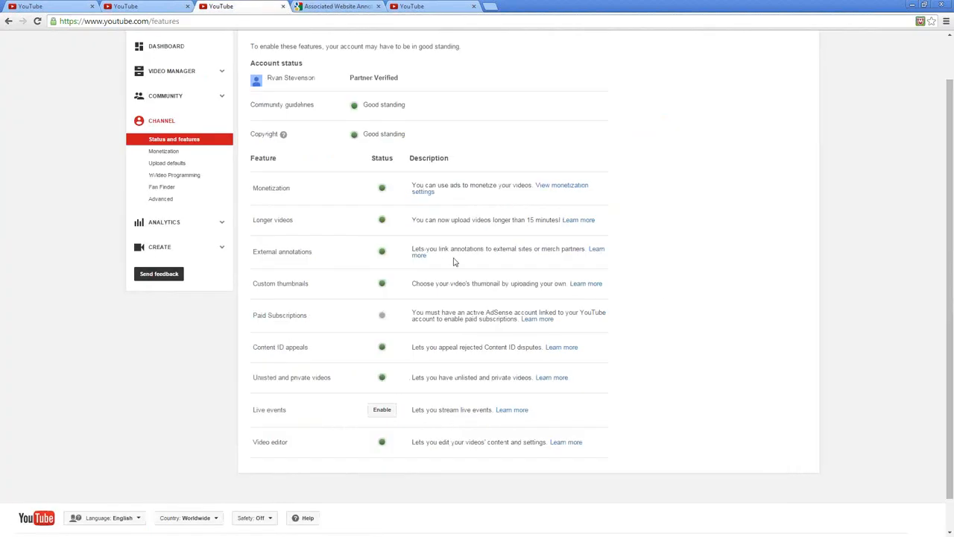
middle_click(419, 257)
key(ctrl+Tab)
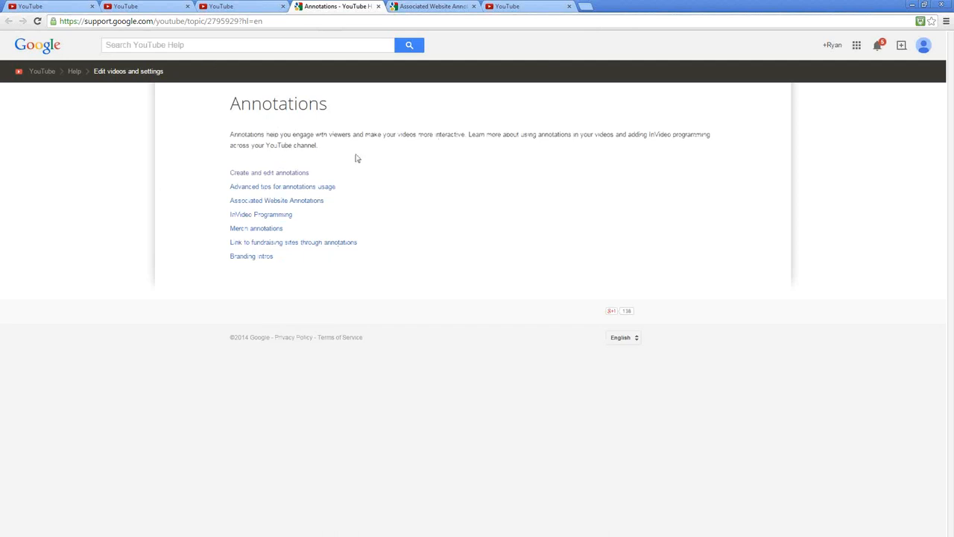
click(240, 203)
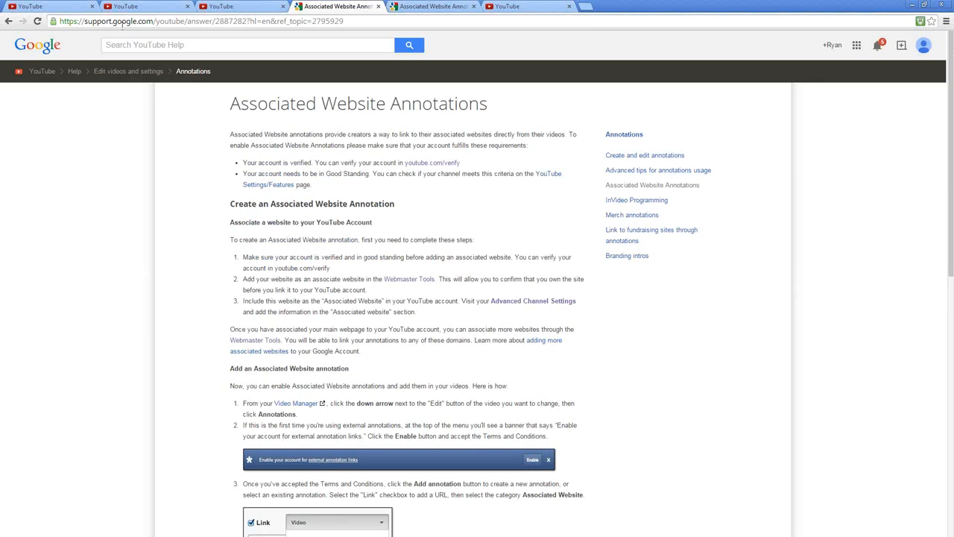
click(56, 9)
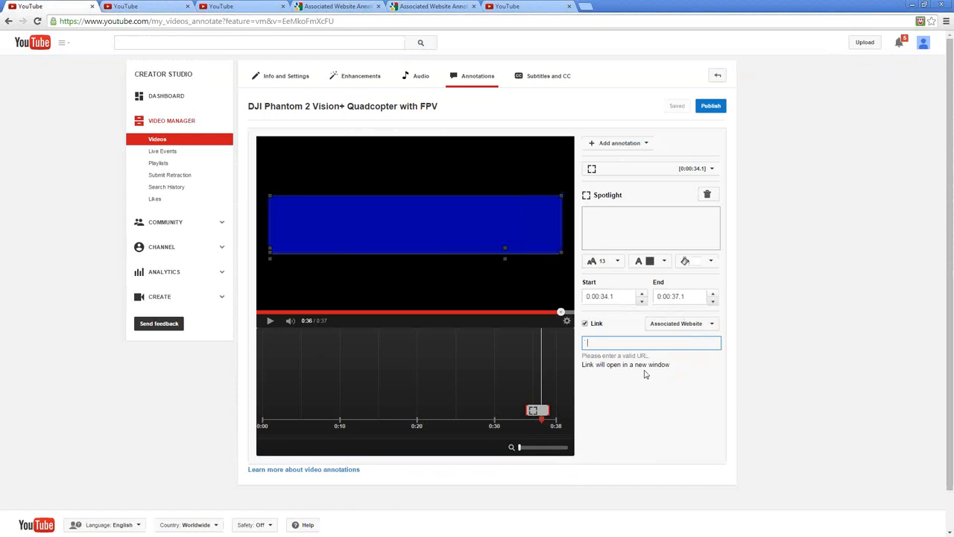
click(336, 7)
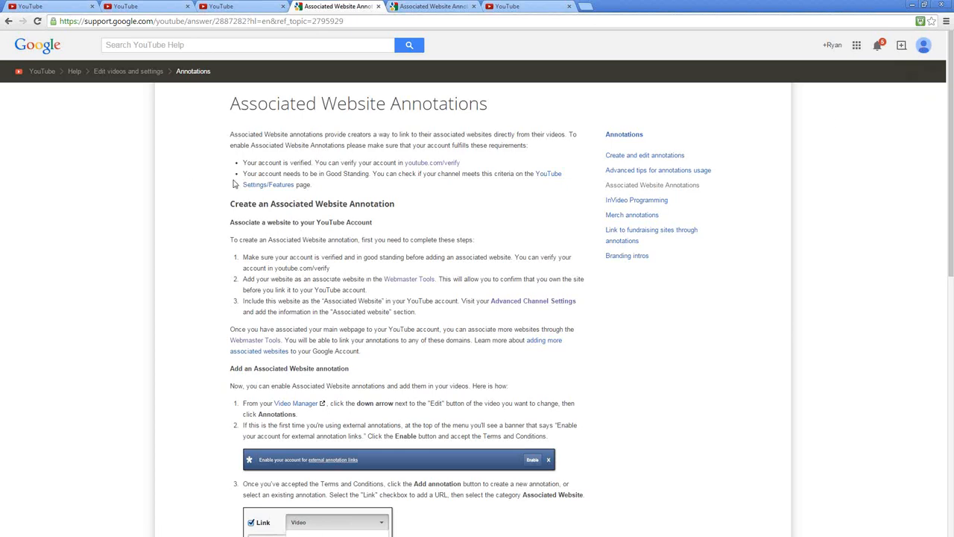
Open the Advanced Channel Settings from the help article in a new tab and check the Associated website section
click(410, 282)
click(535, 304)
right_click(514, 304)
click(531, 310)
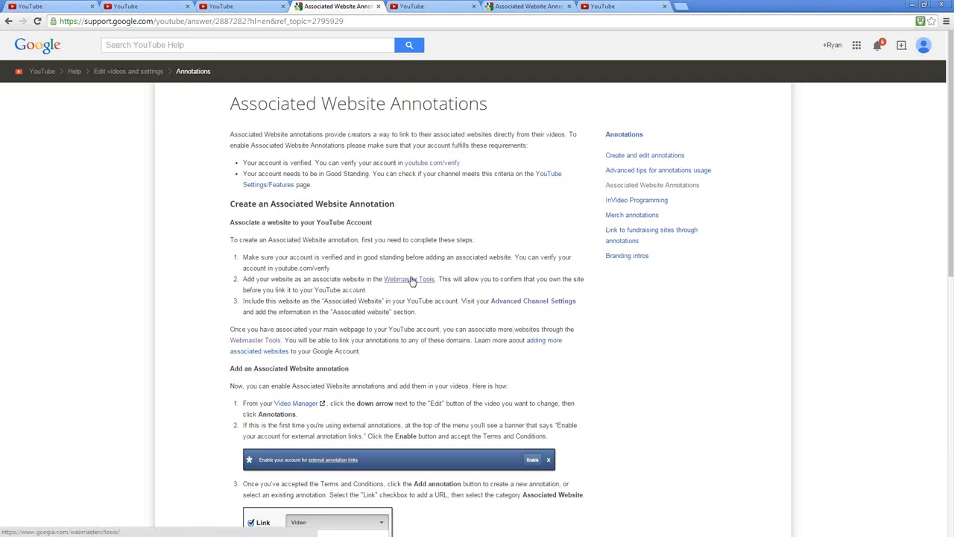
click(428, 9)
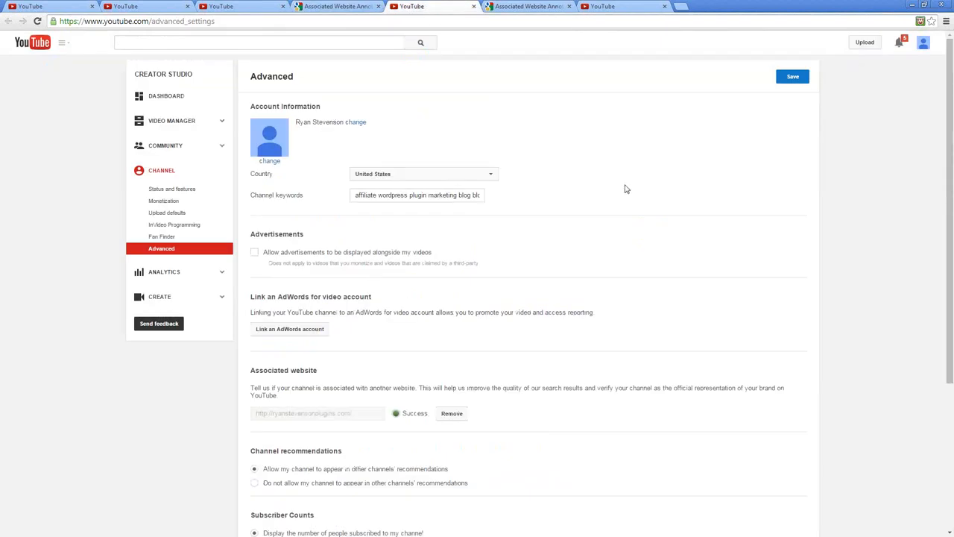
scroll(626, 190, down, 3)
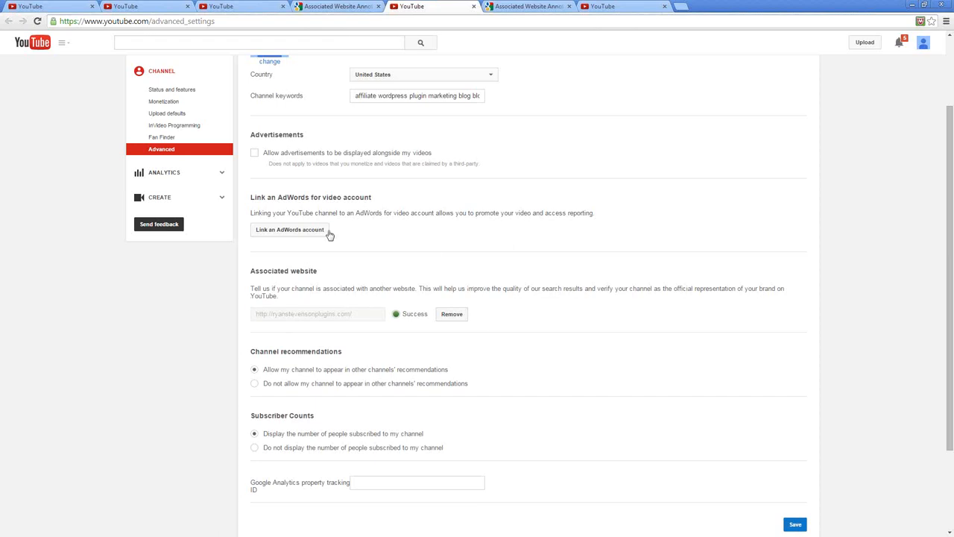
Review the help article's steps for adding an associated website annotation and its FAQ, and return to the annotations editor
click(350, 6)
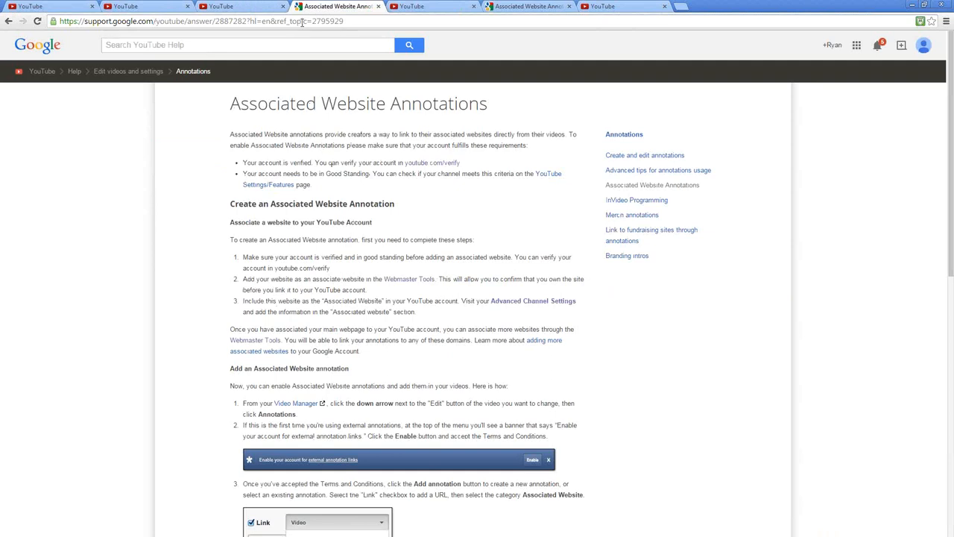
scroll(433, 255, down, 3)
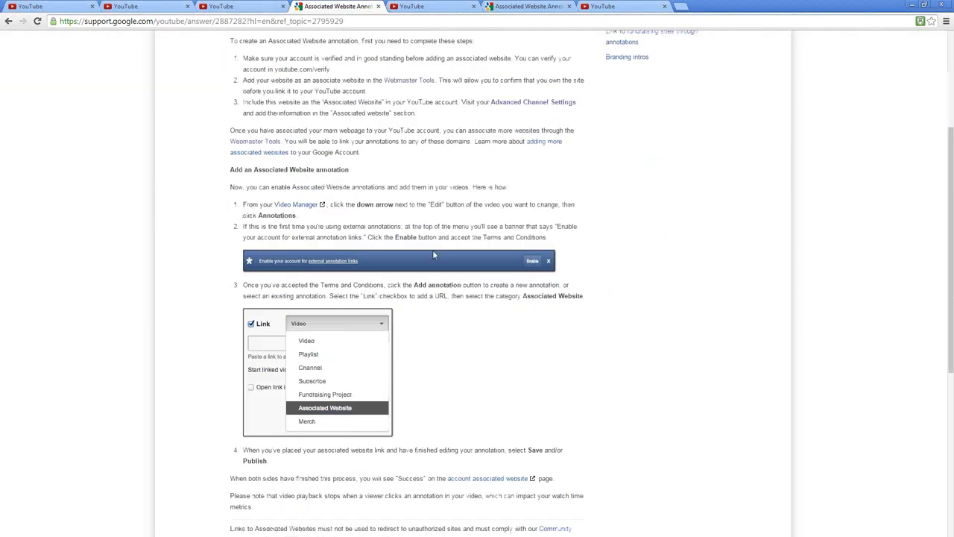
scroll(466, 179, down, 3)
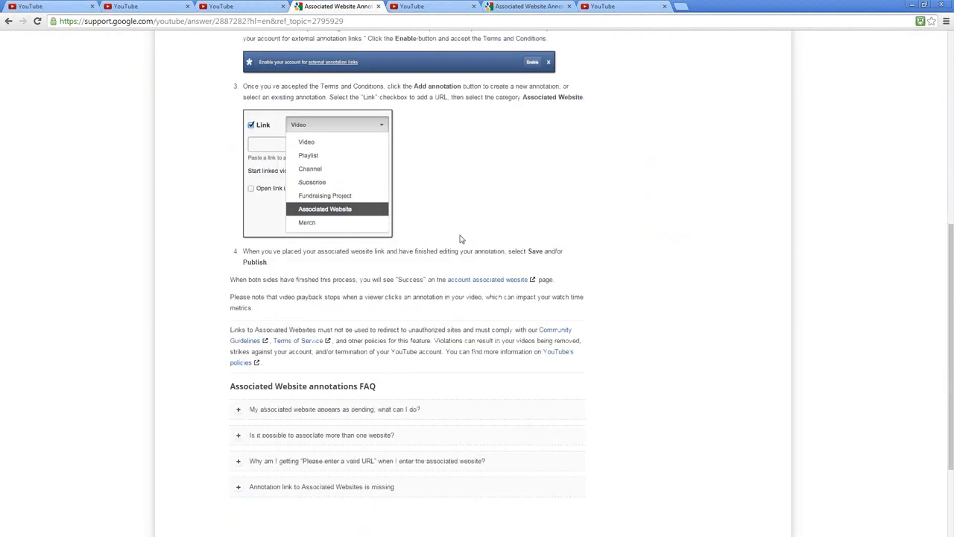
click(220, 6)
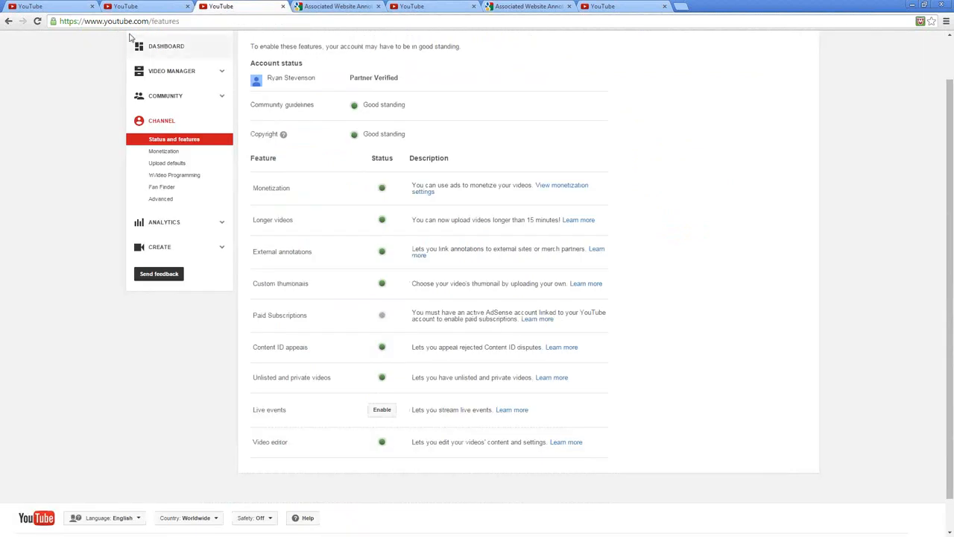
click(57, 9)
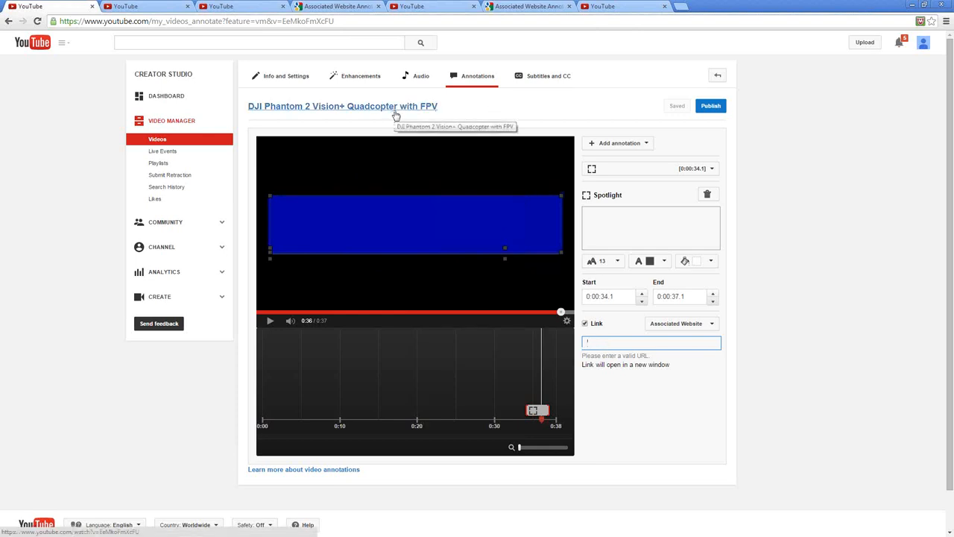
Return to the DJI Phantom video's info and settings, open its watch page in a new tab and check the available sharing options
click(279, 77)
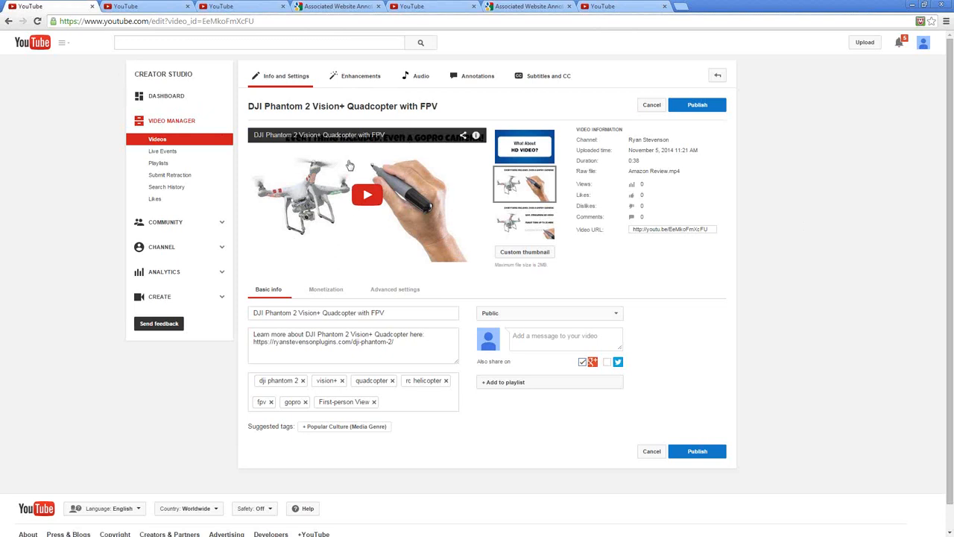
right_click(335, 108)
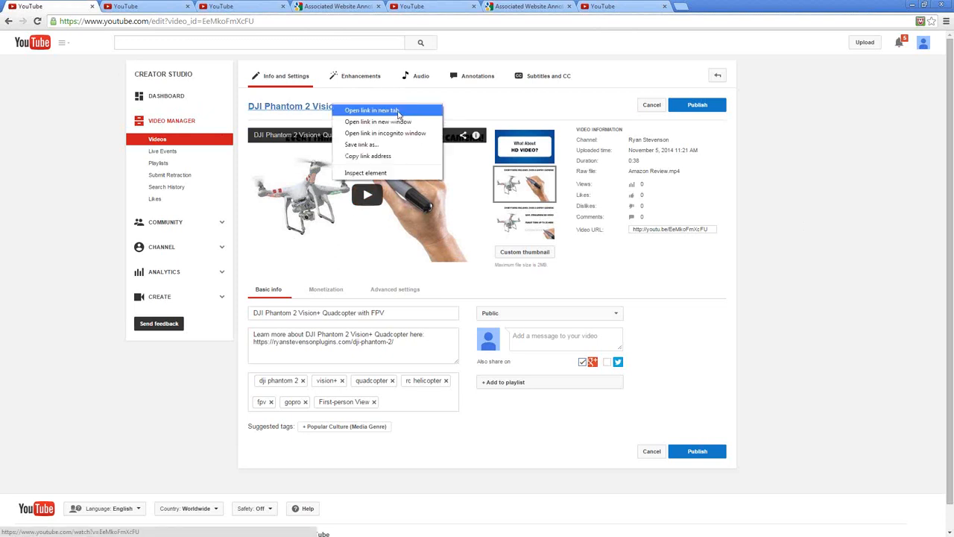
click(378, 112)
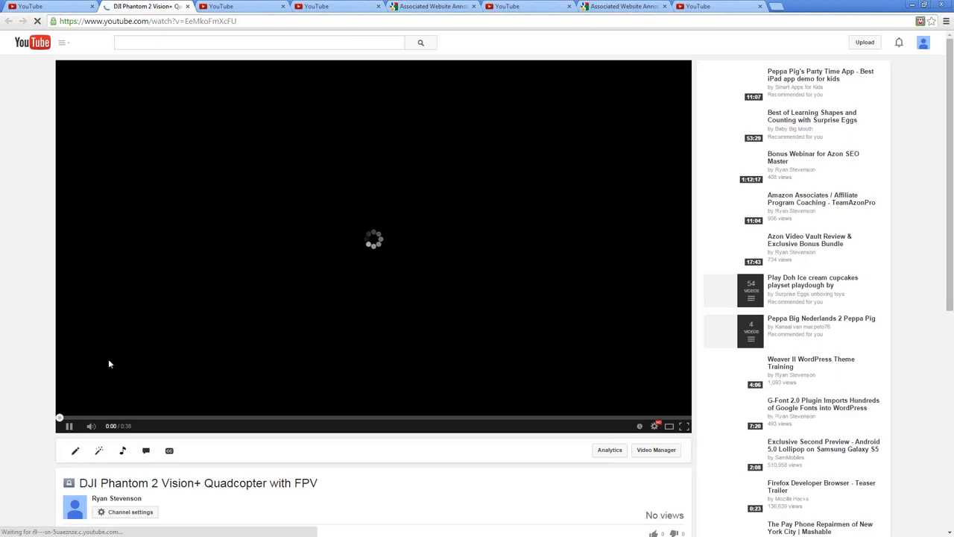
scroll(405, 303, down, 3)
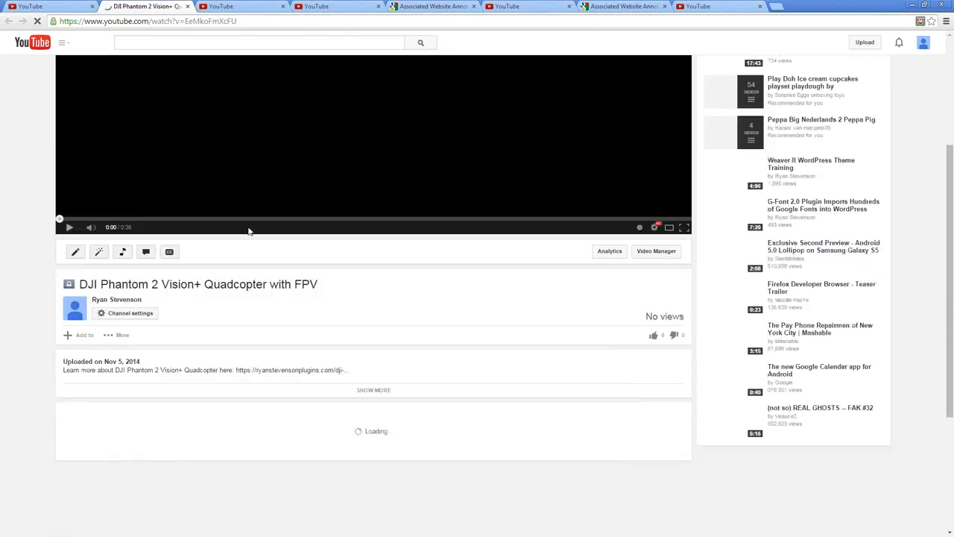
click(121, 335)
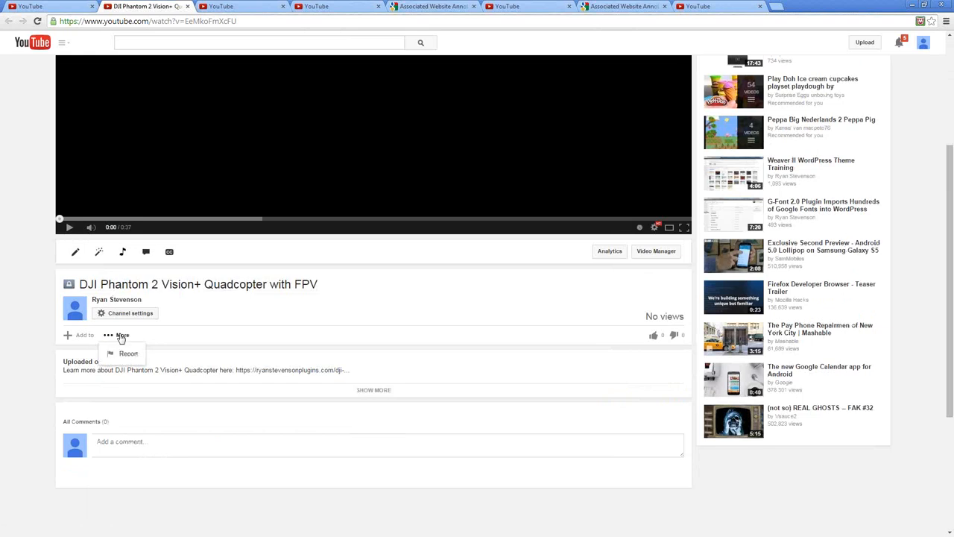
click(302, 318)
scroll(449, 273, up, 3)
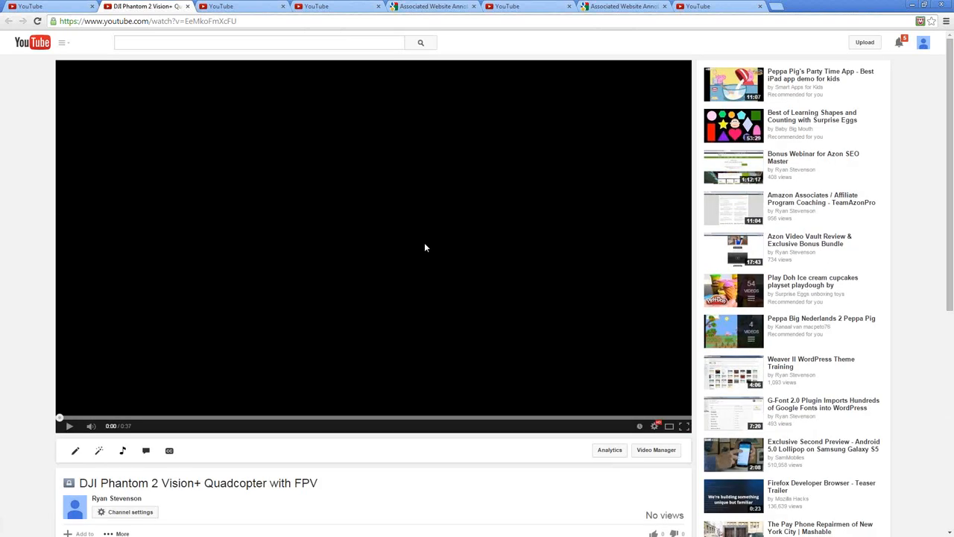
Open the suggested Amazon Associates / Affiliate Program Coaching - TeamAzonPro video and pause its playback
click(813, 198)
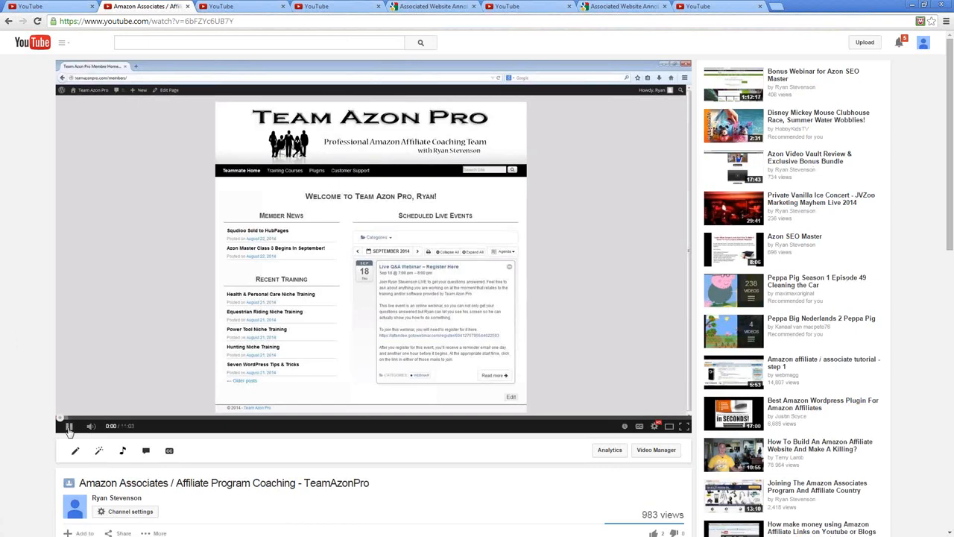
click(69, 427)
scroll(277, 419, down, 1)
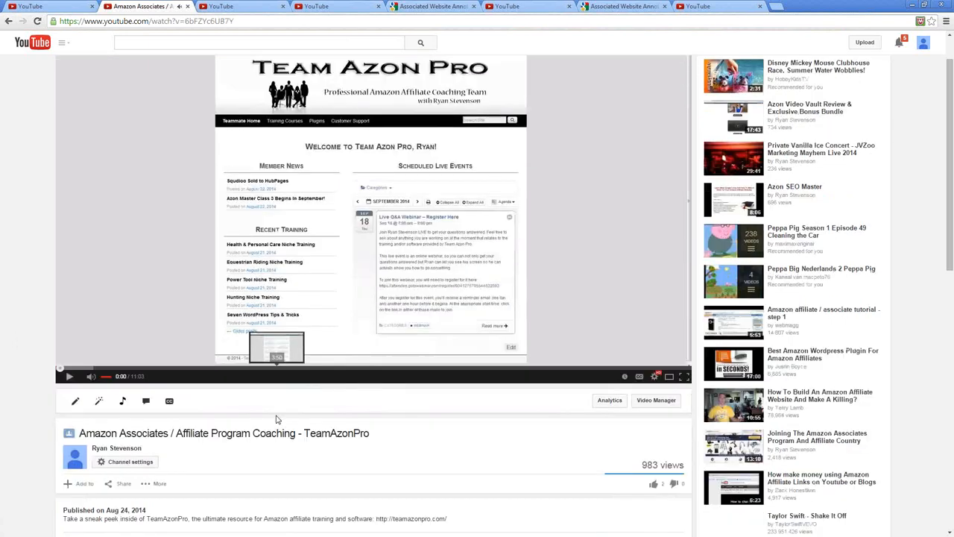
scroll(277, 419, down, 3)
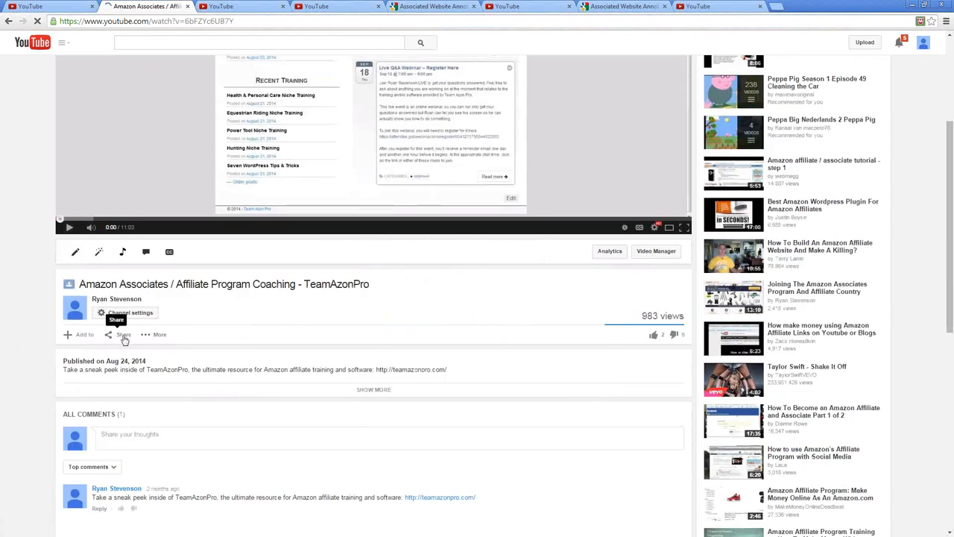
Show the coaching video's embed code from its sharing options and select the whole iframe code
click(123, 336)
scroll(302, 310, down, 1)
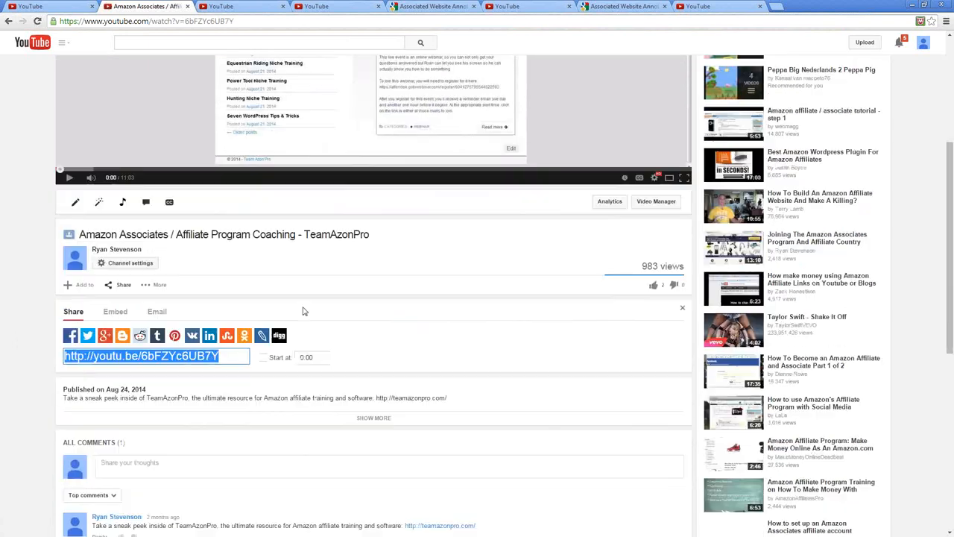
scroll(303, 310, down, 3)
click(113, 163)
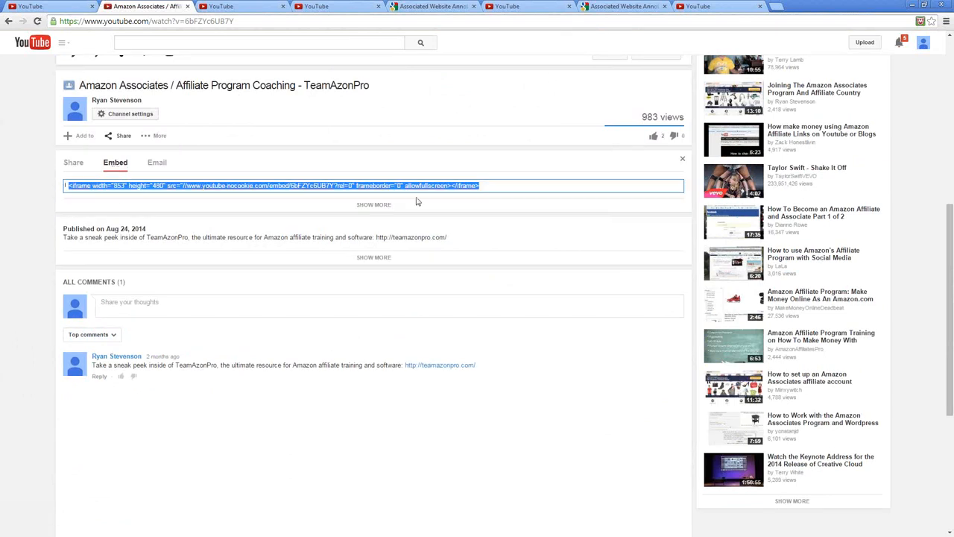
click(493, 186)
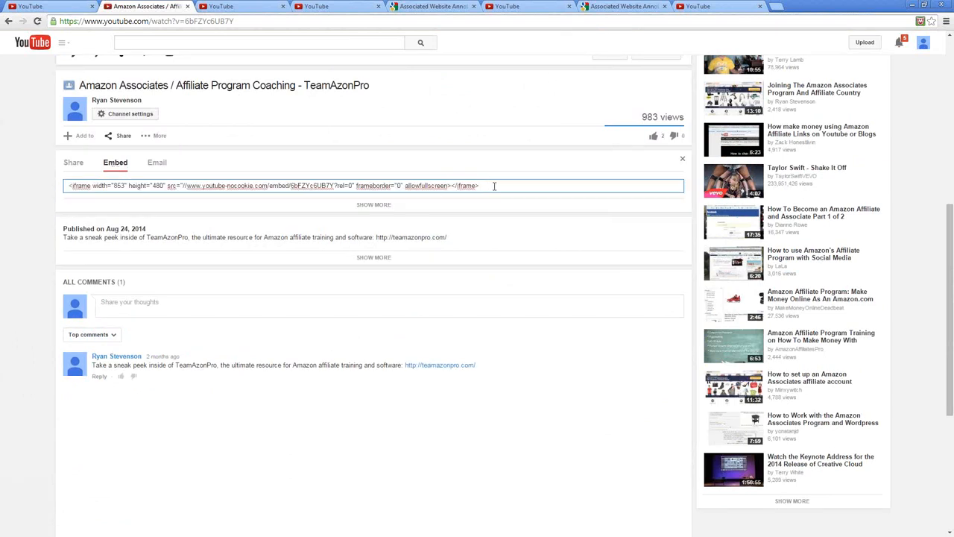
drag(494, 186, 51, 196)
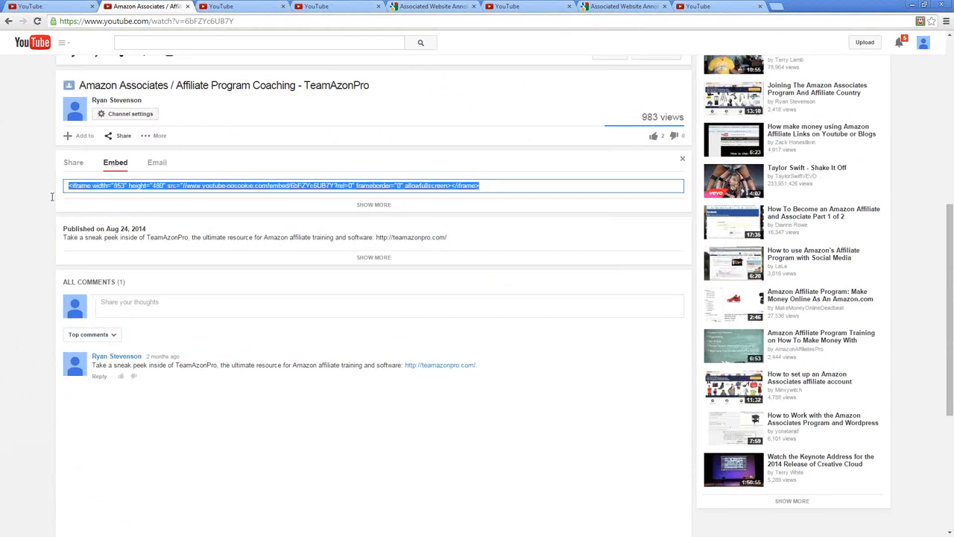
Expand the embed options, consult the help article on privacy-enhanced mode, and disable that mode for the embed code
click(375, 205)
scroll(175, 212, down, 1)
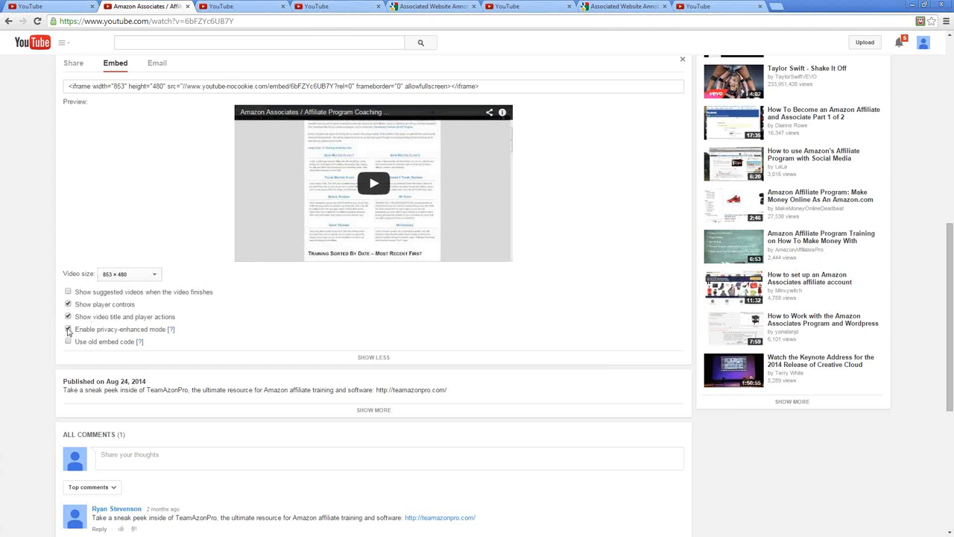
click(170, 330)
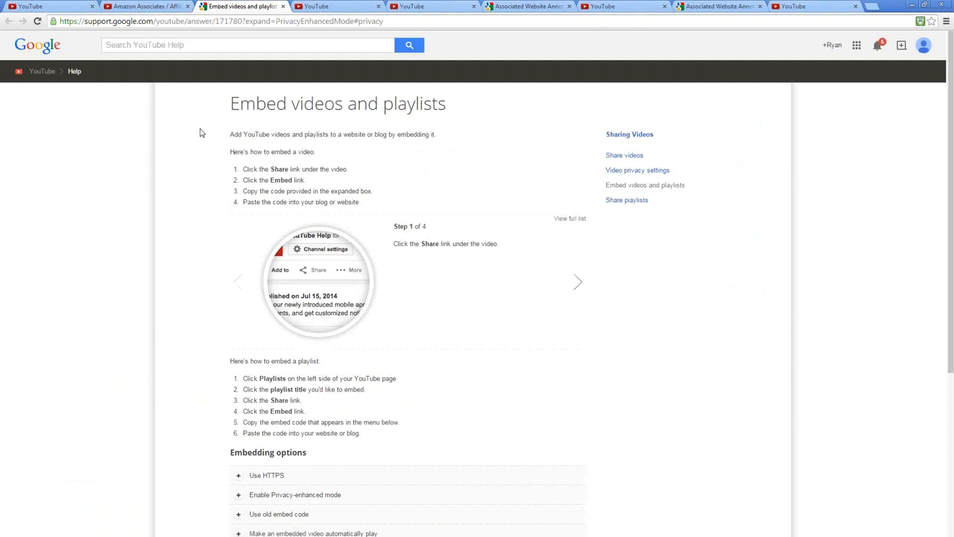
click(175, 7)
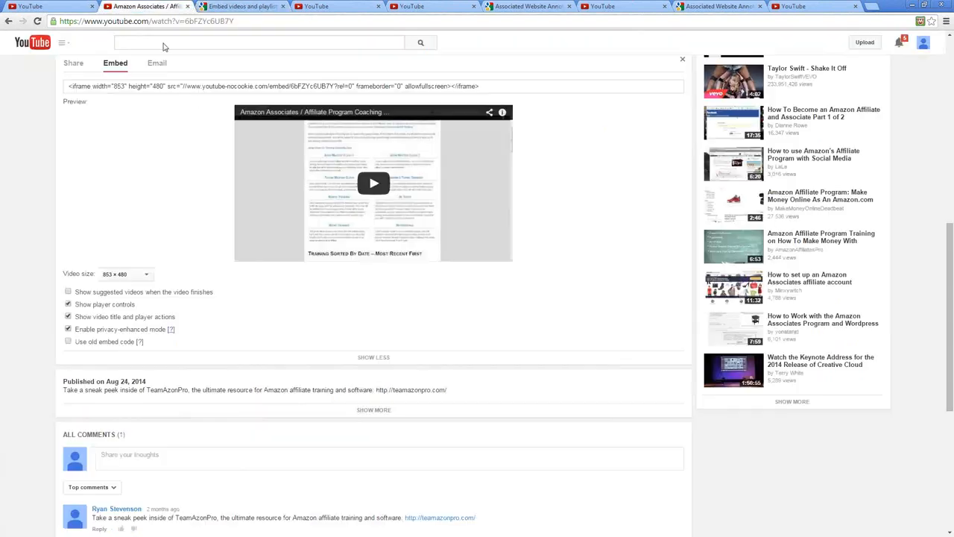
click(68, 330)
click(67, 330)
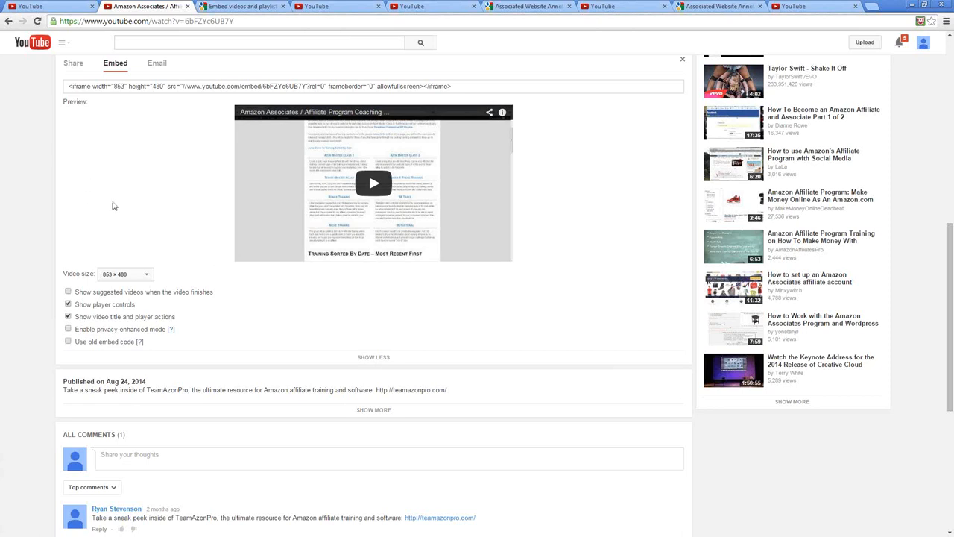
scroll(112, 208, up, 2)
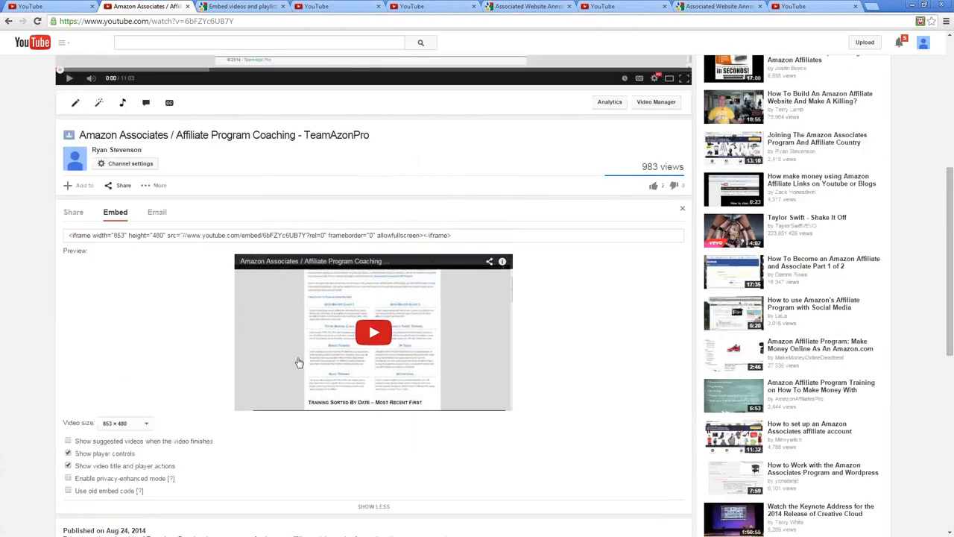
scroll(499, 321, up, 3)
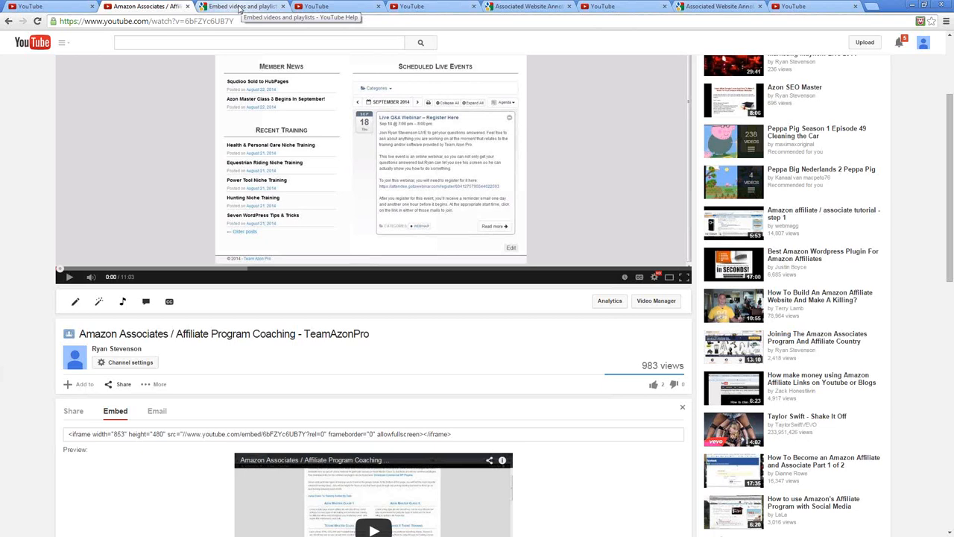
Open the channel's home page in the AMZ Authority Zone annotations tab and review its total views, recent uploads and popular uploads
click(48, 6)
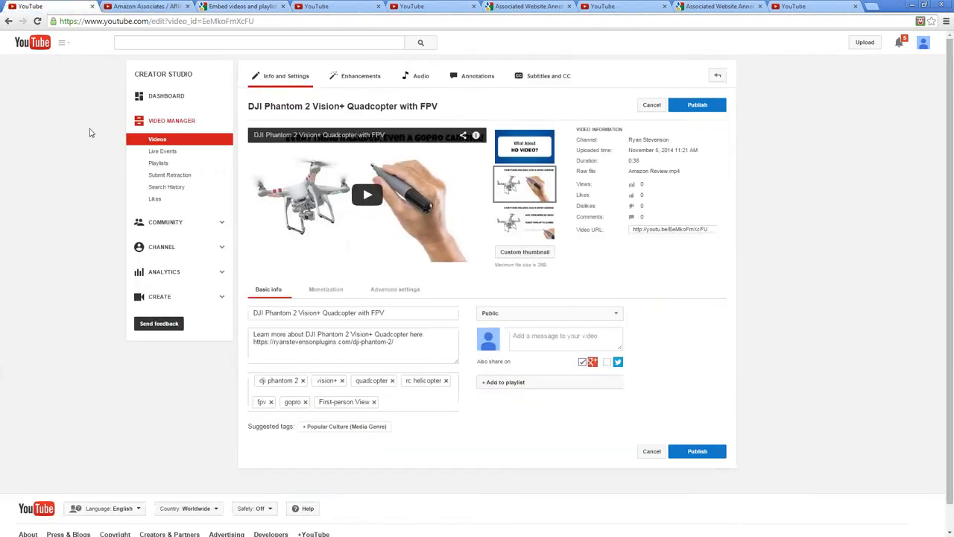
click(298, 7)
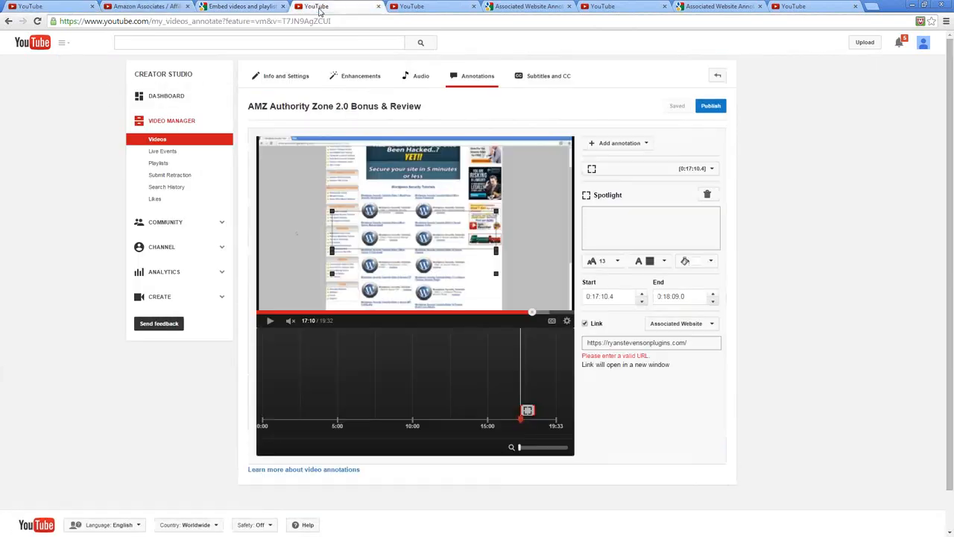
click(33, 43)
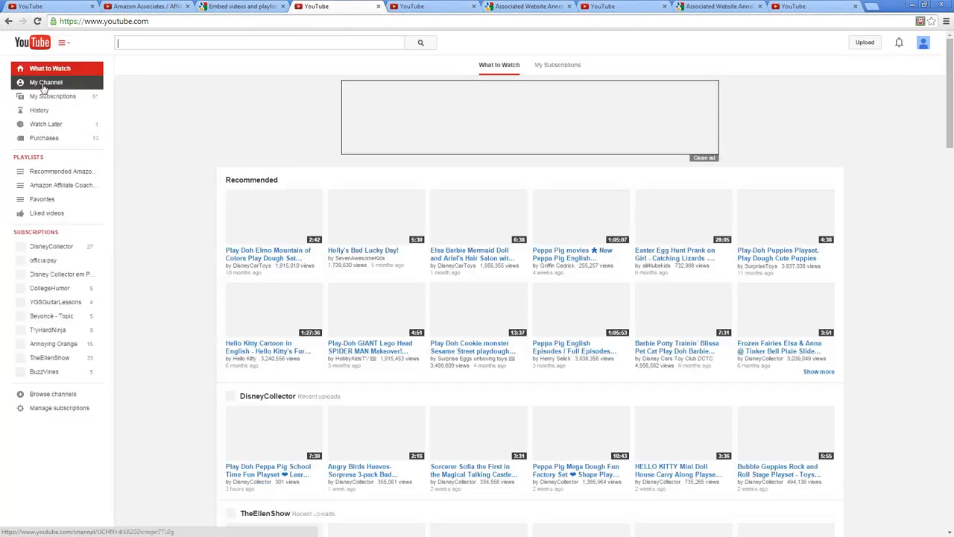
click(44, 83)
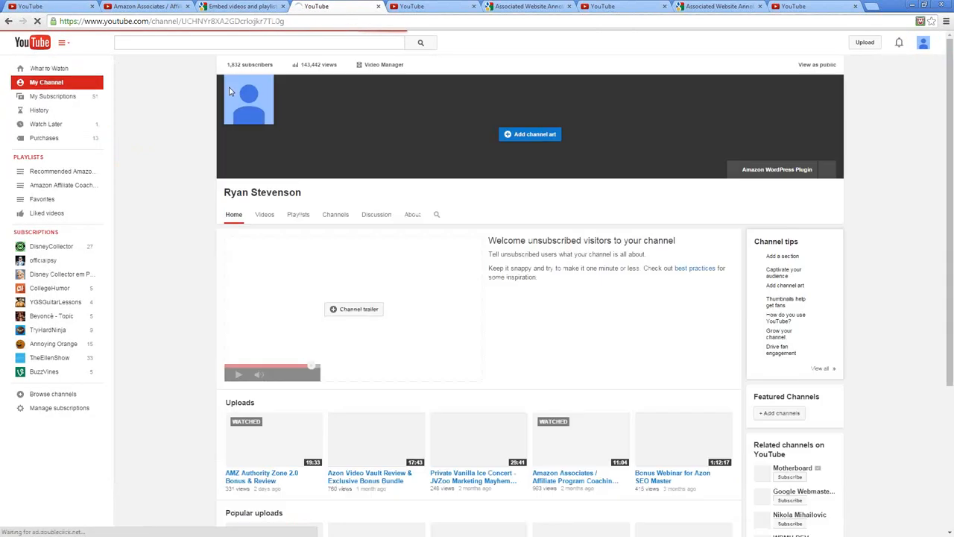
scroll(168, 198, down, 3)
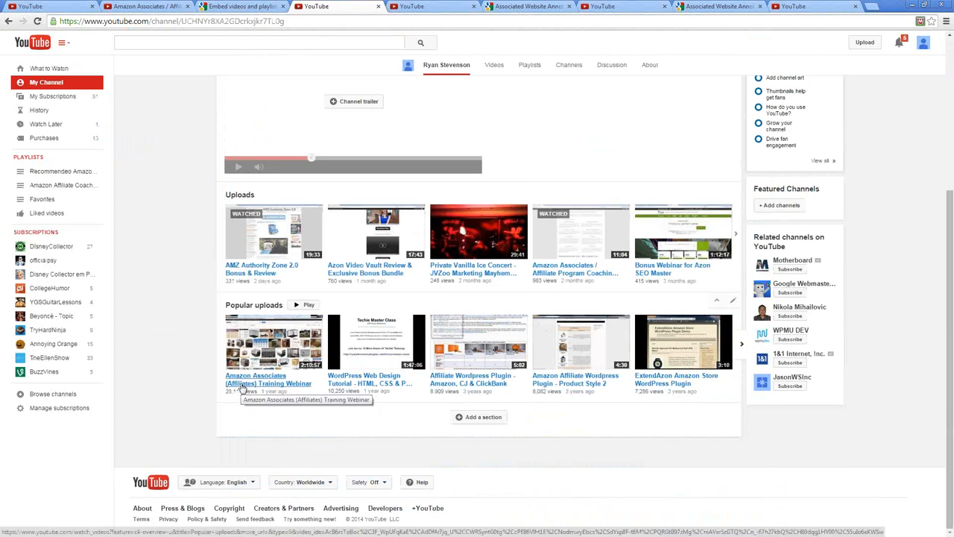
scroll(283, 351, up, 3)
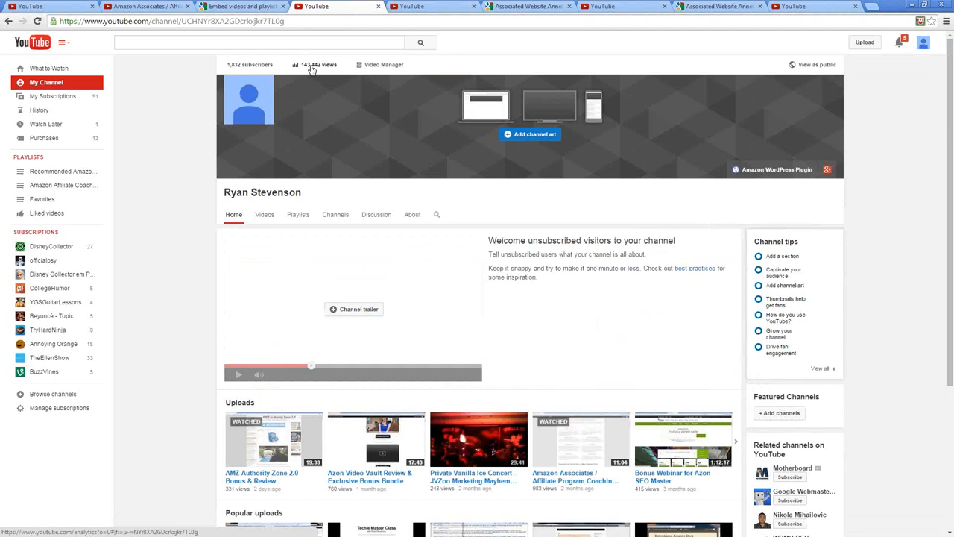
scroll(357, 231, down, 3)
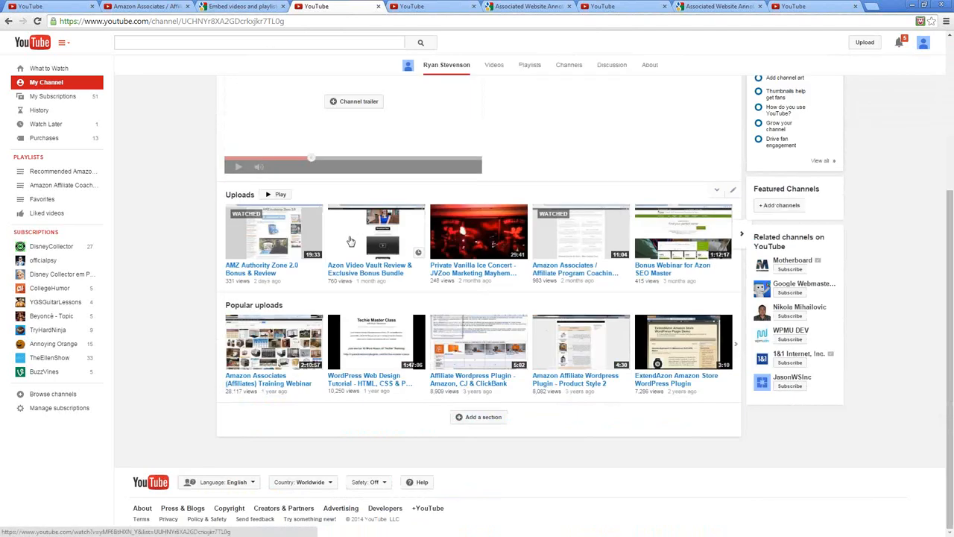
Open the Amazon Associates (Affiliates) Training Webinar from the popular uploads, pause and mute it, and review its view count and description
click(271, 383)
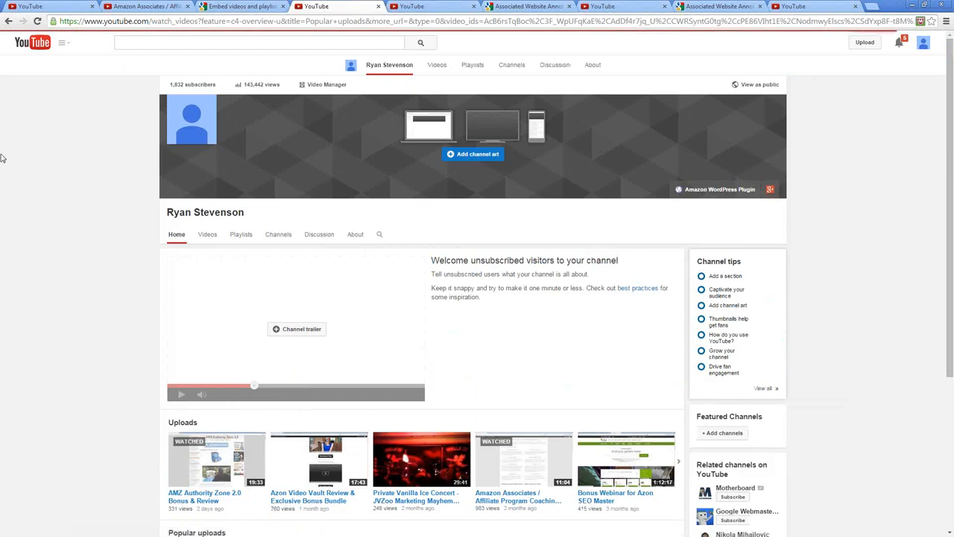
click(69, 426)
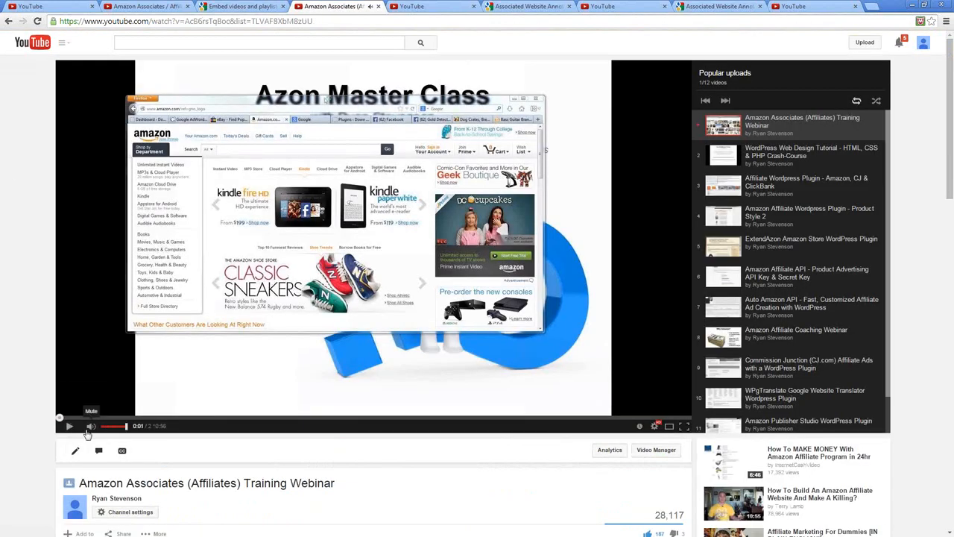
click(89, 427)
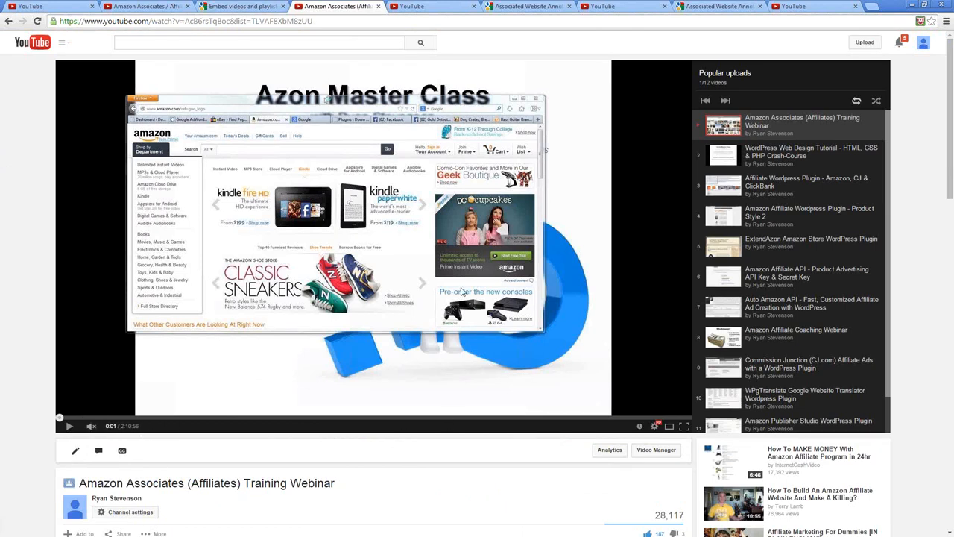
scroll(423, 300, down, 3)
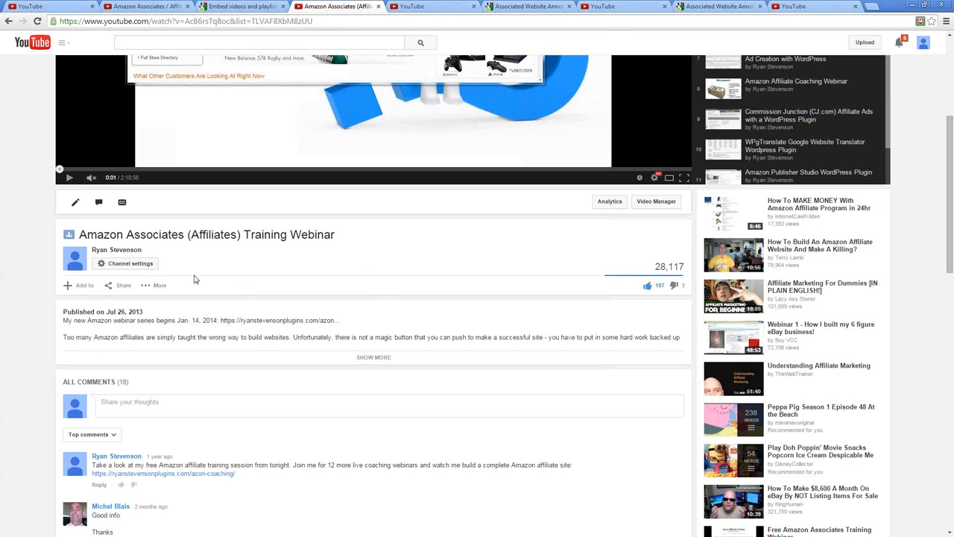
mouse_move(663, 269)
scroll(576, 252, up, 1)
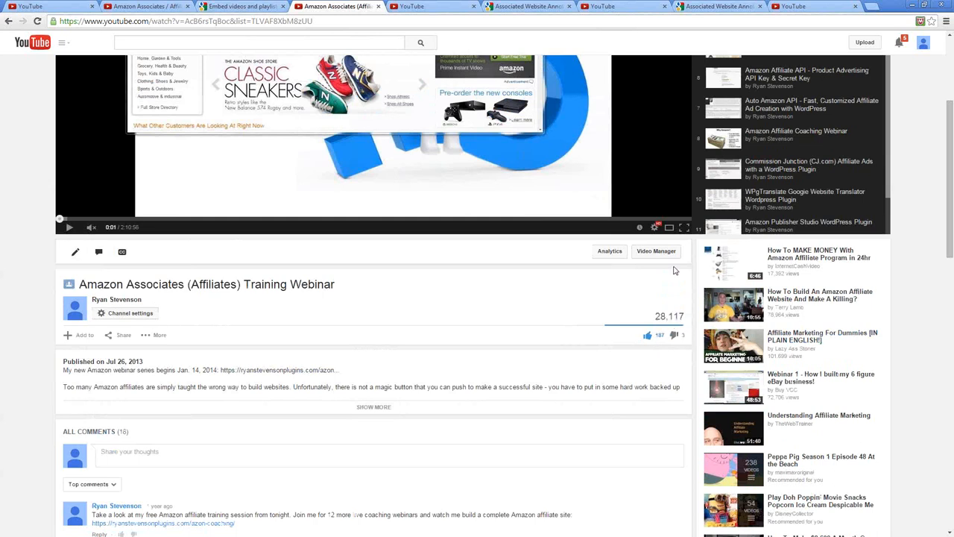
Open the training webinar's analytics and examine its performance, traffic sources and reporting period
click(609, 252)
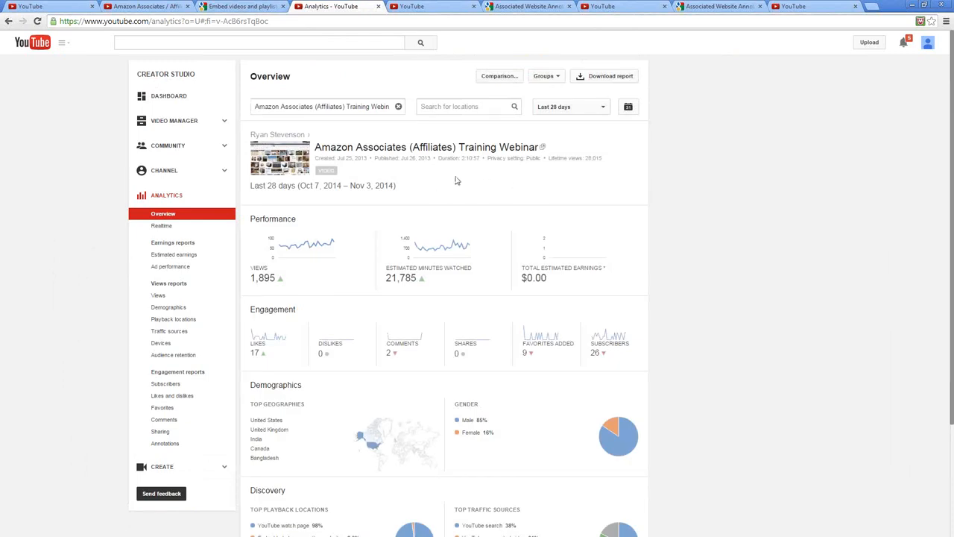
scroll(456, 180, down, 3)
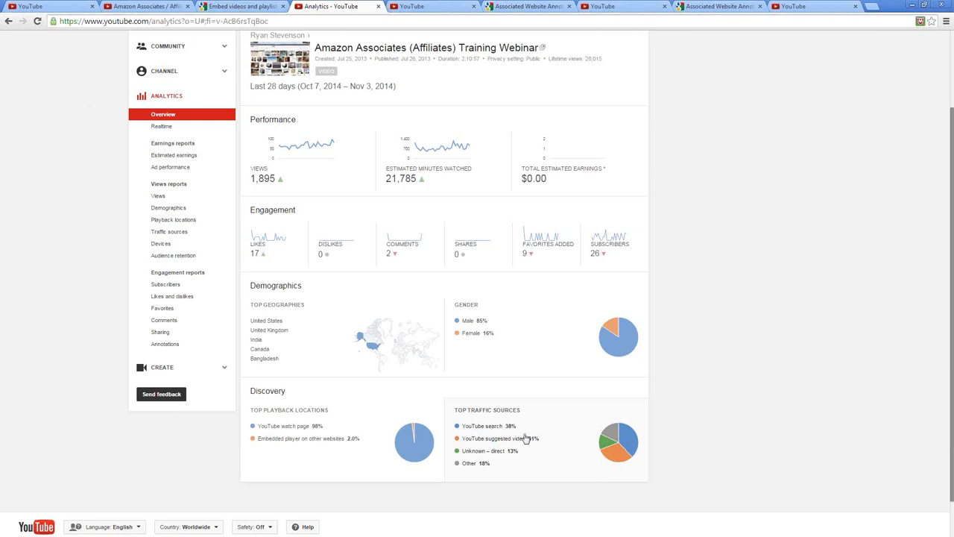
scroll(447, 388, up, 3)
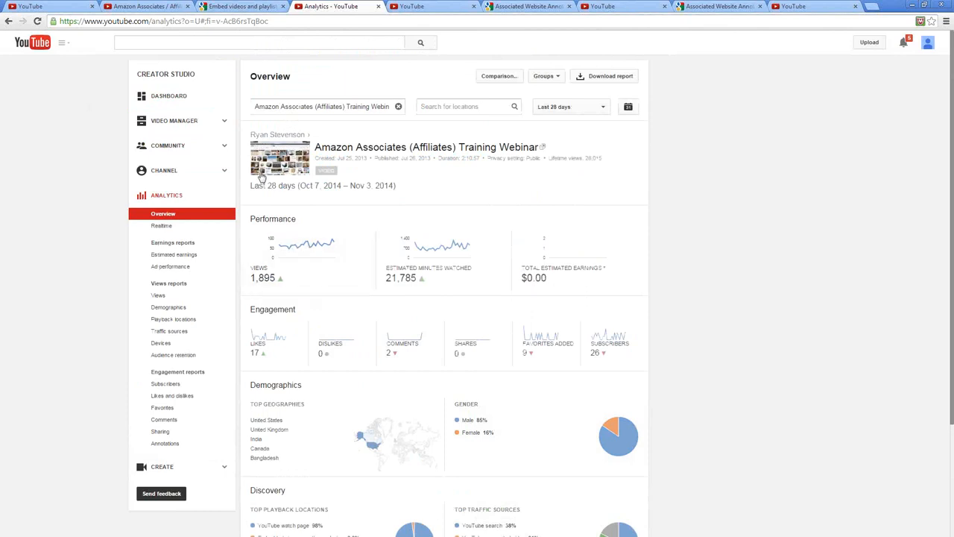
drag(251, 188, 296, 186)
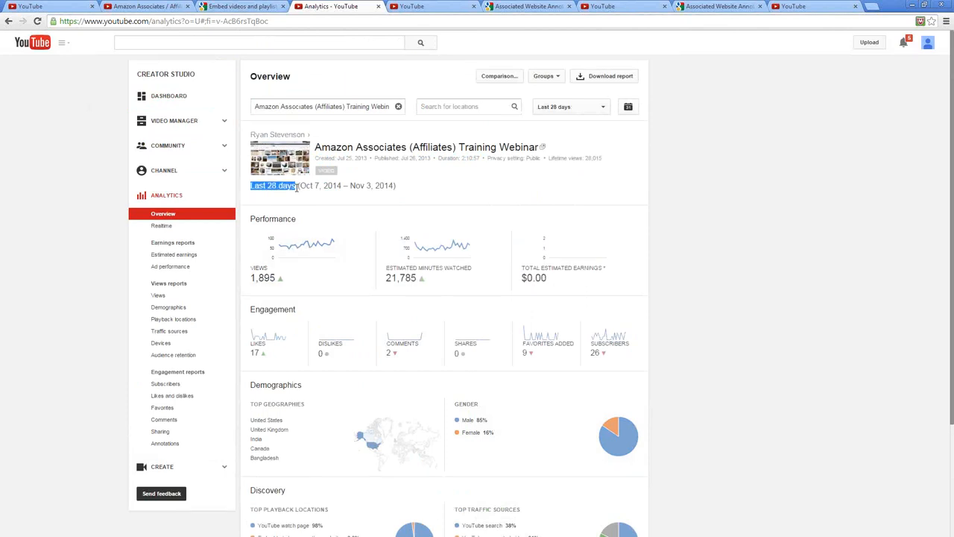
Clear the reporting-period text selection and return to the DJI Phantom 2 Vision+ video's info and settings page
click(470, 182)
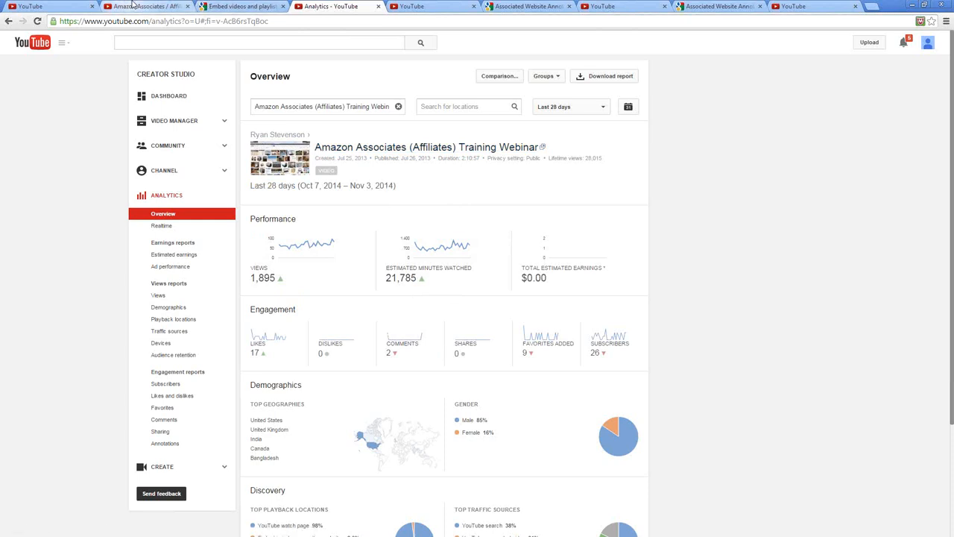
click(58, 9)
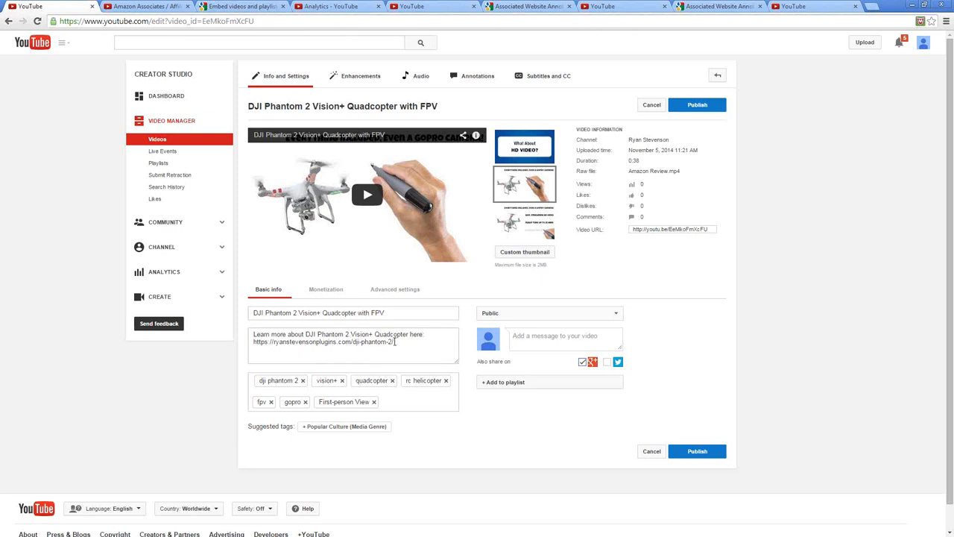
From the Amazon Associates / Affiliate Program Coaching video's suggestions, open How To Become an Amazon Affiliate and Associate Part 1 of 2 and pause it
click(436, 8)
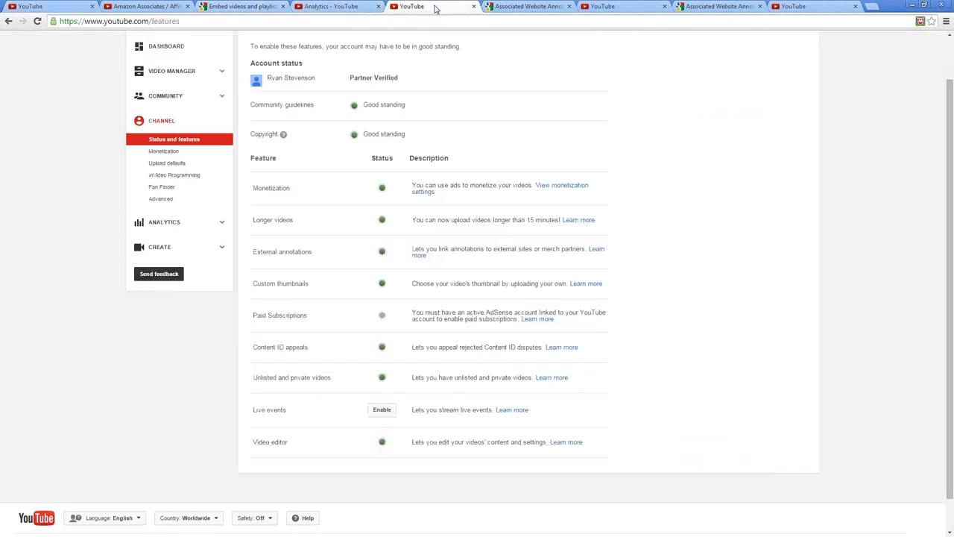
click(137, 6)
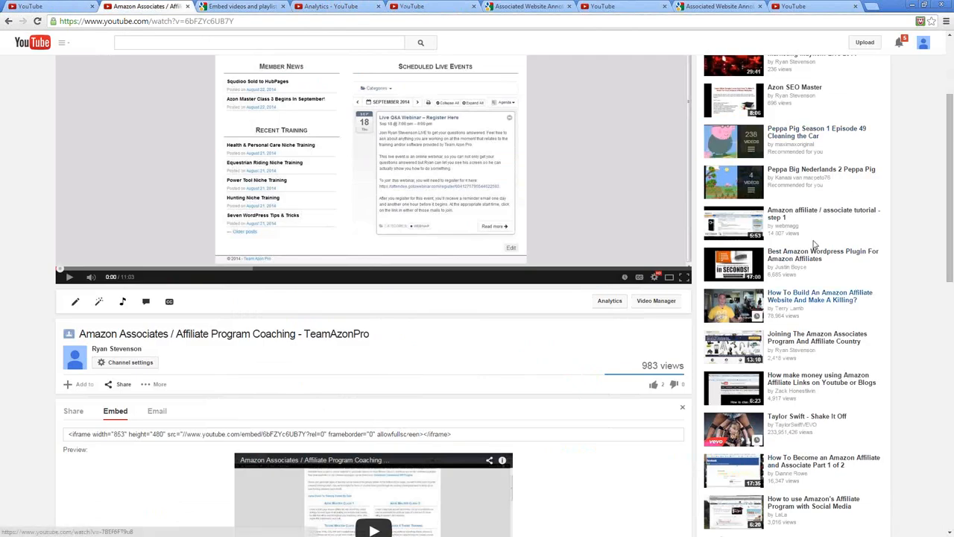
scroll(820, 274, down, 2)
scroll(820, 274, down, 2)
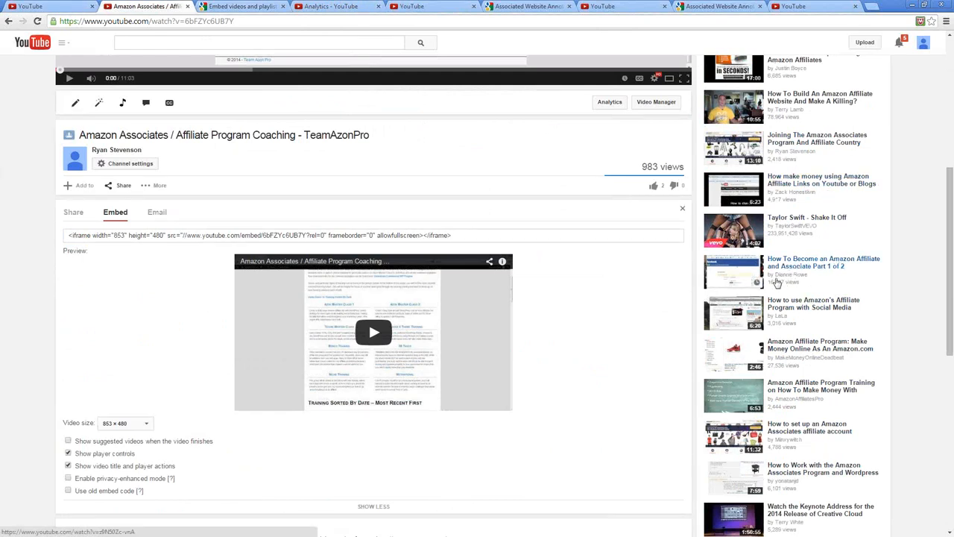
click(792, 267)
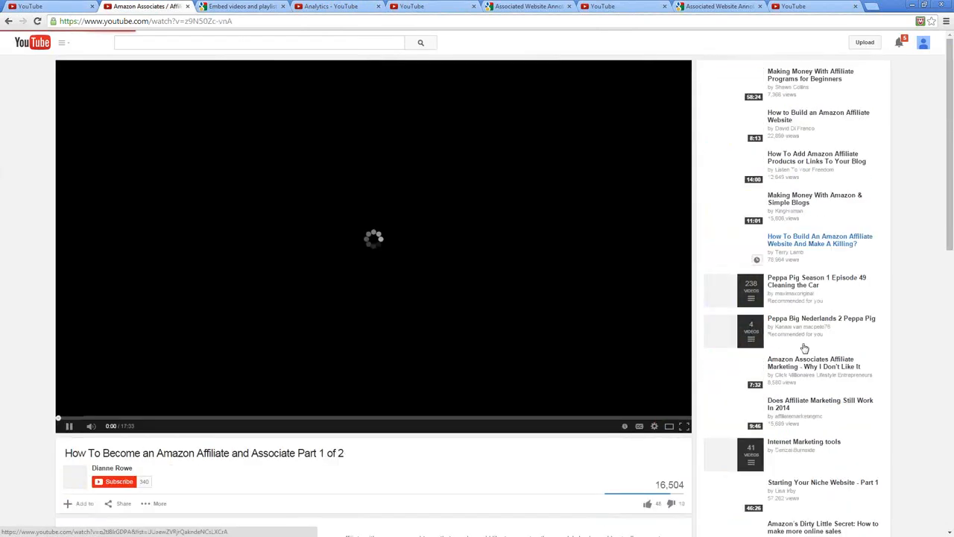
click(69, 427)
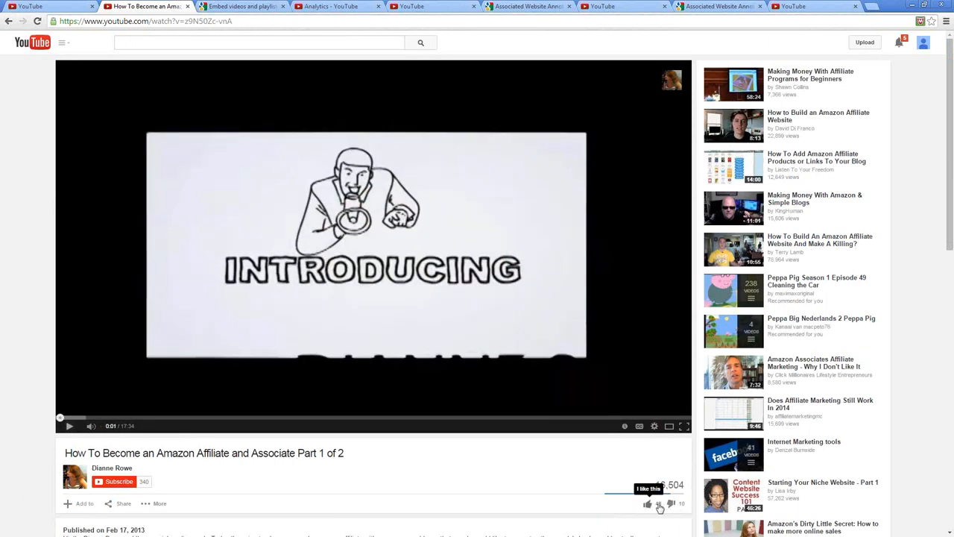
Review the paused affiliate video's view count, ratings, description, comments and suggested videos
scroll(865, 292, down, 1)
scroll(865, 292, down, 3)
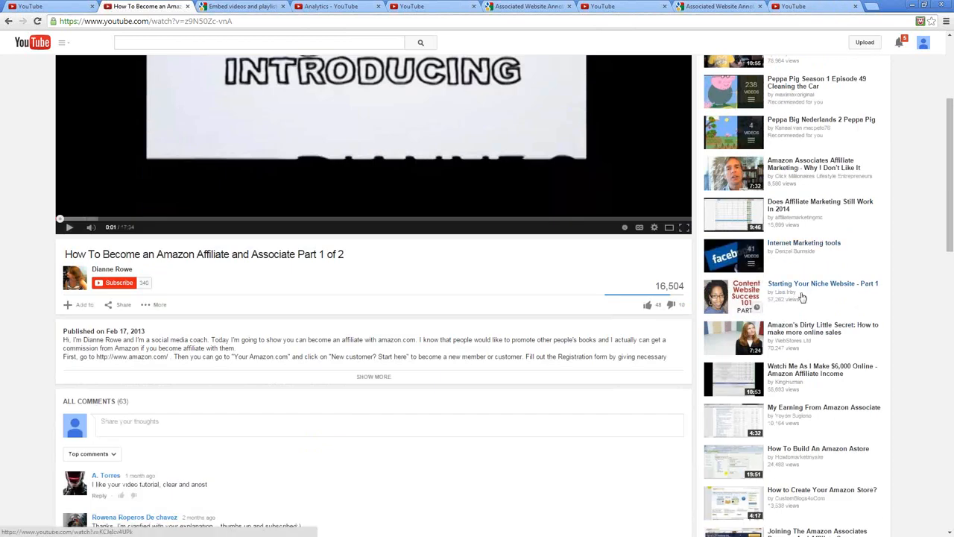
scroll(832, 315, up, 1)
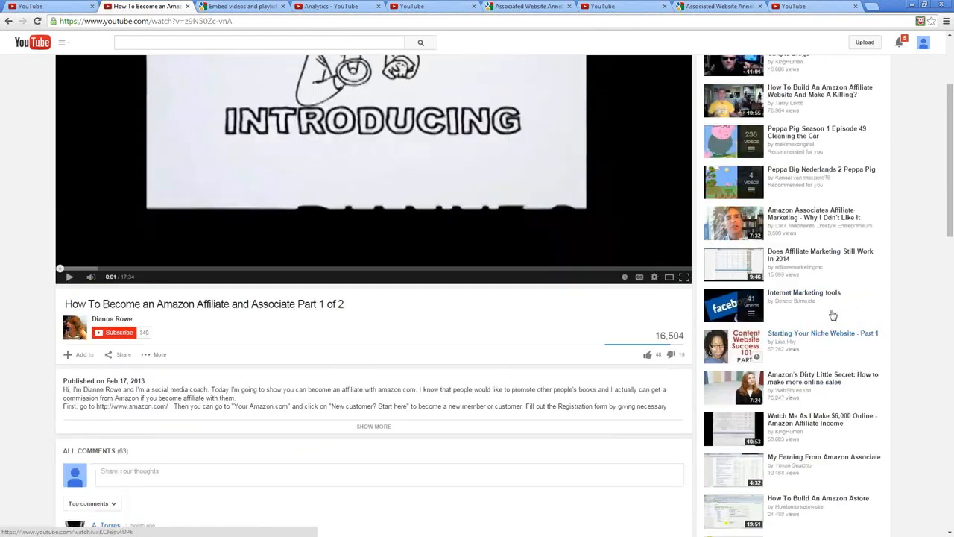
scroll(833, 315, up, 3)
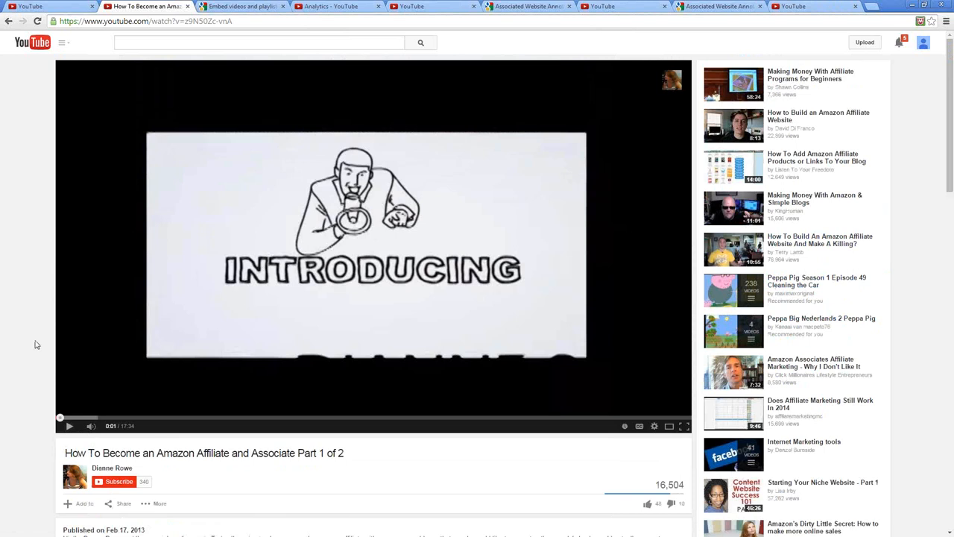